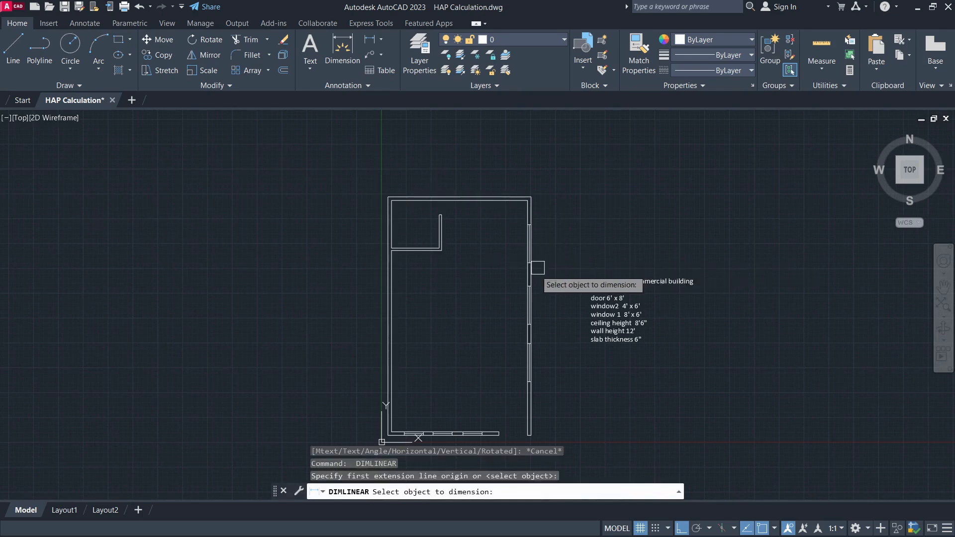
Measure the east wall segment between the upper two windows with a temporary linear dimension
{"action": "left_click", "coordinate": [529, 274]}
{"action": "scroll", "coordinate": [533, 275], "scroll_direction": "up", "scroll_amount": 5}
{"action": "key", "text": "Escape"}
{"action": "scroll", "coordinate": [539, 288], "scroll_direction": "down", "scroll_amount": 5}
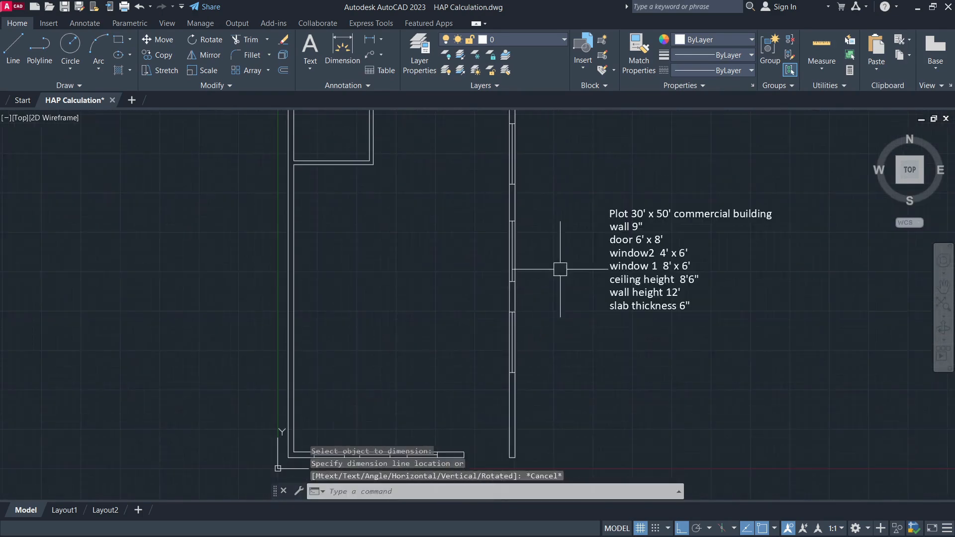
{"action": "left_click", "coordinate": [581, 196]}
{"action": "left_click", "coordinate": [592, 201]}
Measure the outer face of the small corner room's south partition with a temporary linear dimension
{"action": "middle_click_drag", "start_coordinate": [356, 195], "coordinate": [431, 291]}
{"action": "key", "text": "Return"}
{"action": "key", "text": "Return"}
{"action": "scroll", "coordinate": [392, 256], "scroll_direction": "up", "scroll_amount": 2}
{"action": "left_click", "coordinate": [393, 256]}
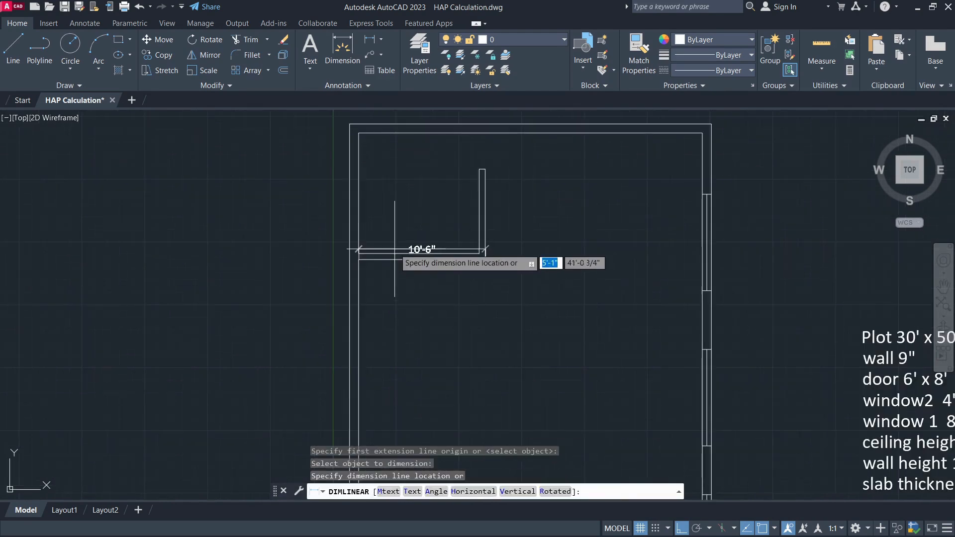
{"action": "key", "text": "Escape"}
Measure the inner face of the small corner room's south partition with a temporary linear dimension
{"action": "key", "text": "Return"}
{"action": "scroll", "coordinate": [389, 256], "scroll_direction": "up", "scroll_amount": 4}
{"action": "key", "text": "Return"}
{"action": "left_click", "coordinate": [389, 256]}
{"action": "key", "text": "Escape"}
Measure the small corner room's inside depth along its west wall with a temporary linear dimension
{"action": "key", "text": "Return"}
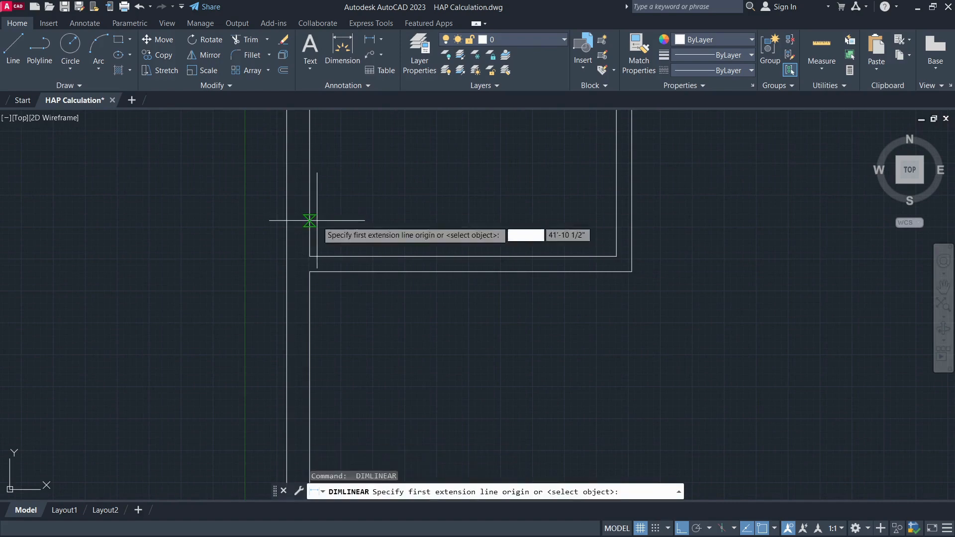
{"action": "key", "text": "Return"}
{"action": "left_click", "coordinate": [310, 220]}
{"action": "scroll", "coordinate": [377, 219], "scroll_direction": "down", "scroll_amount": 2}
{"action": "middle_click_drag", "start_coordinate": [395, 190], "coordinate": [400, 299]}
{"action": "key", "text": "Escape"}
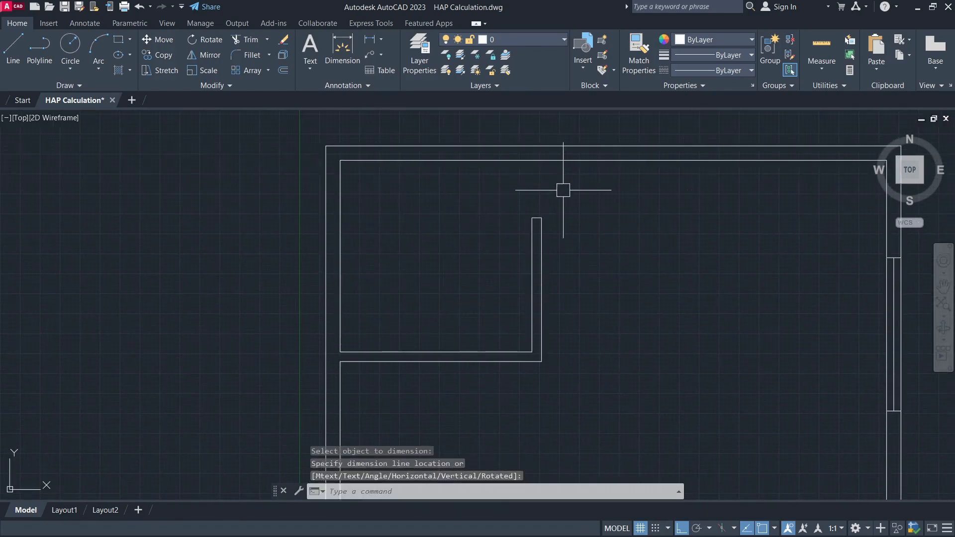
Measure the door gap between the end of the small room's east partition and the north wall
{"action": "key", "text": "Return"}
{"action": "left_click", "coordinate": [541, 218]}
{"action": "left_click", "coordinate": [543, 161]}
{"action": "key", "text": "Escape"}
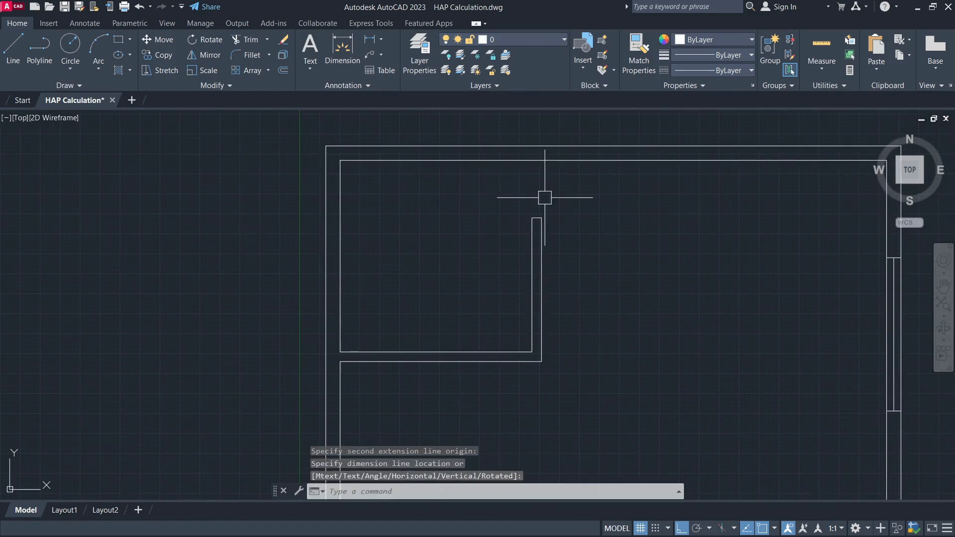
Switch to Revit, view the Basic HVAC building in the default 3D view, and close that view
{"action": "key", "text": "alt+Tab"}
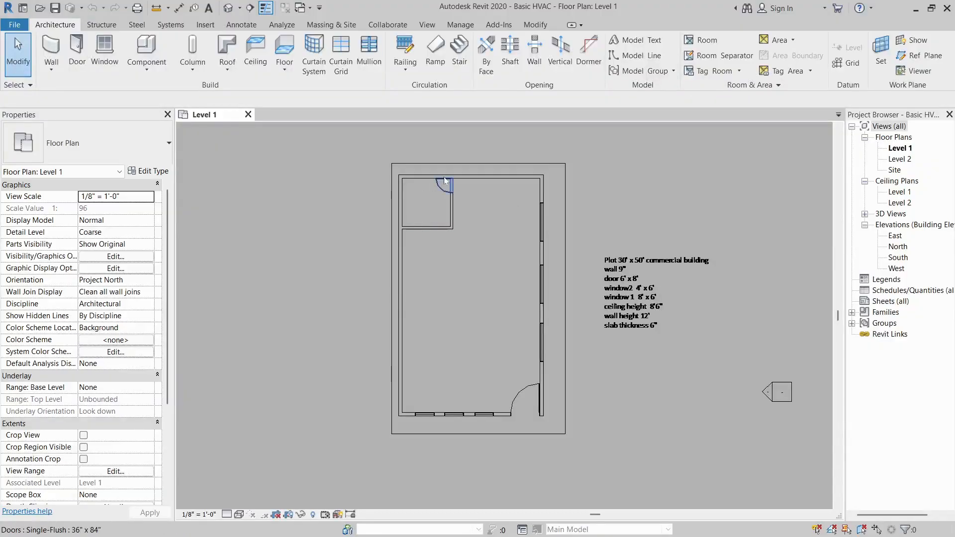
{"action": "scroll", "coordinate": [444, 177], "scroll_direction": "up", "scroll_amount": 2}
{"action": "left_click", "coordinate": [227, 8]}
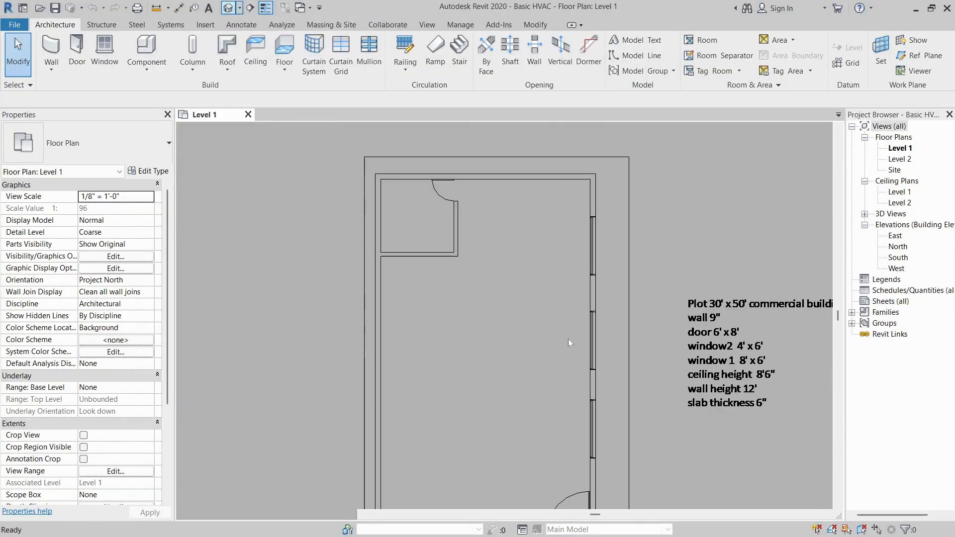
{"action": "middle_click_drag", "start_coordinate": [493, 368], "coordinate": [529, 304], "text": "shift"}
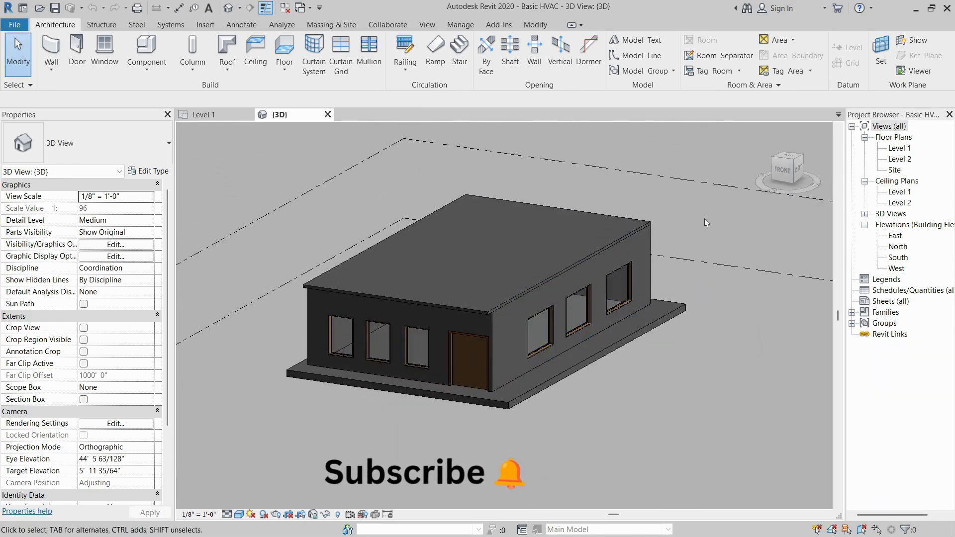
{"action": "scroll", "coordinate": [528, 304], "scroll_direction": "down", "scroll_amount": 2}
{"action": "left_click", "coordinate": [327, 114]}
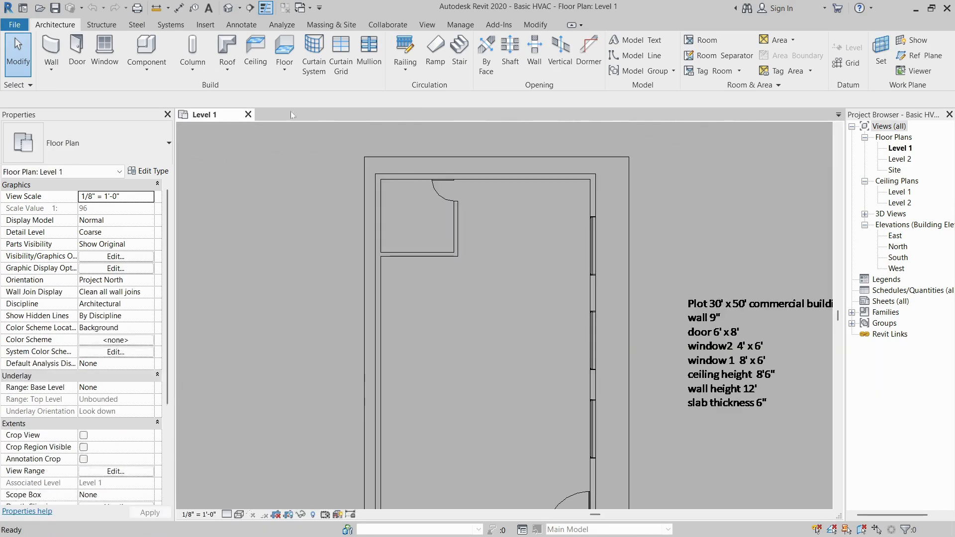
Create a new project from the Mechanical Template
{"action": "key", "text": "ctrl+d"}
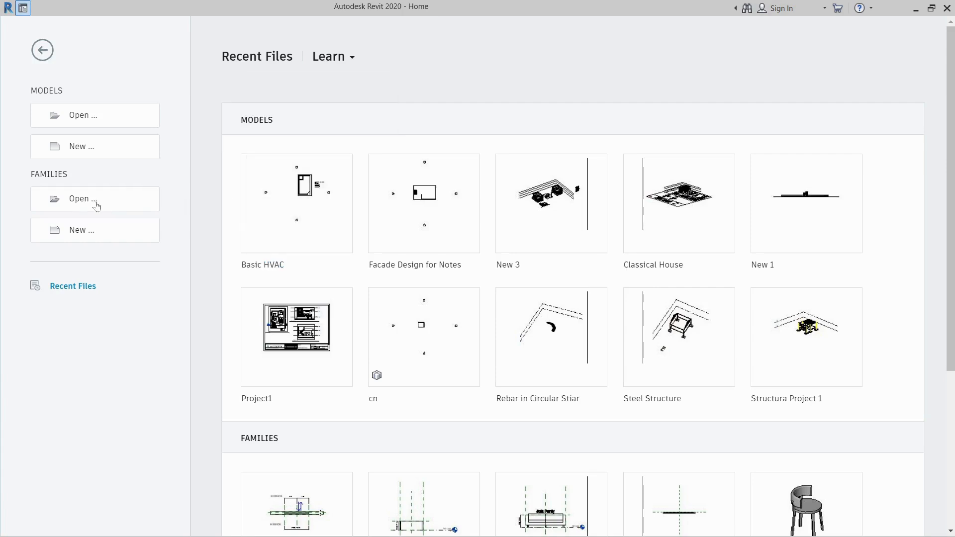
{"action": "left_click", "coordinate": [77, 145]}
{"action": "left_click", "coordinate": [440, 251]}
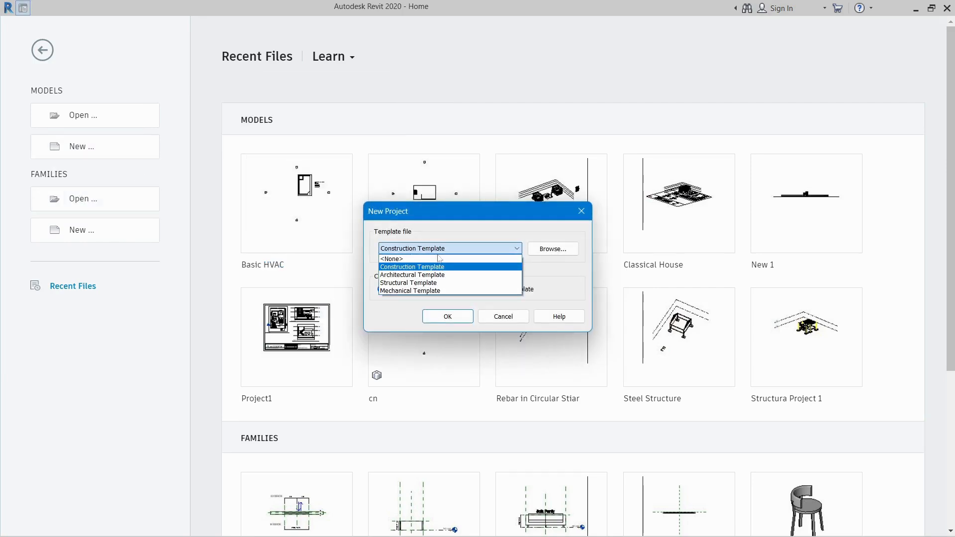
{"action": "left_click", "coordinate": [450, 237]}
{"action": "left_click", "coordinate": [450, 249]}
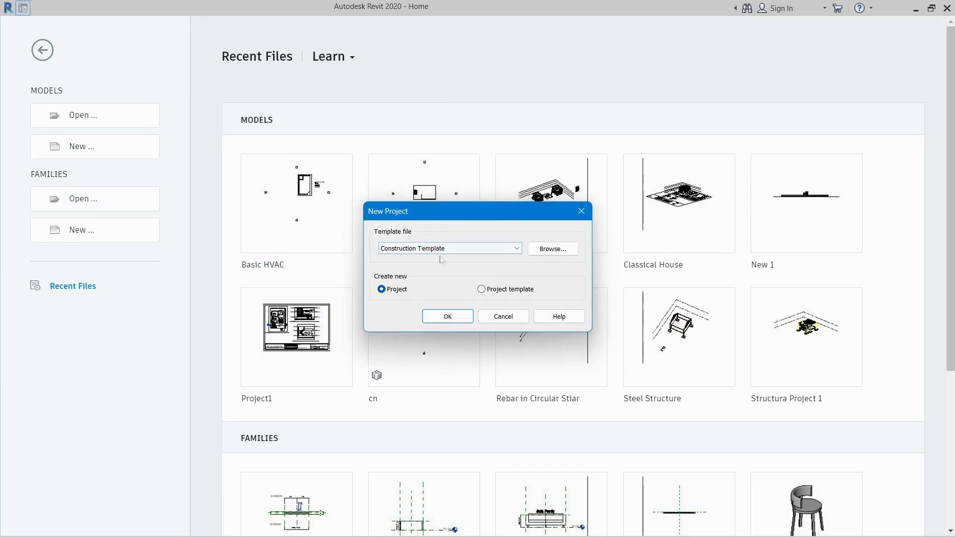
{"action": "left_click", "coordinate": [413, 291]}
{"action": "left_click", "coordinate": [453, 319]}
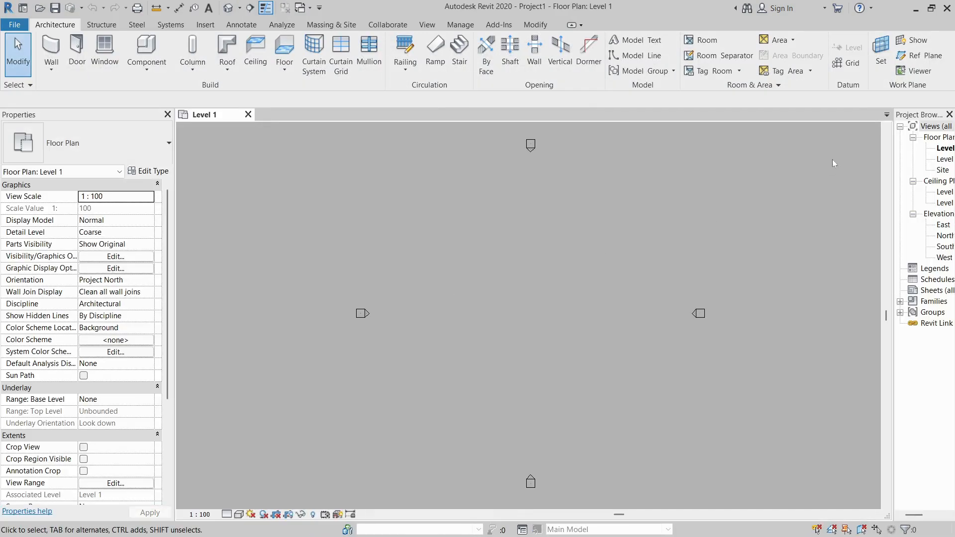
Check the Discipline setting of the Level 1 floor plan, then close the new project
{"action": "left_click_drag", "start_coordinate": [894, 139], "coordinate": [807, 150]}
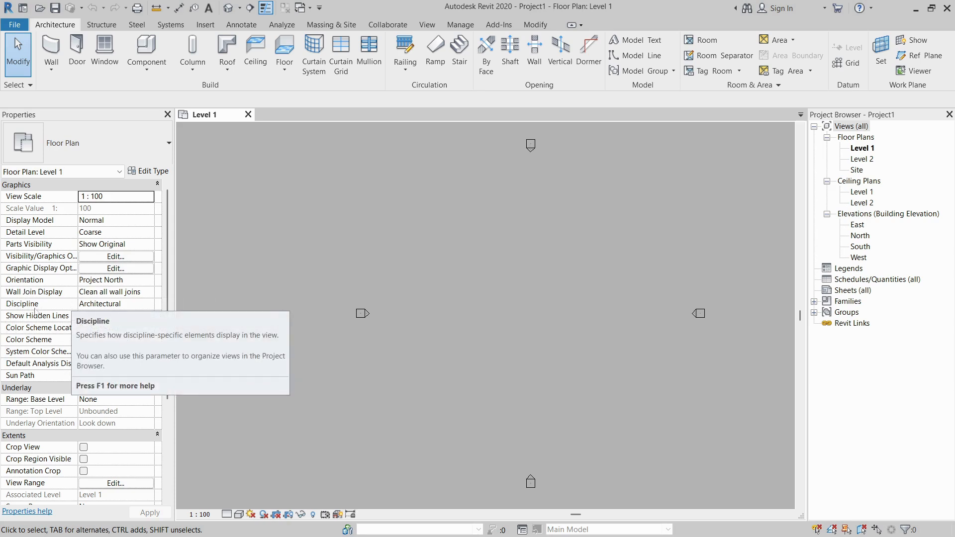
{"action": "left_click", "coordinate": [152, 304]}
{"action": "left_click", "coordinate": [150, 313]}
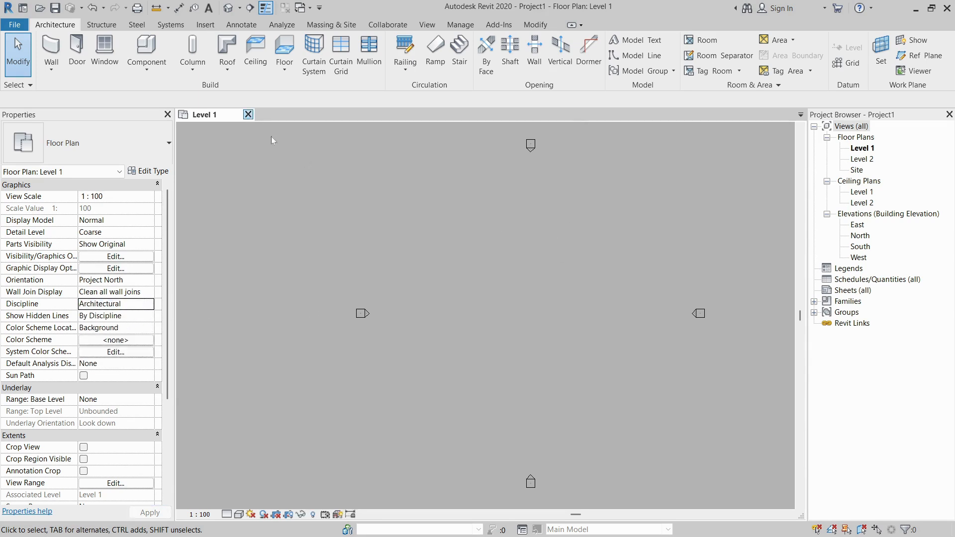
{"action": "key", "text": "ctrl+F4"}
{"action": "left_click", "coordinate": [515, 277]}
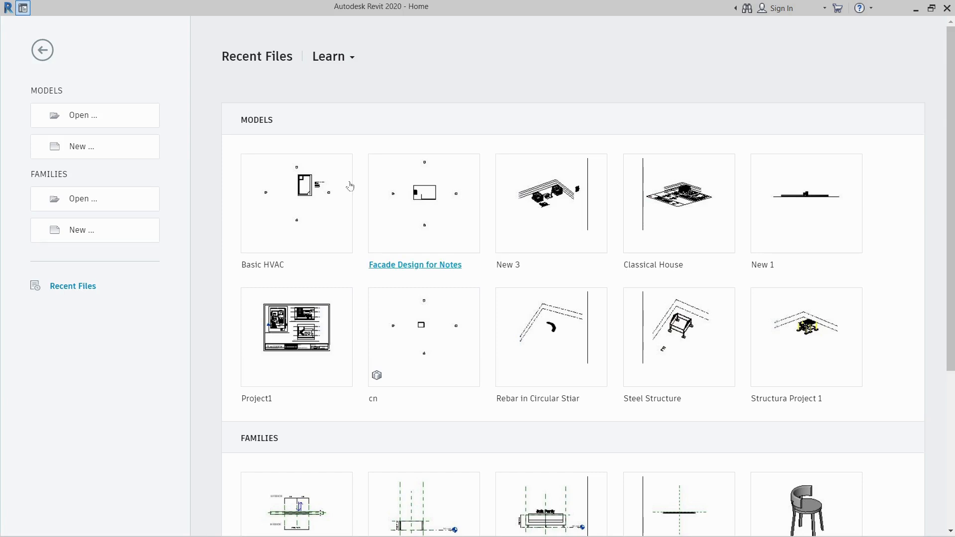
Create a new project using the Mechanical-Default_Metric.rte template from the India templates folder
{"action": "left_click", "coordinate": [80, 146]}
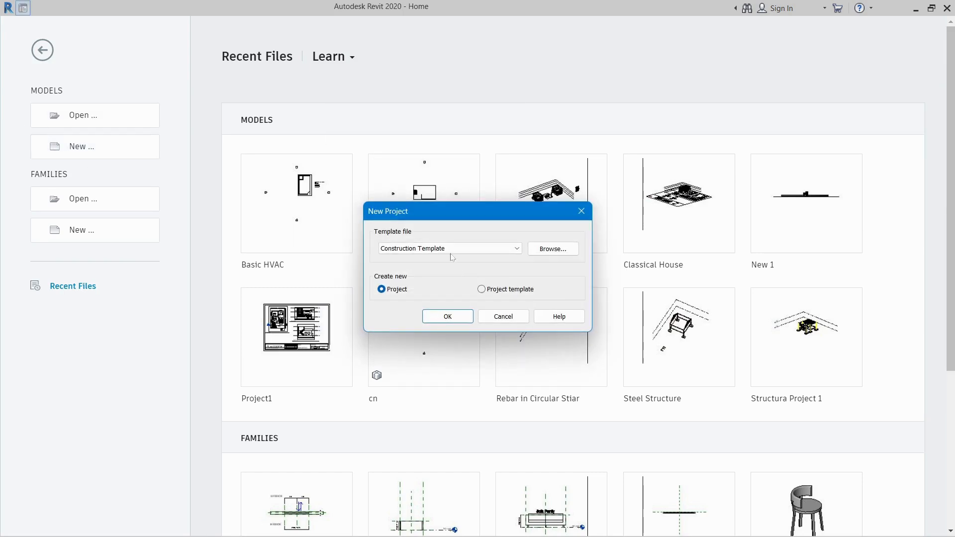
{"action": "left_click", "coordinate": [541, 249]}
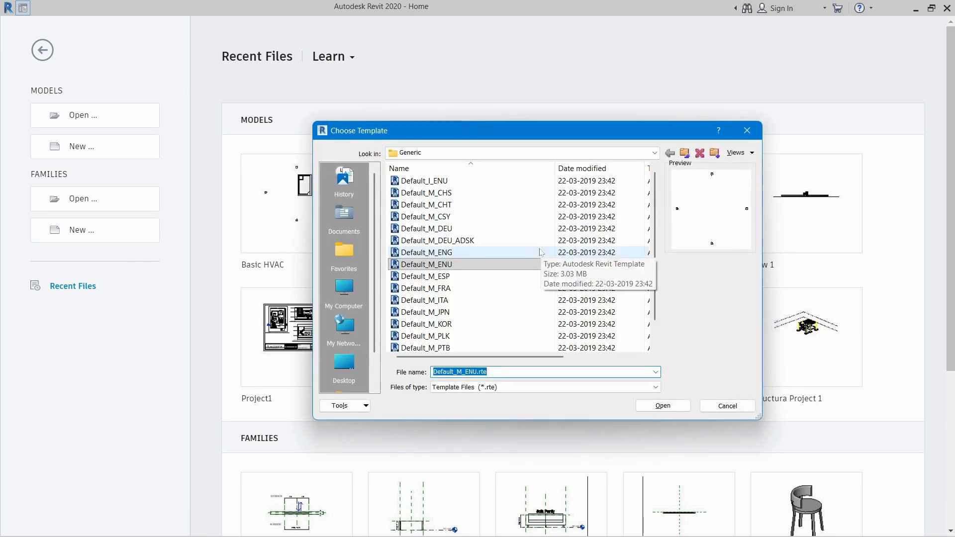
{"action": "left_click", "coordinate": [685, 153]}
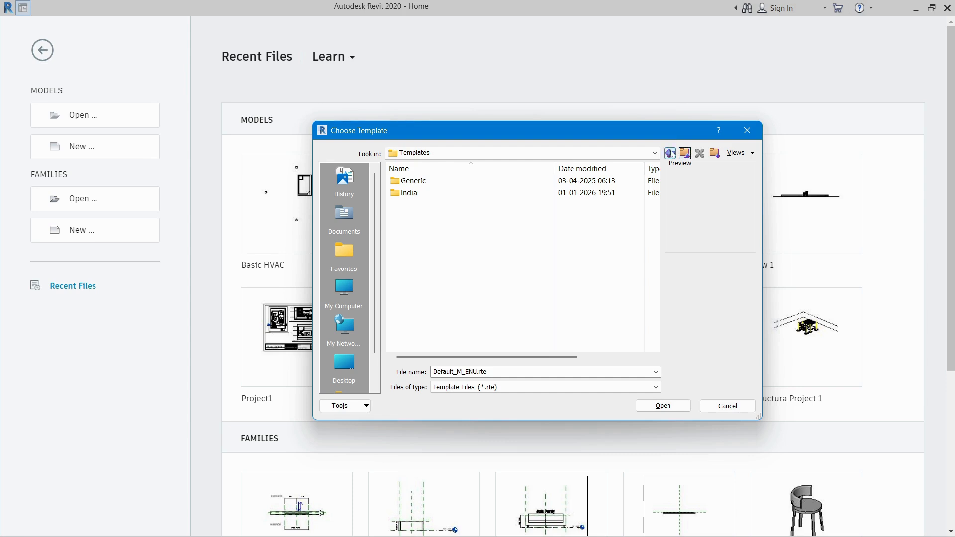
{"action": "left_click", "coordinate": [410, 194]}
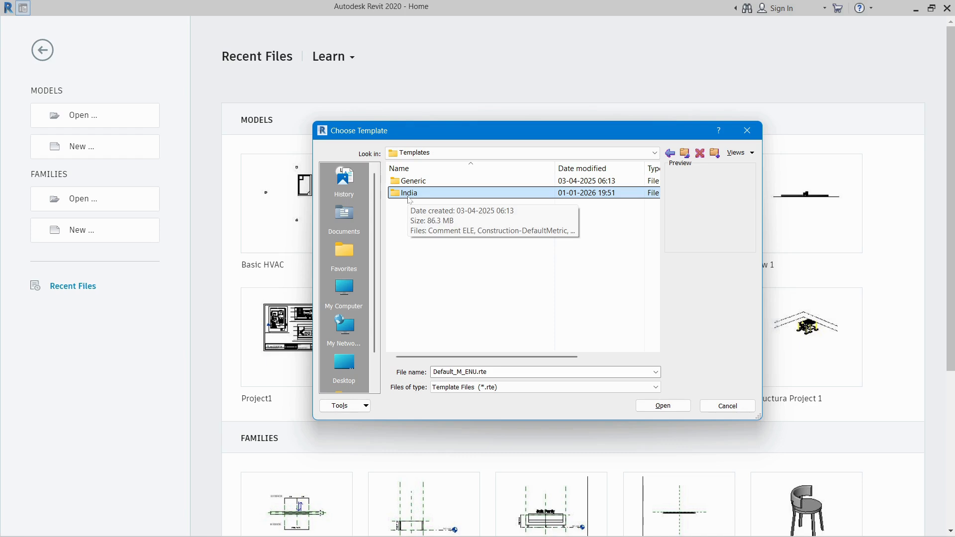
{"action": "double_click", "coordinate": [410, 194]}
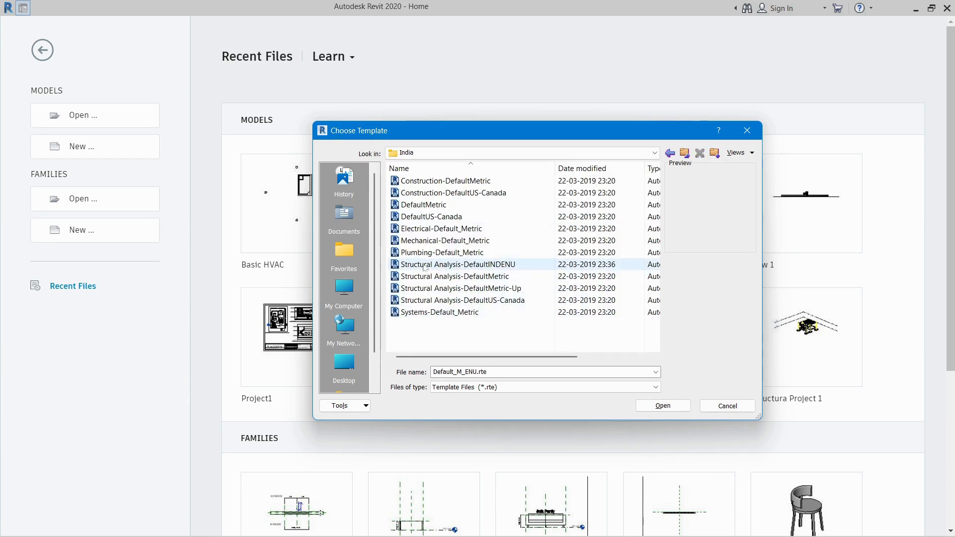
{"action": "left_click", "coordinate": [433, 241]}
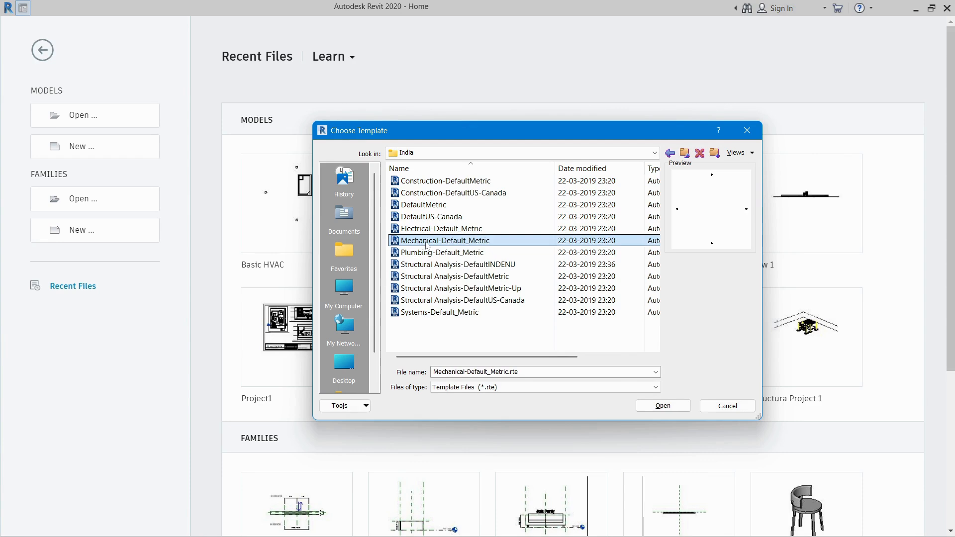
{"action": "left_click", "coordinate": [662, 410]}
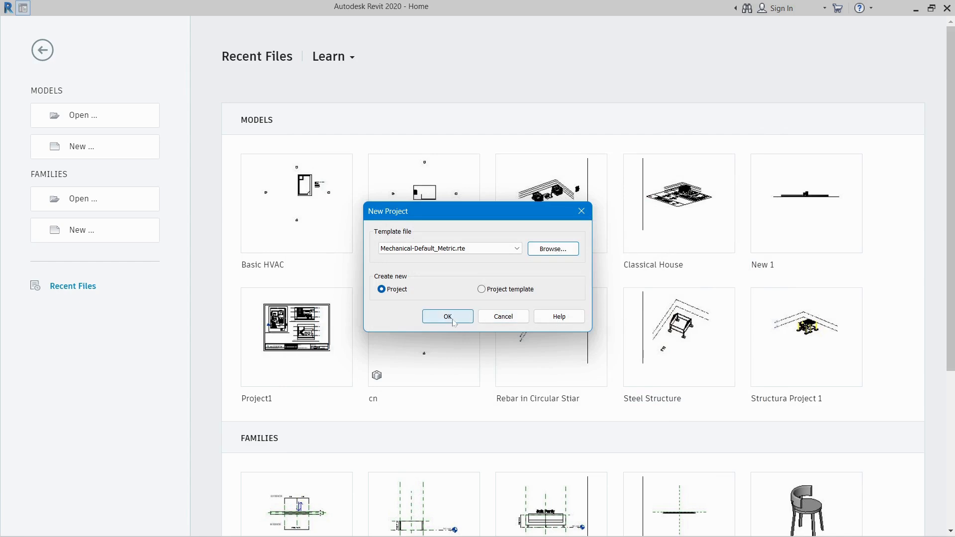
{"action": "left_click", "coordinate": [451, 319]}
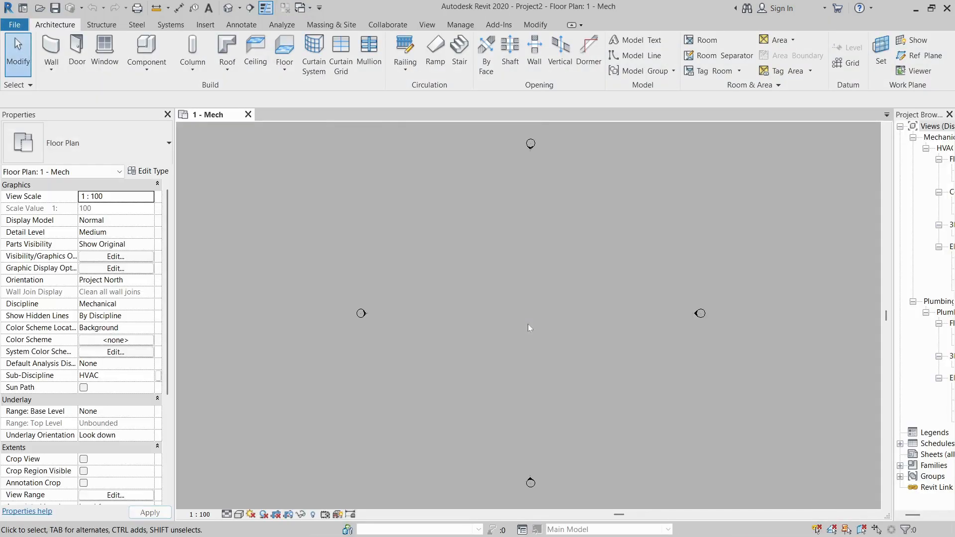
Widen the Project Browser and review its Mechanical and Plumbing view groups
{"action": "left_click_drag", "start_coordinate": [893, 197], "coordinate": [796, 212]}
{"action": "left_click", "coordinate": [843, 142]}
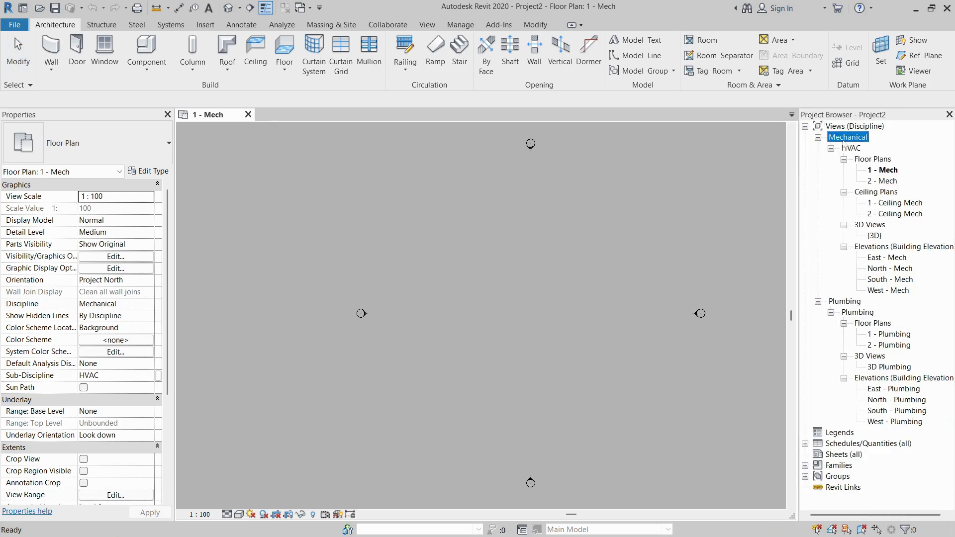
{"action": "left_click", "coordinate": [846, 302]}
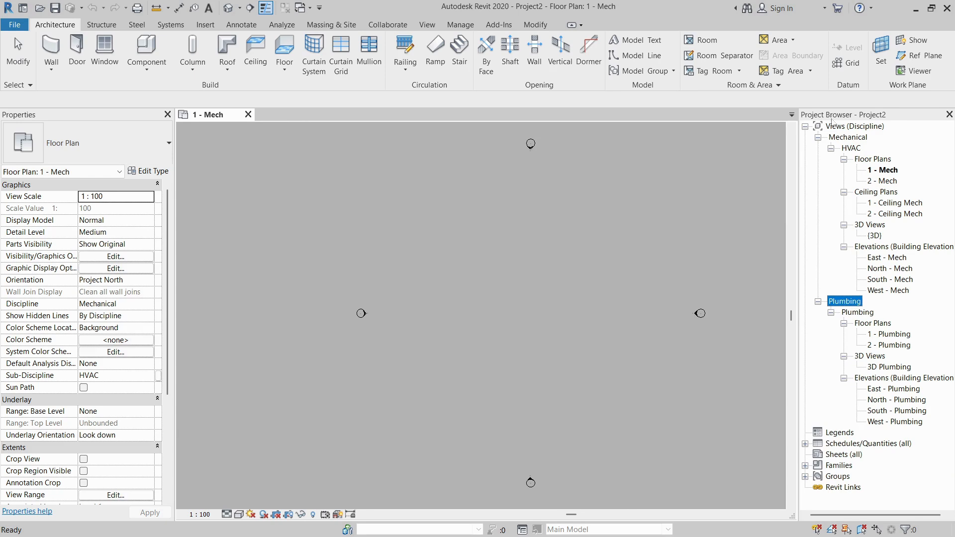
{"action": "left_click", "coordinate": [467, 288]}
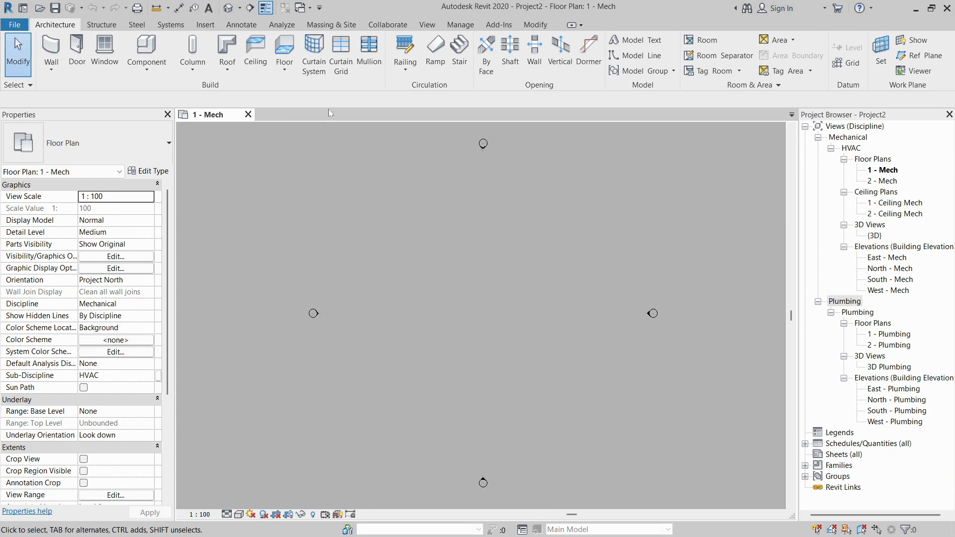
Link the CAD file HAP Calculation.dwg at Level 1 with Auto - Origin to Origin positioning
{"action": "left_click", "coordinate": [205, 24]}
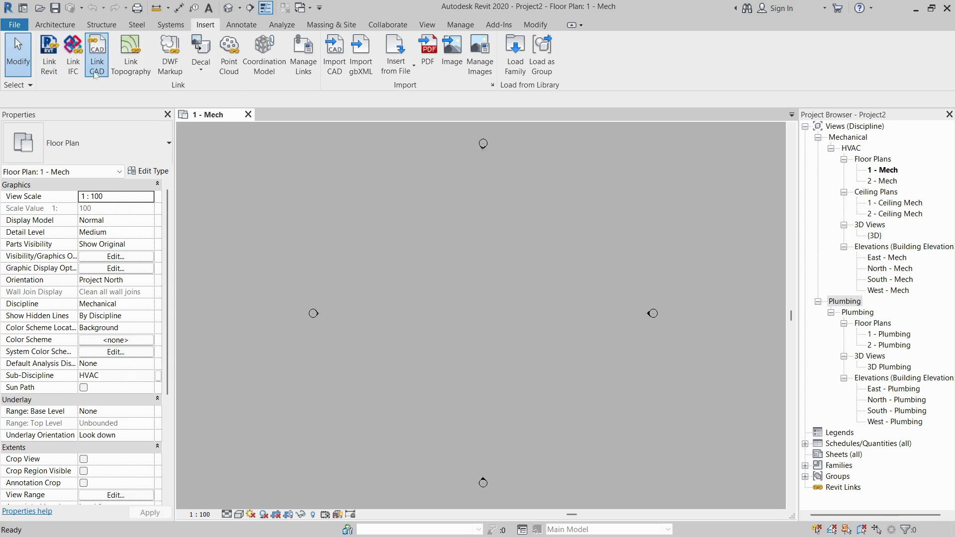
{"action": "left_click", "coordinate": [97, 54]}
{"action": "left_click", "coordinate": [290, 316]}
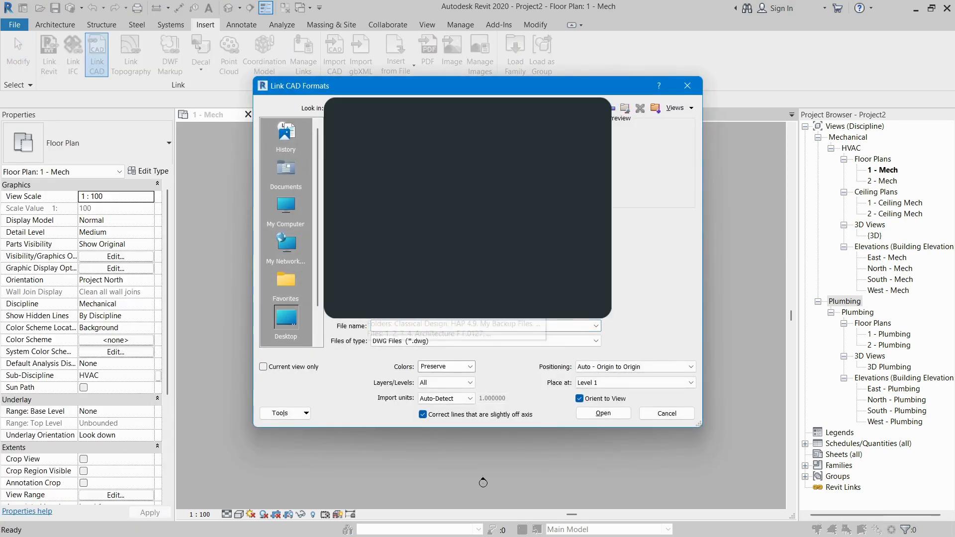
{"action": "left_click", "coordinate": [378, 145]}
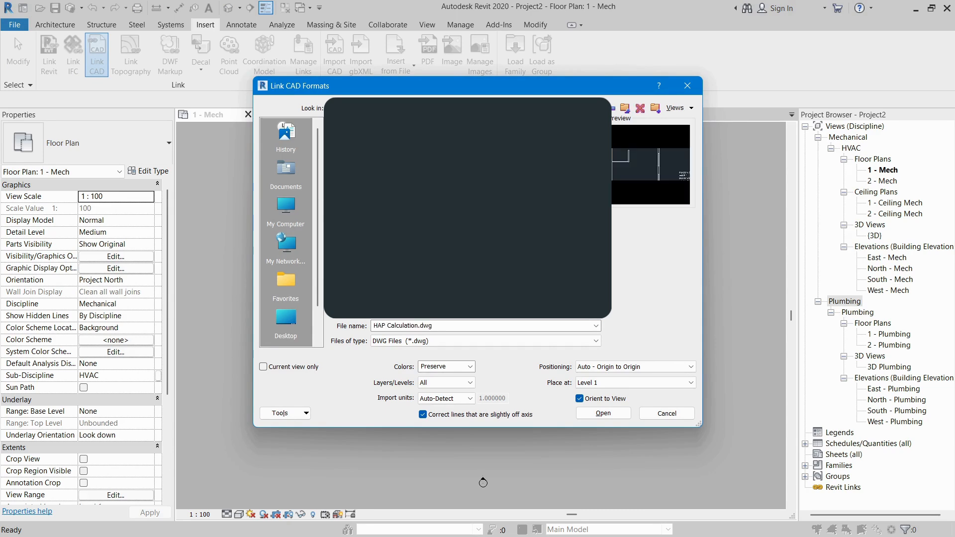
{"action": "left_click", "coordinate": [603, 414]}
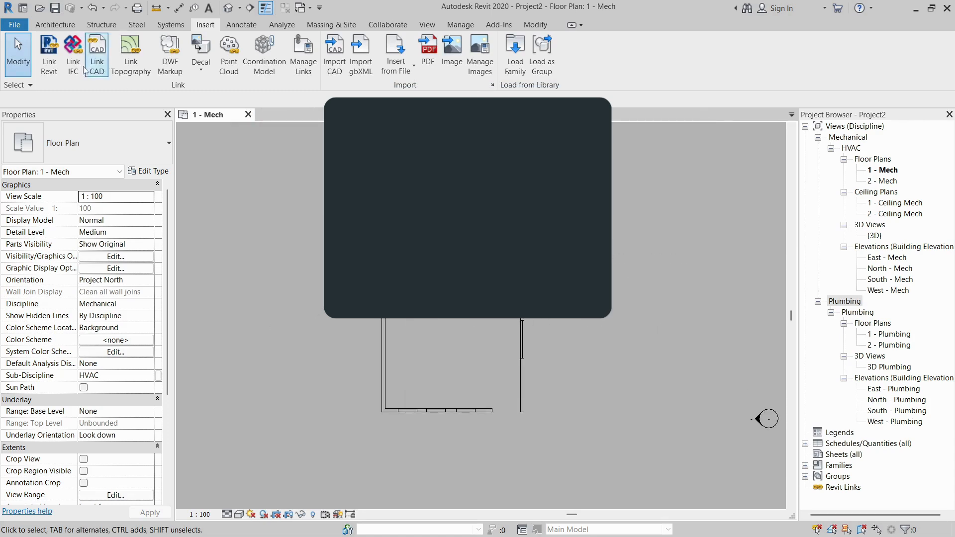
Link the Revit model Basic ELE.rvt with Auto - Origin to Origin positioning and inspect the building in the default 3D view
{"action": "left_click", "coordinate": [44, 72]}
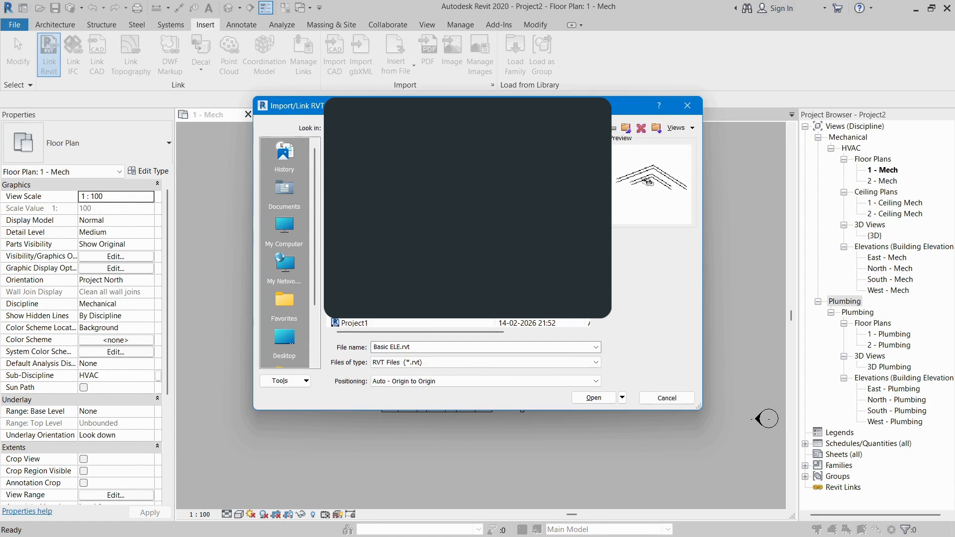
{"action": "left_click", "coordinate": [597, 399]}
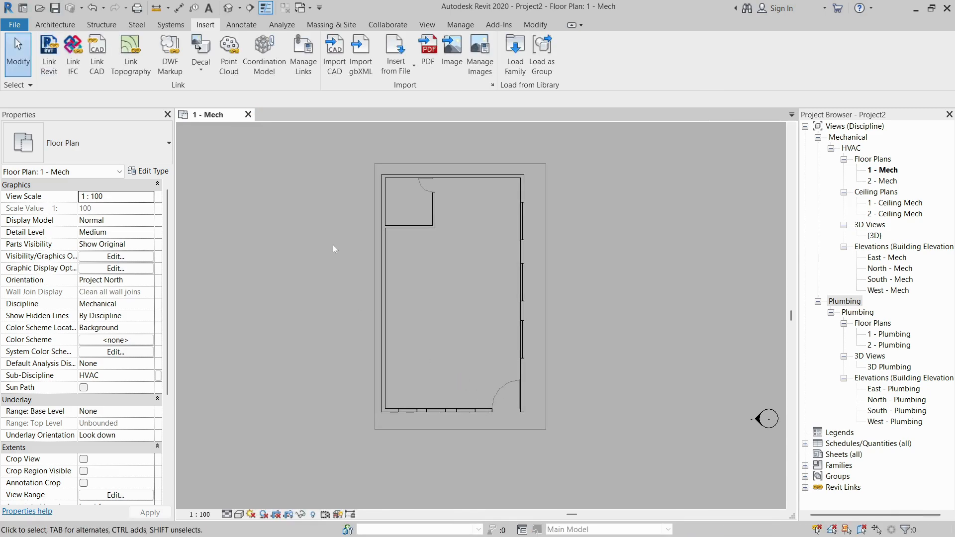
{"action": "left_click", "coordinate": [233, 8]}
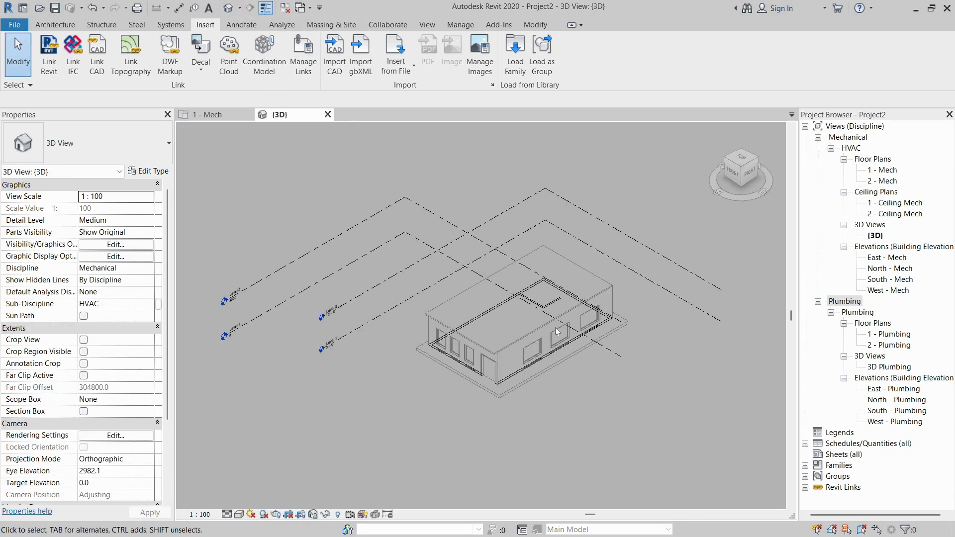
{"action": "scroll", "coordinate": [556, 327], "scroll_direction": "up", "scroll_amount": 3}
{"action": "scroll", "coordinate": [483, 284], "scroll_direction": "down", "scroll_amount": 3}
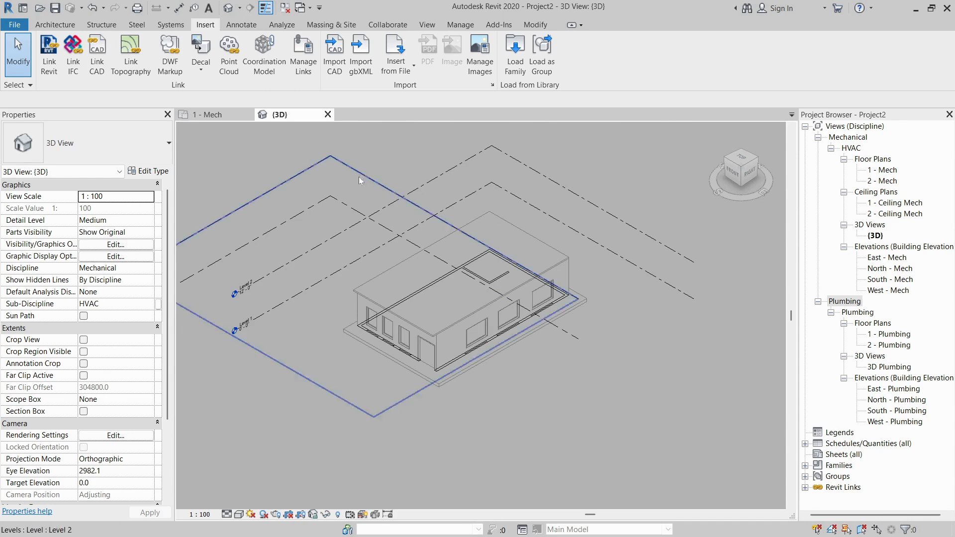
Inspect the Level 2 and Level 1 planes around the linked building in the 3D view
{"action": "left_click", "coordinate": [444, 223]}
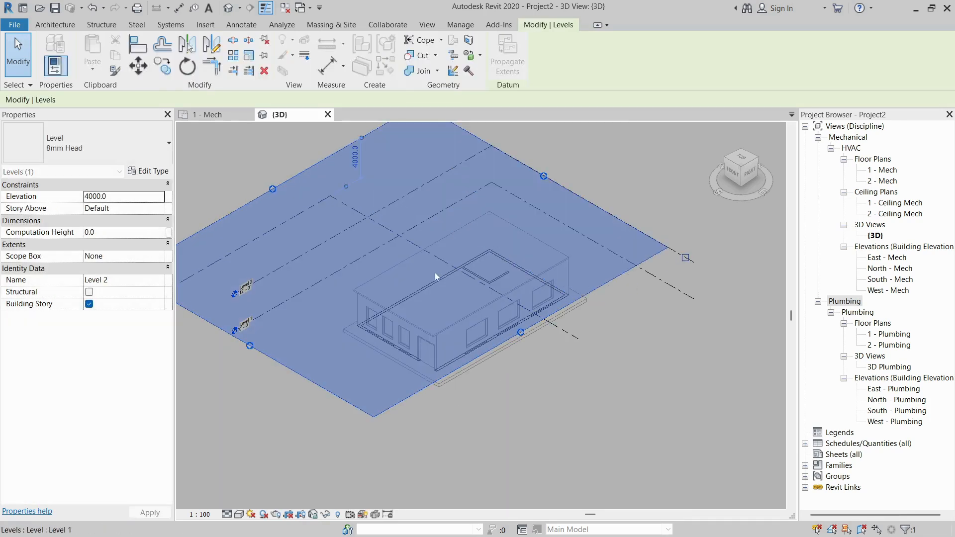
{"action": "left_click", "coordinate": [483, 318]}
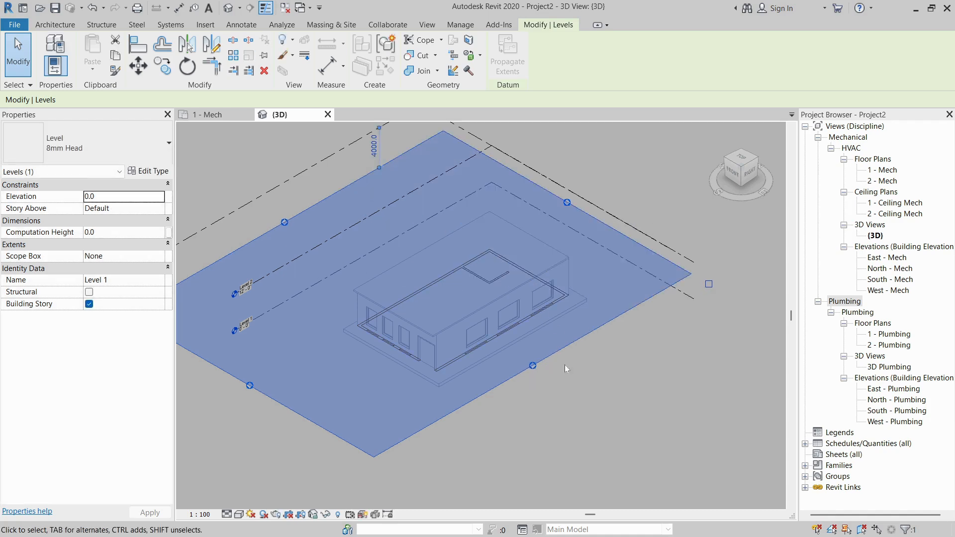
{"action": "left_click", "coordinate": [599, 402]}
{"action": "scroll", "coordinate": [478, 339], "scroll_direction": "up", "scroll_amount": 5}
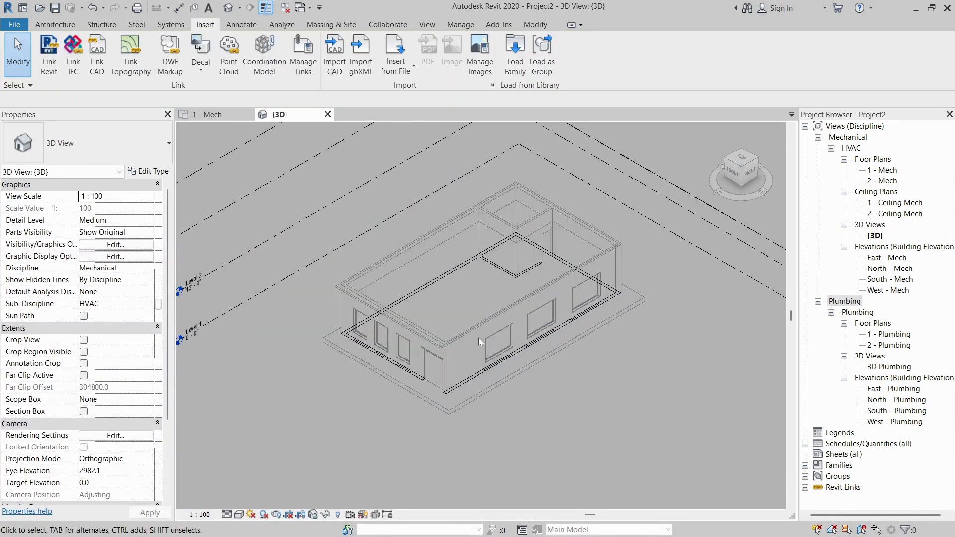
Switch to the 1 - Mech floor plan and enable the selection of linked models
{"action": "left_click", "coordinate": [223, 115]}
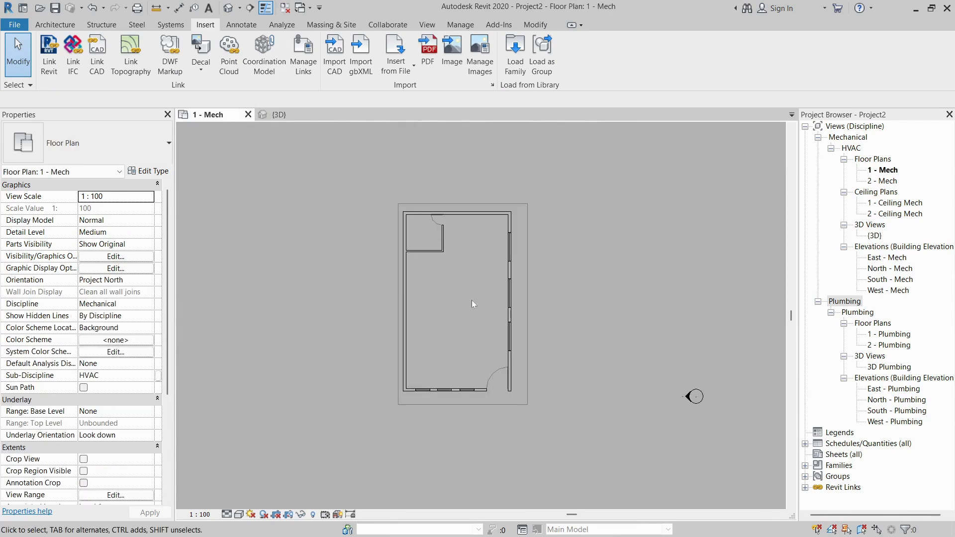
{"action": "left_click", "coordinate": [290, 27]}
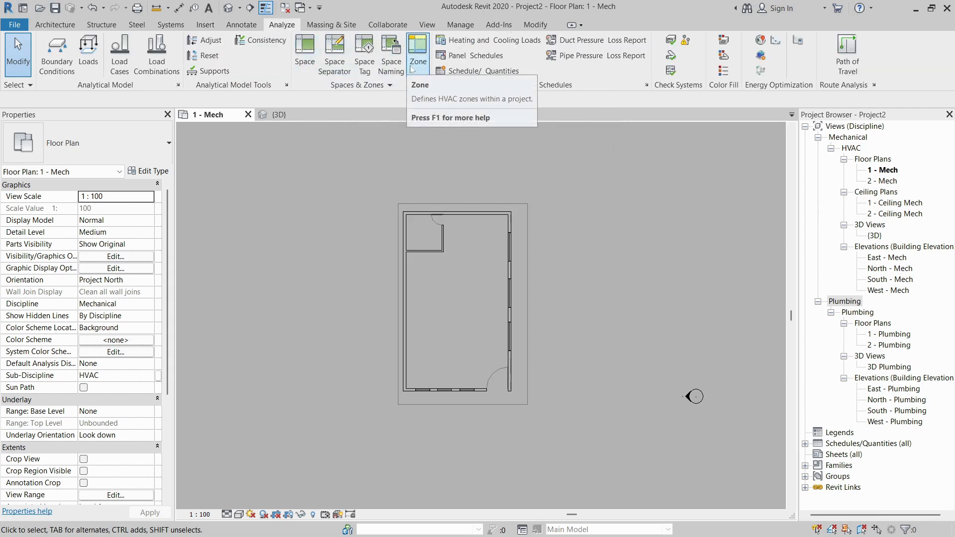
{"action": "scroll", "coordinate": [414, 251], "scroll_direction": "up", "scroll_amount": 1}
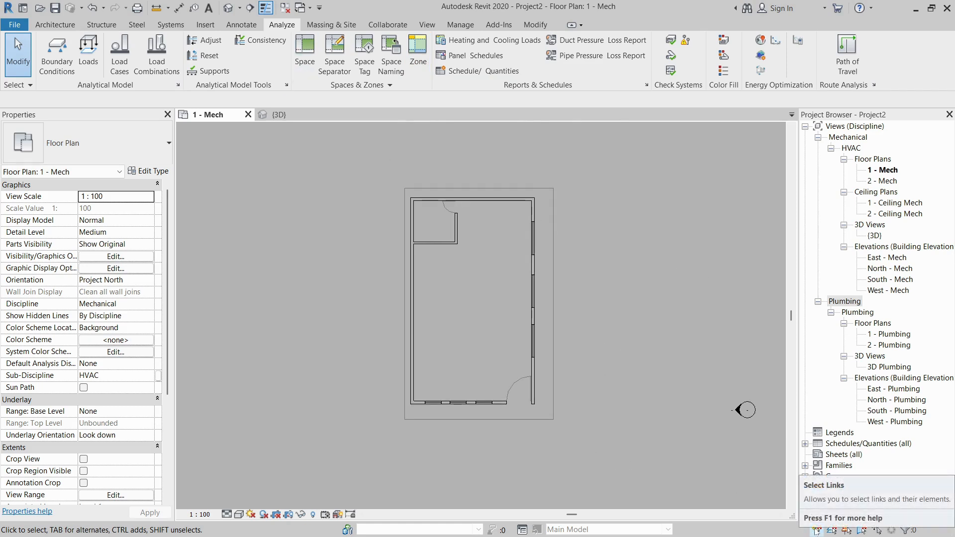
{"action": "left_click", "coordinate": [817, 531]}
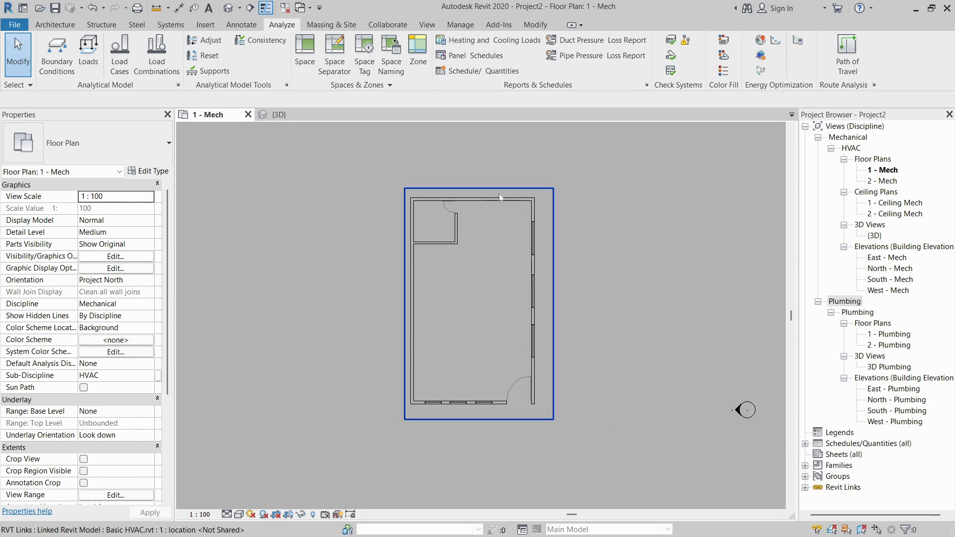
Review the type properties of the linked Basic HVAC.rvt model, including its Room Bounding option
{"action": "left_click", "coordinate": [541, 196]}
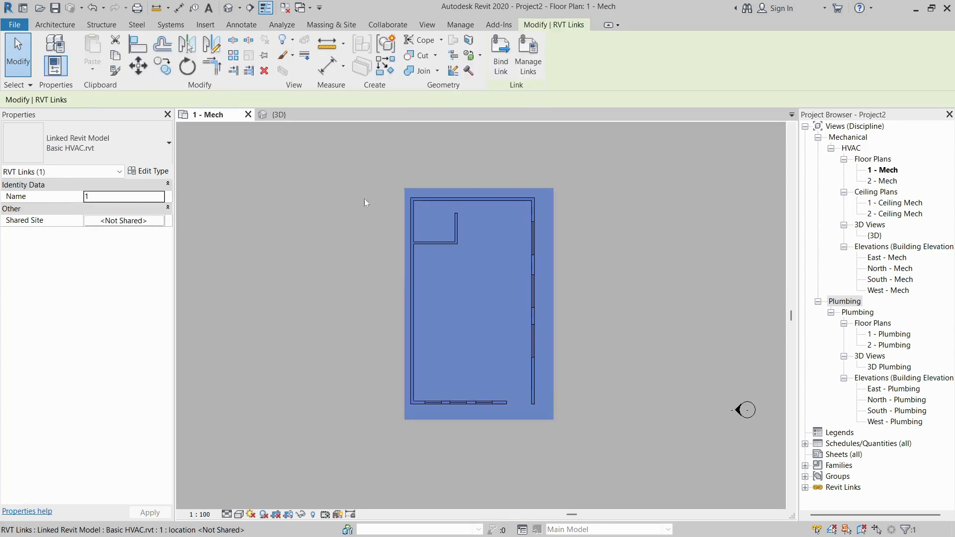
{"action": "left_click", "coordinate": [250, 178]}
{"action": "left_click", "coordinate": [519, 191]}
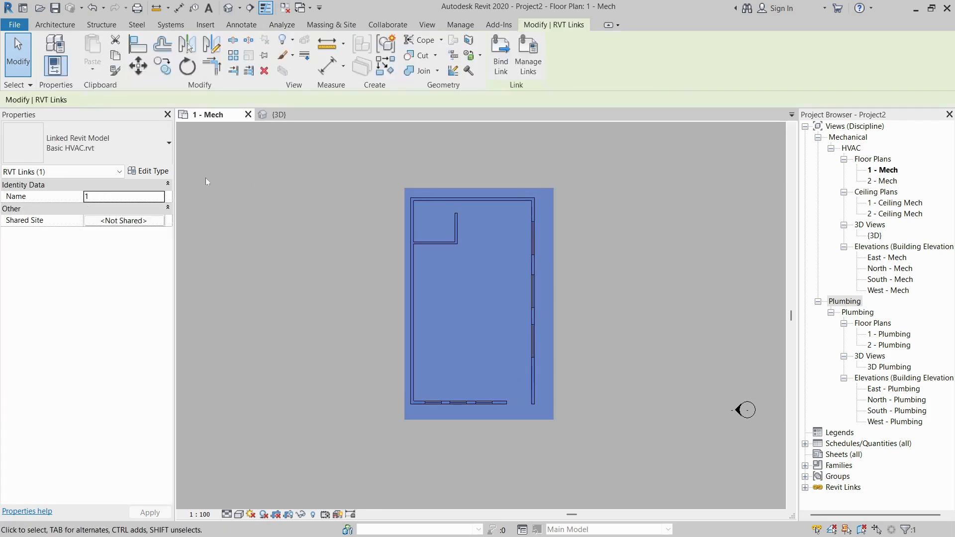
{"action": "left_click", "coordinate": [166, 177]}
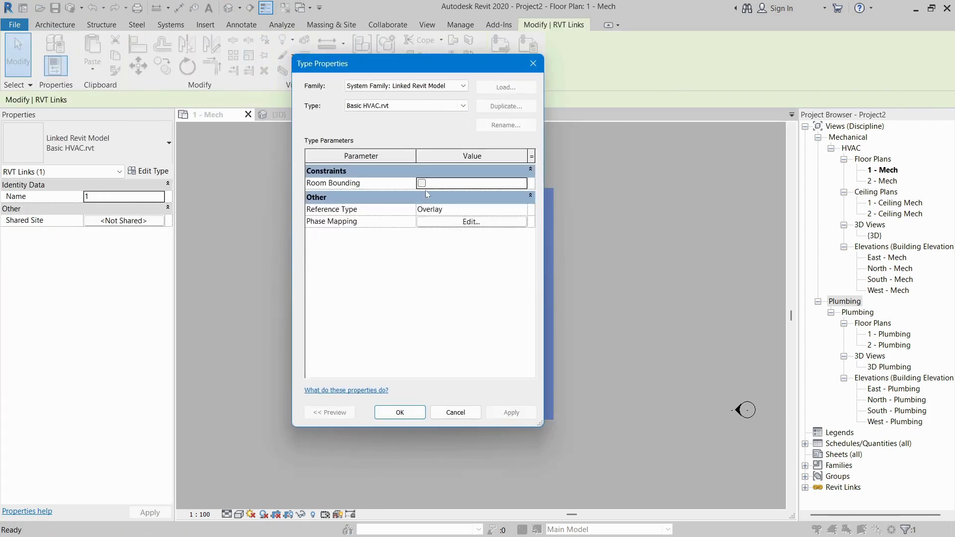
{"action": "left_click", "coordinate": [456, 413]}
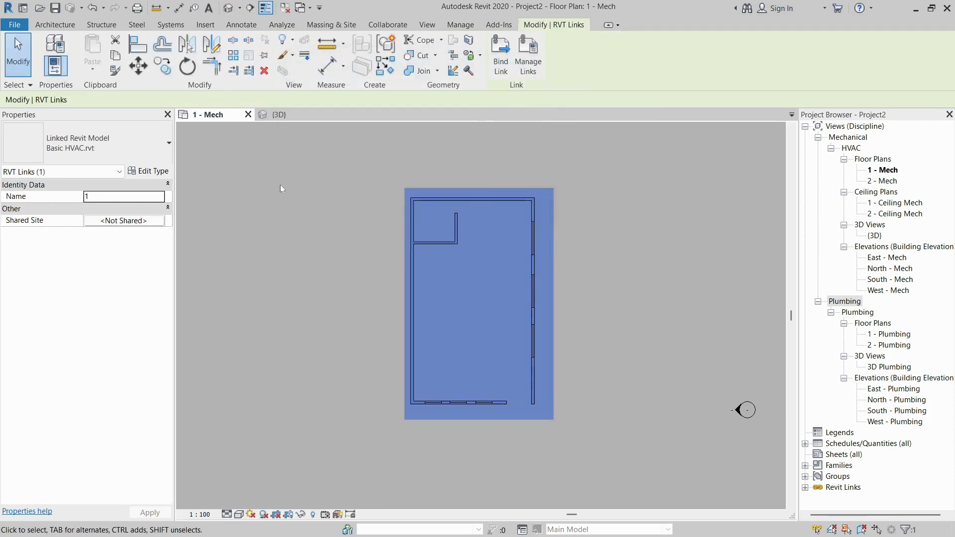
{"action": "left_click", "coordinate": [279, 183]}
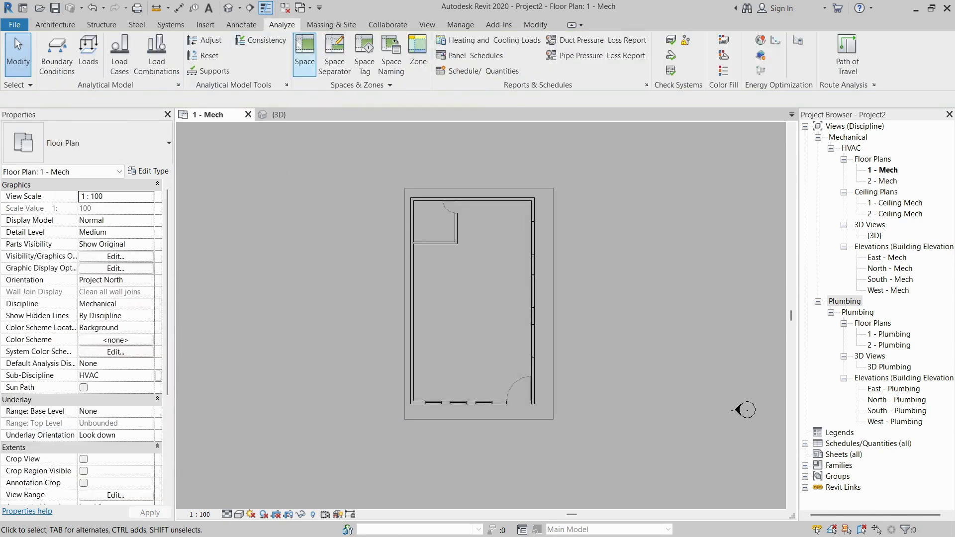
{"action": "left_click", "coordinate": [305, 54]}
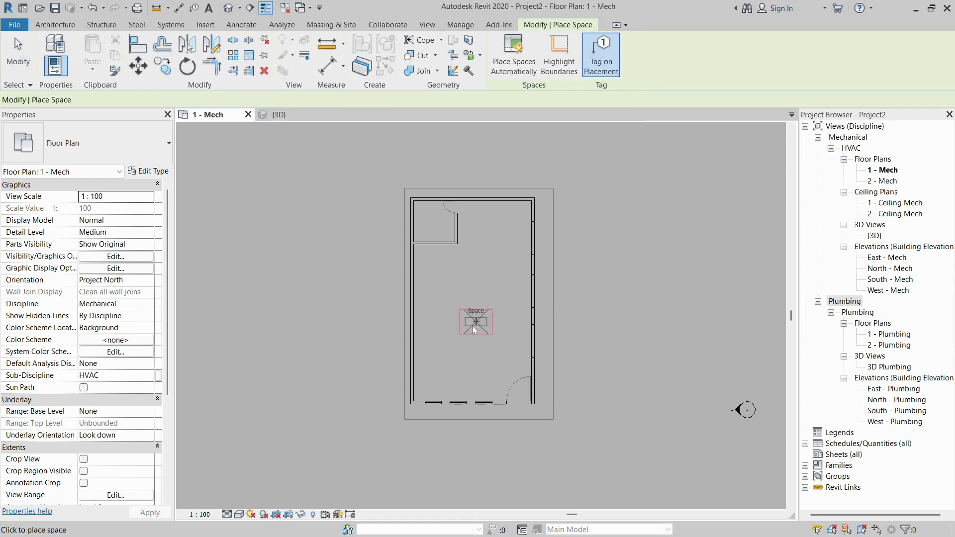
{"action": "scroll", "coordinate": [471, 321], "scroll_direction": "up", "scroll_amount": 2}
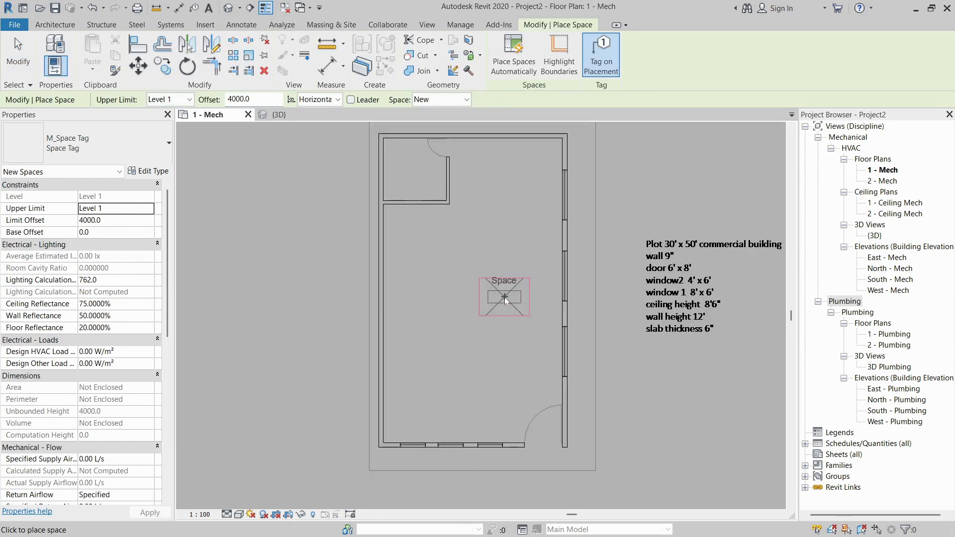
{"action": "key", "text": "Escape"}
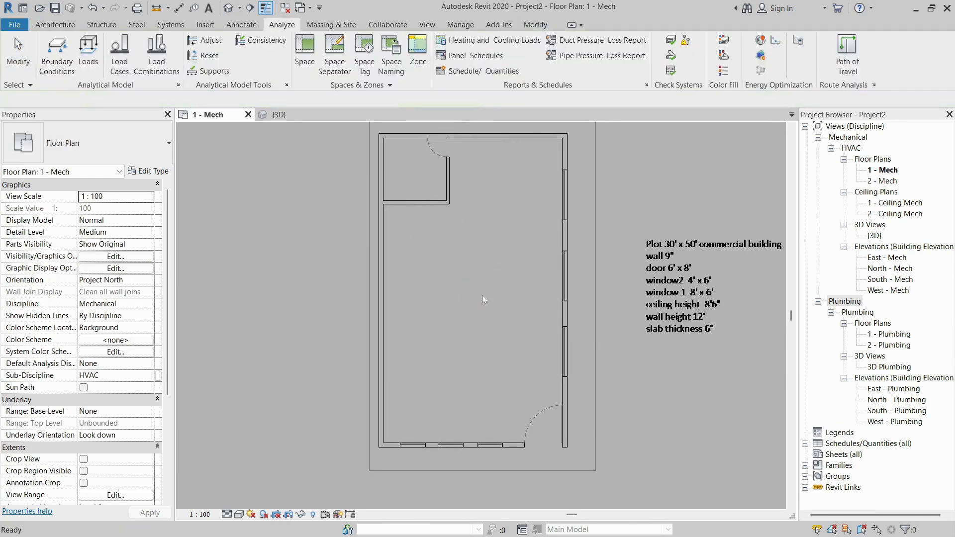
Turn on Room Bounding in the type properties of the linked Basic HVAC.rvt model
{"action": "left_click", "coordinate": [564, 276]}
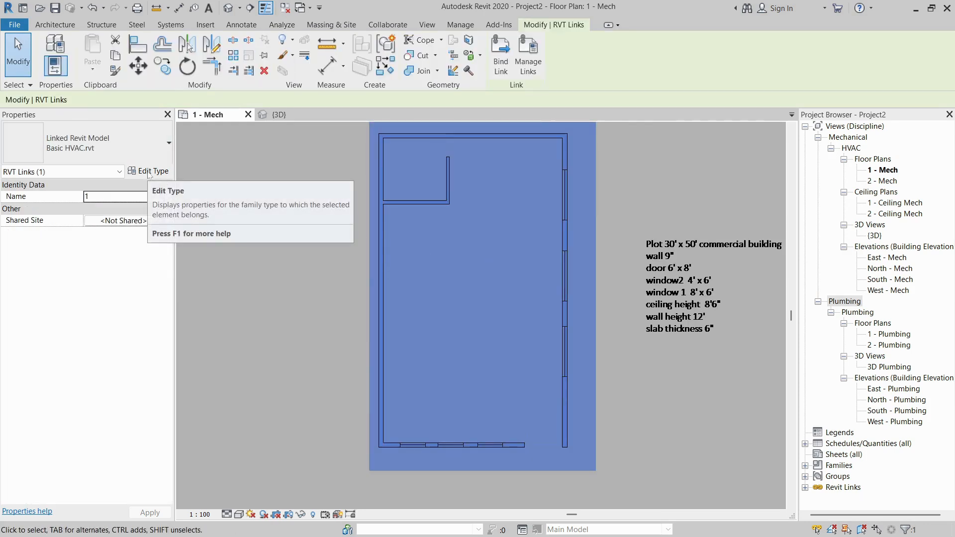
{"action": "left_click", "coordinate": [150, 172]}
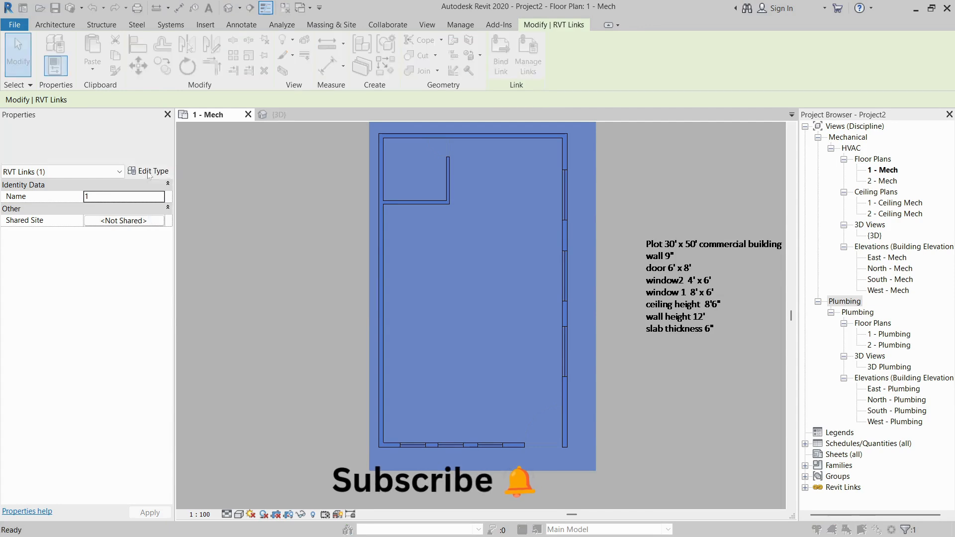
{"action": "left_click", "coordinate": [422, 183]}
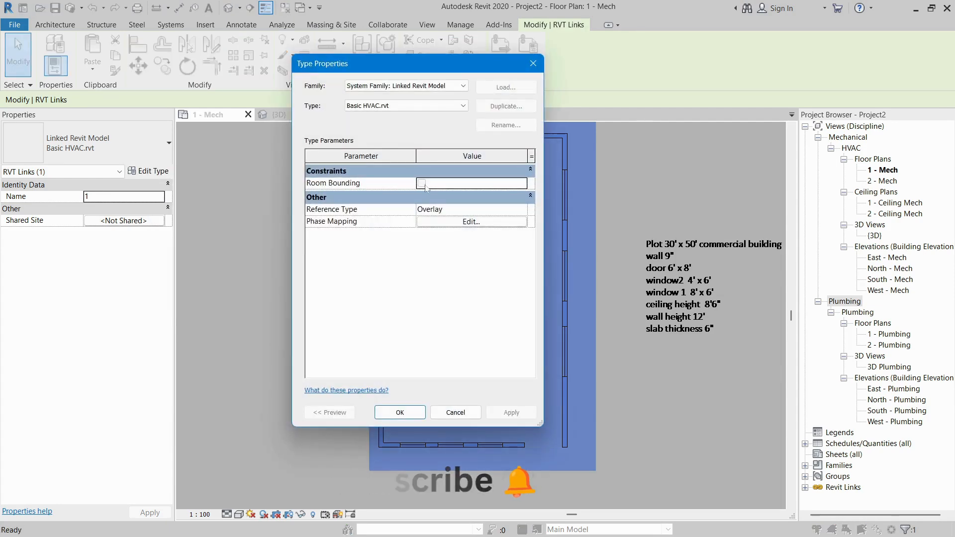
{"action": "left_click", "coordinate": [512, 412]}
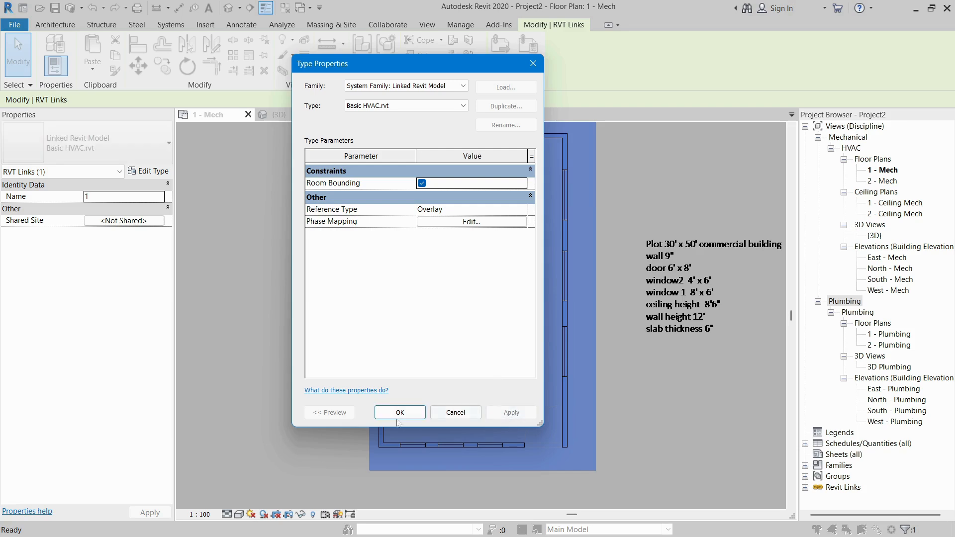
{"action": "left_click", "coordinate": [274, 293]}
Place tagged spaces in the large main room and the small corner room, with Level 1 upper limit and 4000.0 offset
{"action": "scroll", "coordinate": [320, 296], "scroll_direction": "down", "scroll_amount": 2}
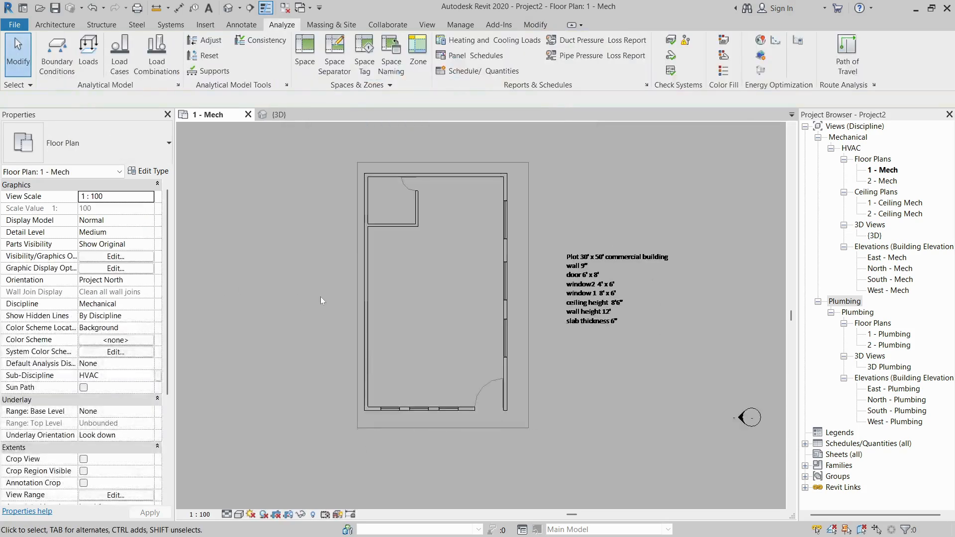
{"action": "left_click", "coordinate": [314, 56]}
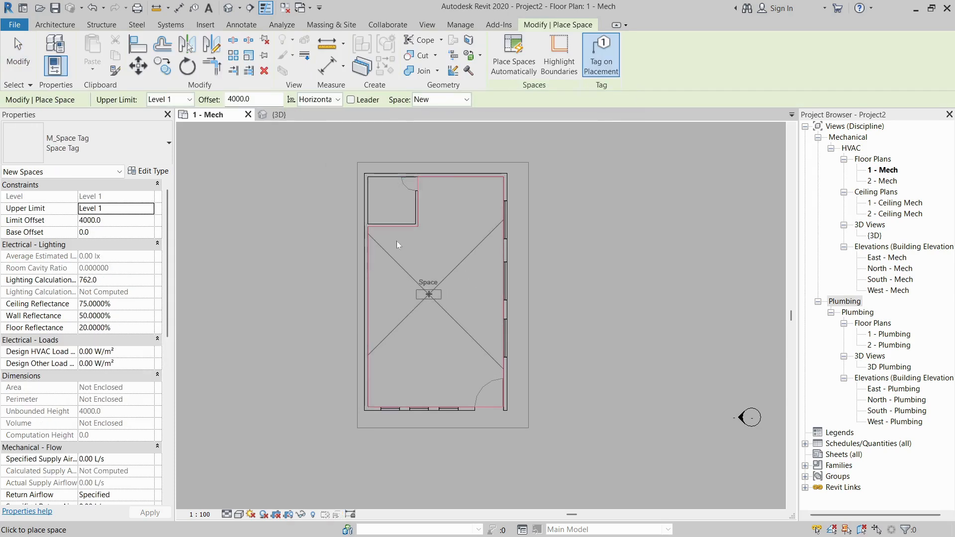
{"action": "left_click", "coordinate": [393, 204]}
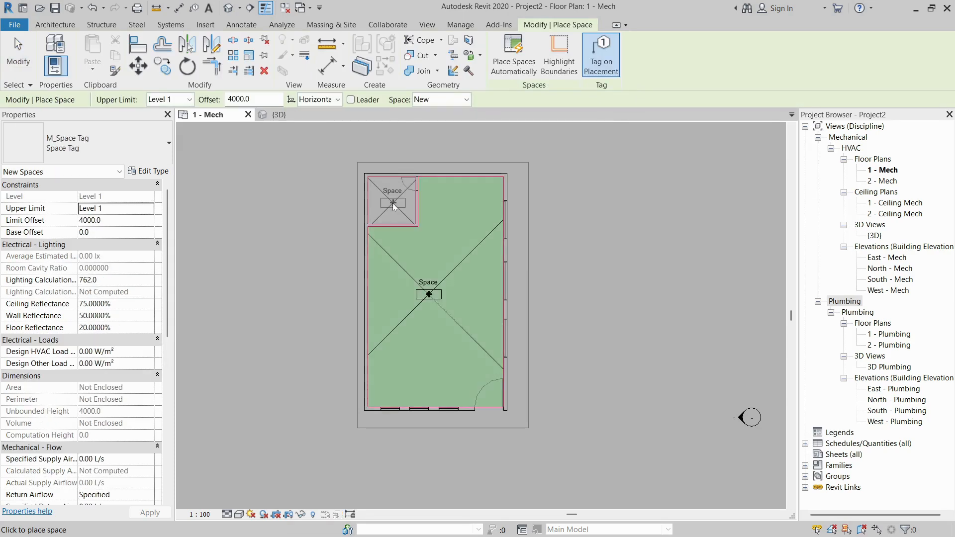
{"action": "key", "text": "Escape"}
{"action": "key", "text": "Escape"}
Rename space 1 in the main room to Working Space
{"action": "scroll", "coordinate": [423, 285], "scroll_direction": "up", "scroll_amount": 3}
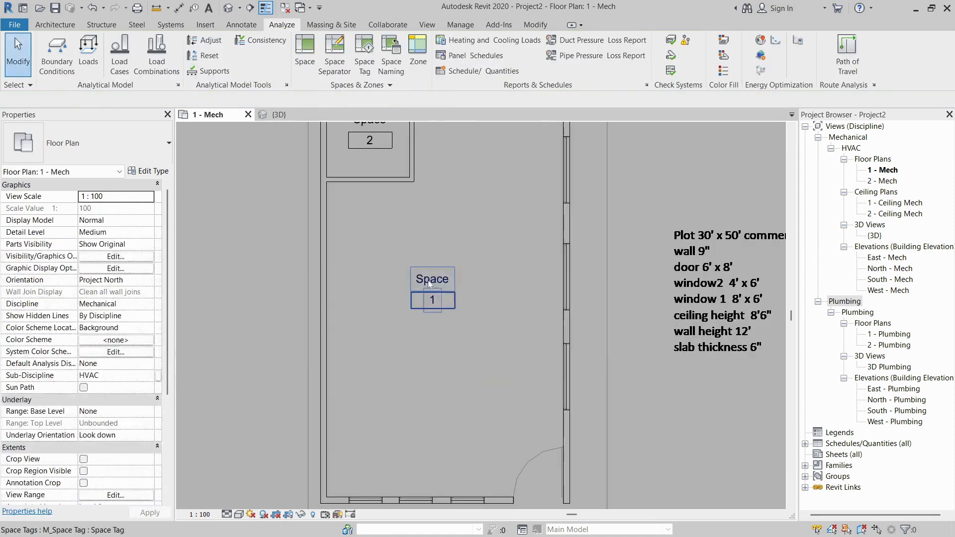
{"action": "double_click", "coordinate": [420, 277]}
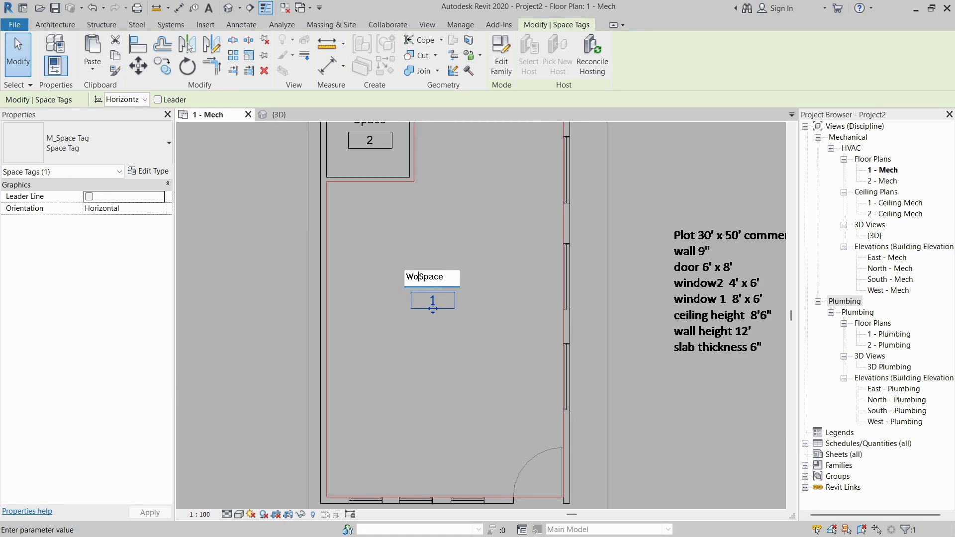
{"action": "left_click", "coordinate": [446, 319]}
Rename space 2 in the small corner room to Mech Room
{"action": "middle_click_drag", "start_coordinate": [387, 174], "coordinate": [416, 337]}
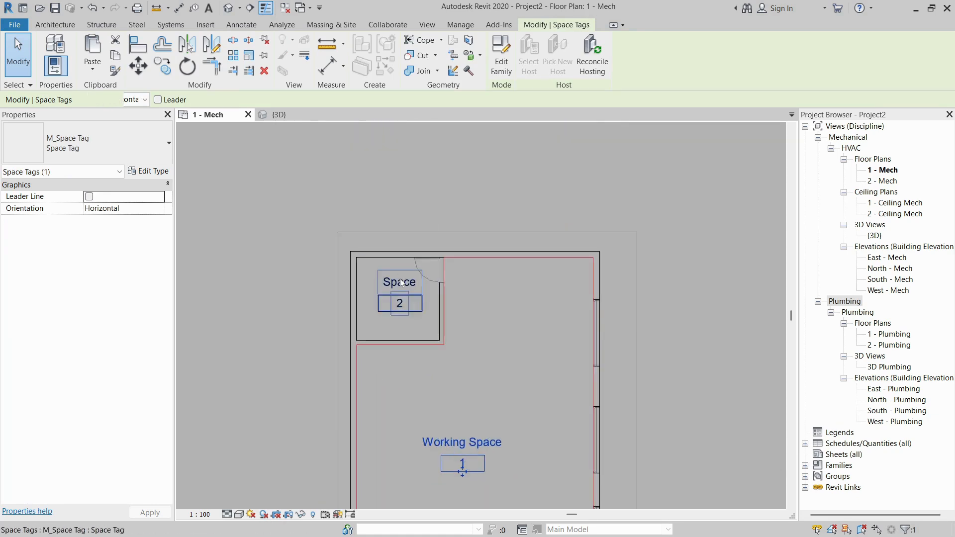
{"action": "left_click", "coordinate": [401, 282]}
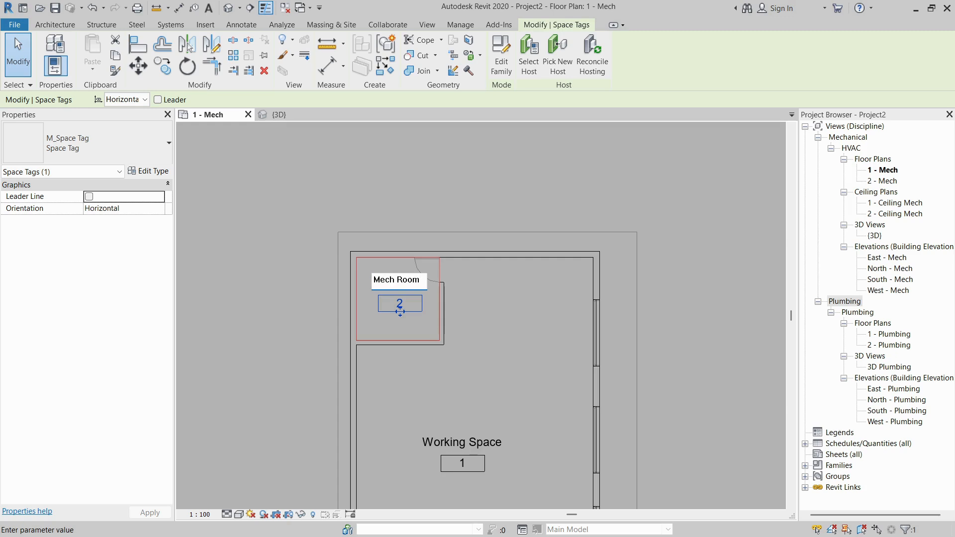
{"action": "left_click", "coordinate": [413, 186]}
Create an HVAC zone on Level 1 that contains only the Working Space
{"action": "scroll", "coordinate": [369, 313], "scroll_direction": "up", "scroll_amount": 2}
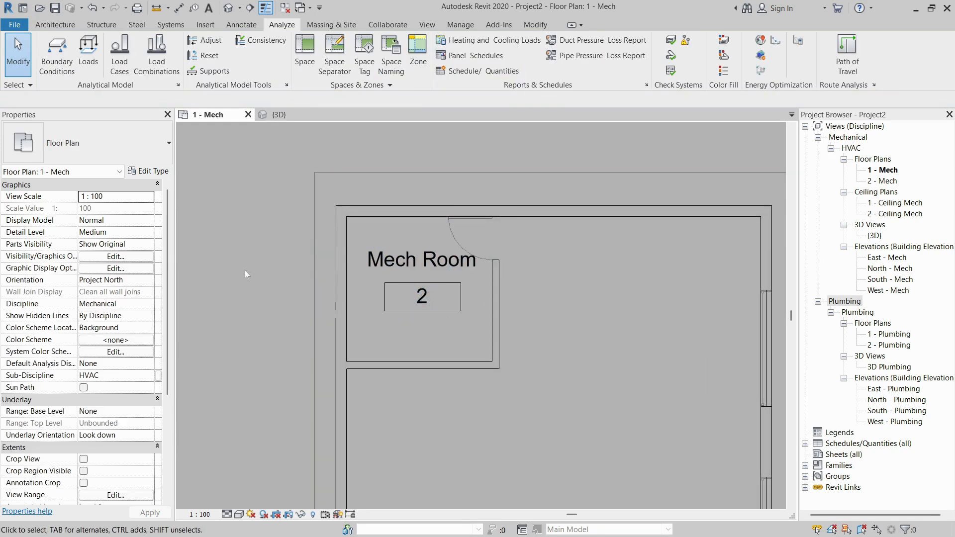
{"action": "left_click_drag", "start_coordinate": [244, 270], "coordinate": [438, 350]}
{"action": "scroll", "coordinate": [453, 234], "scroll_direction": "down", "scroll_amount": 2}
{"action": "middle_click_drag", "start_coordinate": [504, 396], "coordinate": [503, 266]}
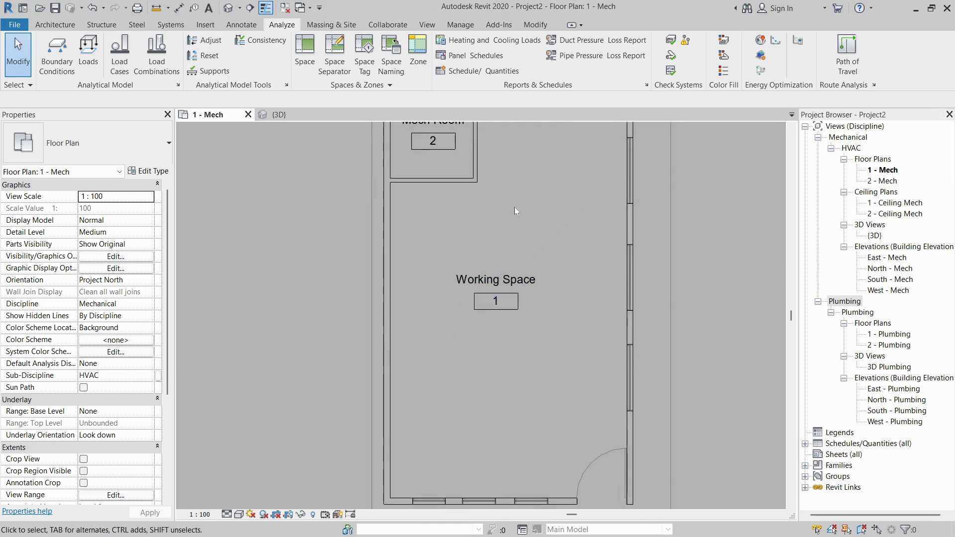
{"action": "scroll", "coordinate": [342, 278], "scroll_direction": "down", "scroll_amount": 3}
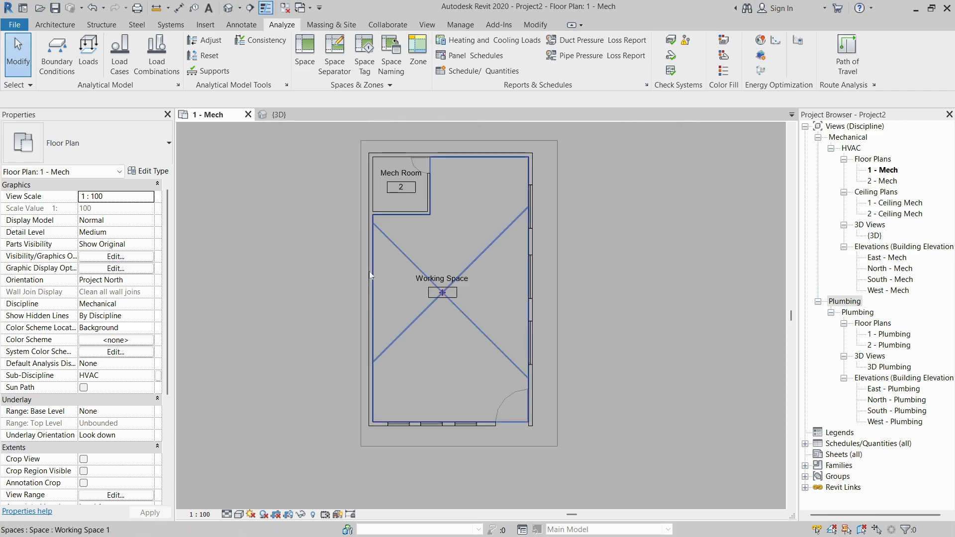
{"action": "left_click", "coordinate": [417, 61]}
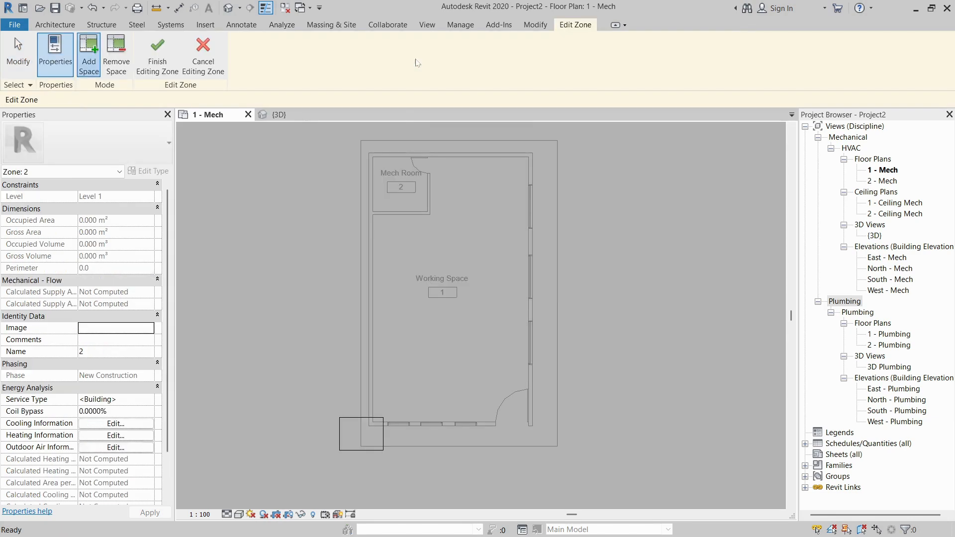
{"action": "left_click", "coordinate": [491, 255]}
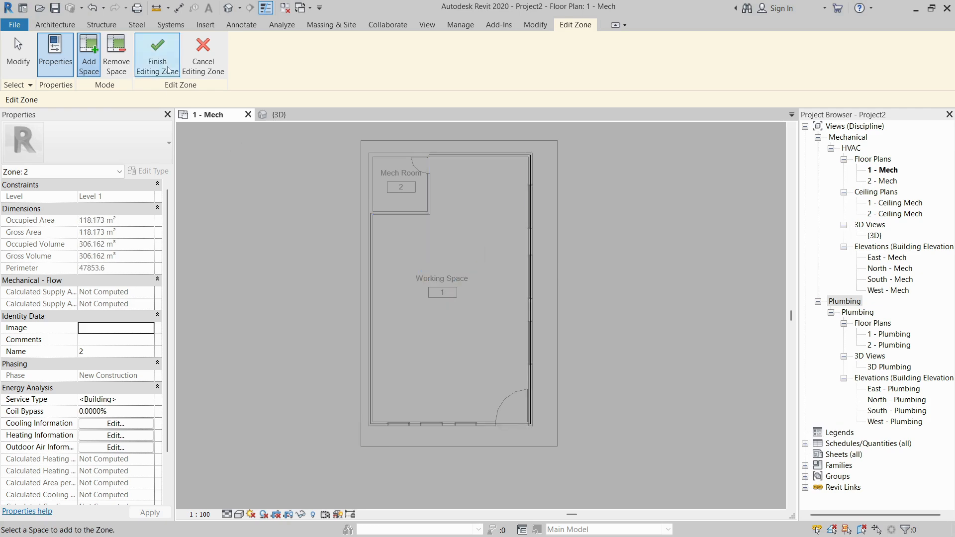
{"action": "left_click", "coordinate": [167, 67]}
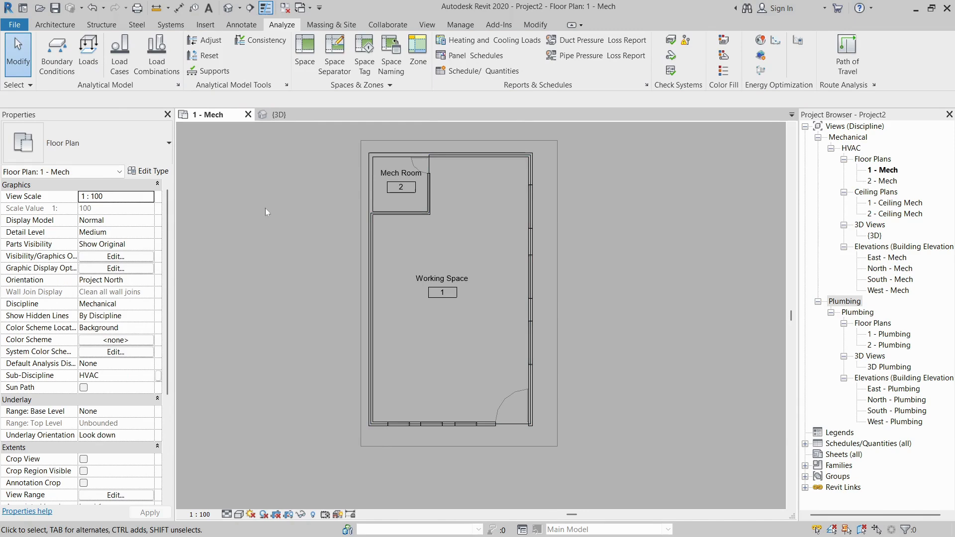
{"action": "scroll", "coordinate": [398, 174], "scroll_direction": "up", "scroll_amount": 2}
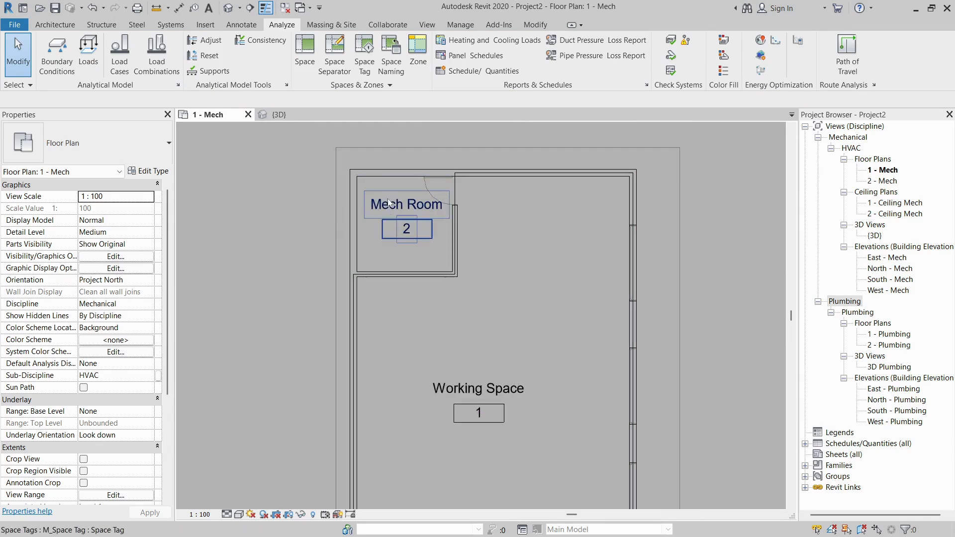
{"action": "scroll", "coordinate": [456, 189], "scroll_direction": "down", "scroll_amount": 3}
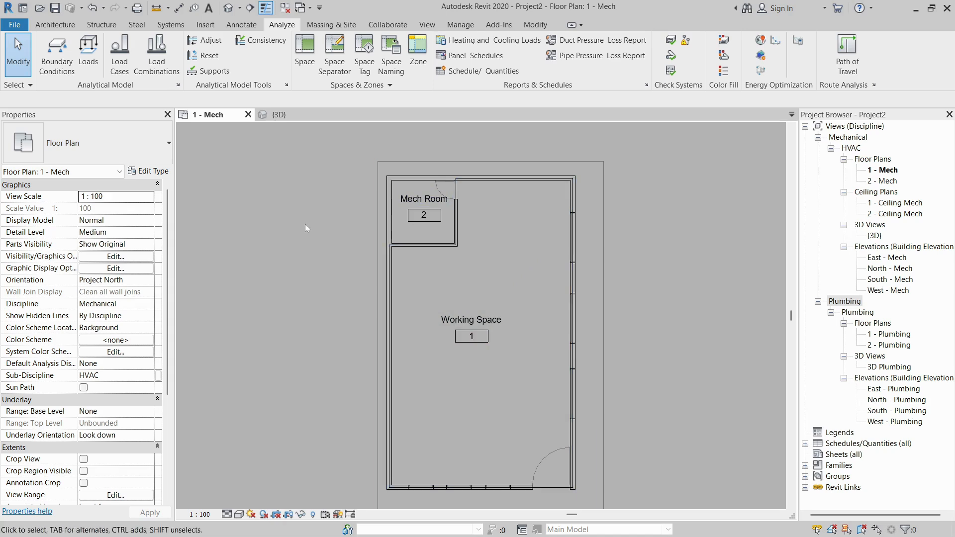
{"action": "scroll", "coordinate": [552, 231], "scroll_direction": "down", "scroll_amount": 4}
{"action": "scroll", "coordinate": [617, 254], "scroll_direction": "up", "scroll_amount": 2}
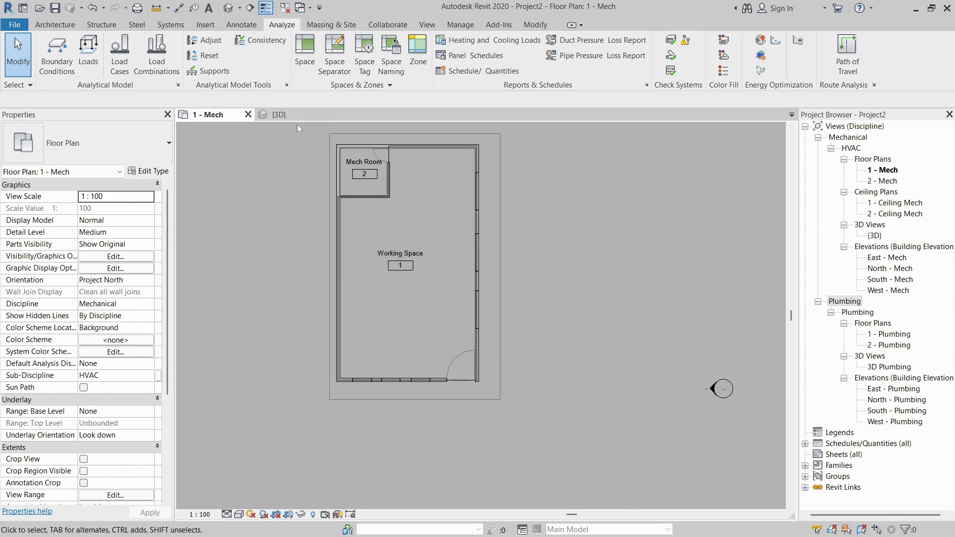
Open the South - Mech elevation and compare the project's Level 1 and Level 2 with the linked model's levels
{"action": "left_click", "coordinate": [288, 115]}
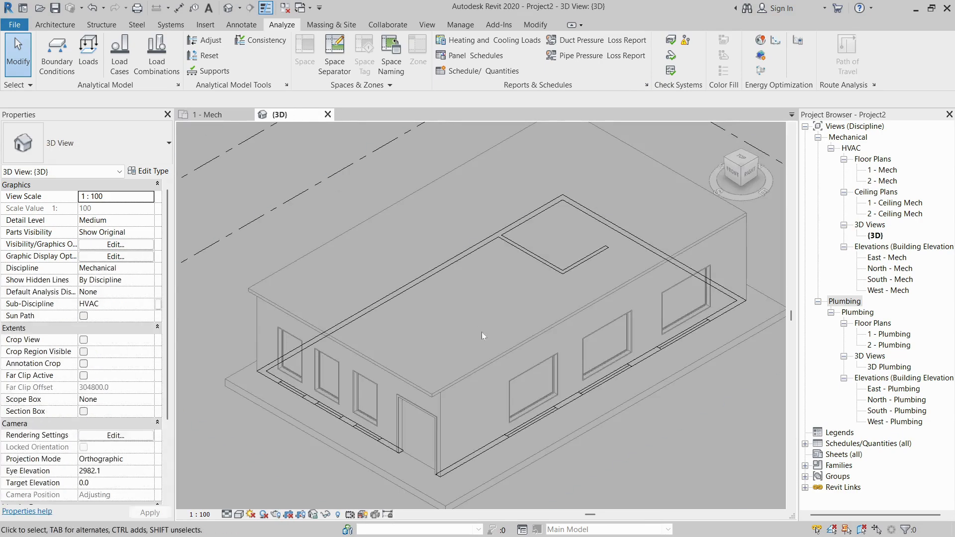
{"action": "middle_click_drag", "start_coordinate": [441, 411], "coordinate": [458, 397]}
{"action": "scroll", "coordinate": [459, 396], "scroll_direction": "down", "scroll_amount": 2}
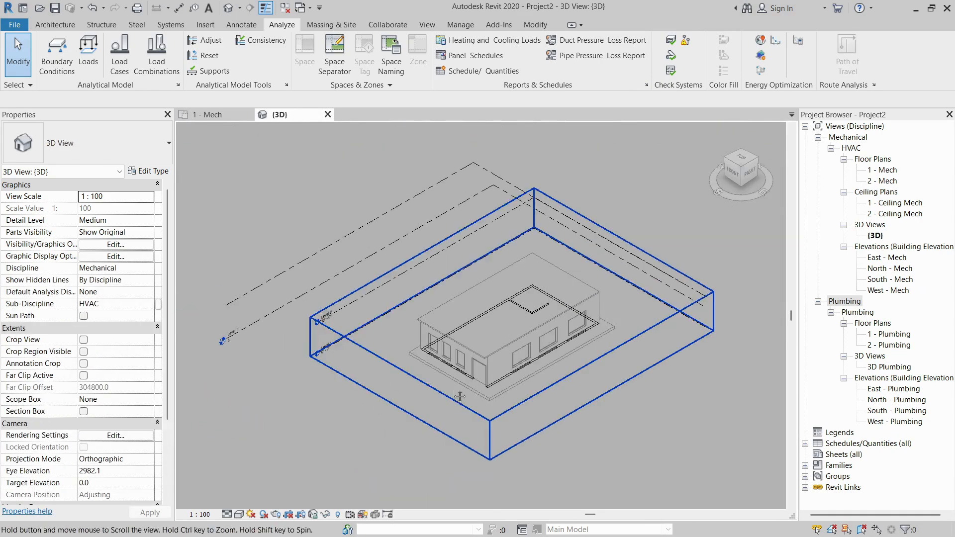
{"action": "double_click", "coordinate": [881, 281]}
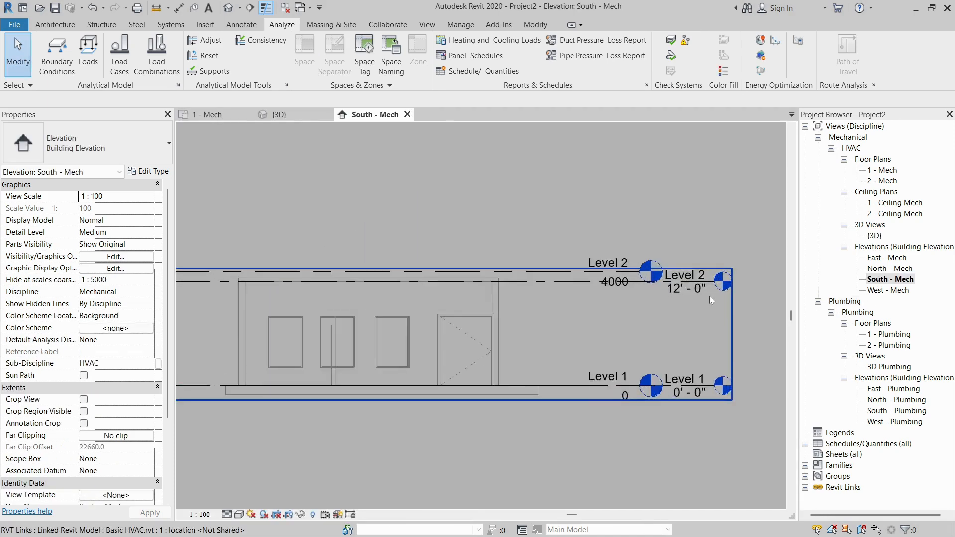
{"action": "scroll", "coordinate": [710, 296], "scroll_direction": "up", "scroll_amount": 2}
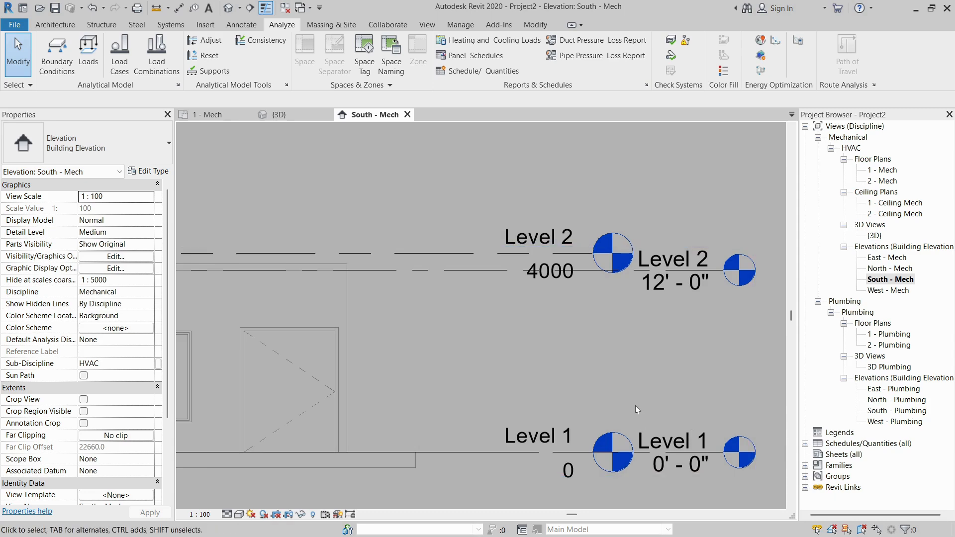
{"action": "left_click_drag", "start_coordinate": [635, 408], "coordinate": [770, 487]}
{"action": "left_click_drag", "start_coordinate": [618, 339], "coordinate": [756, 238]}
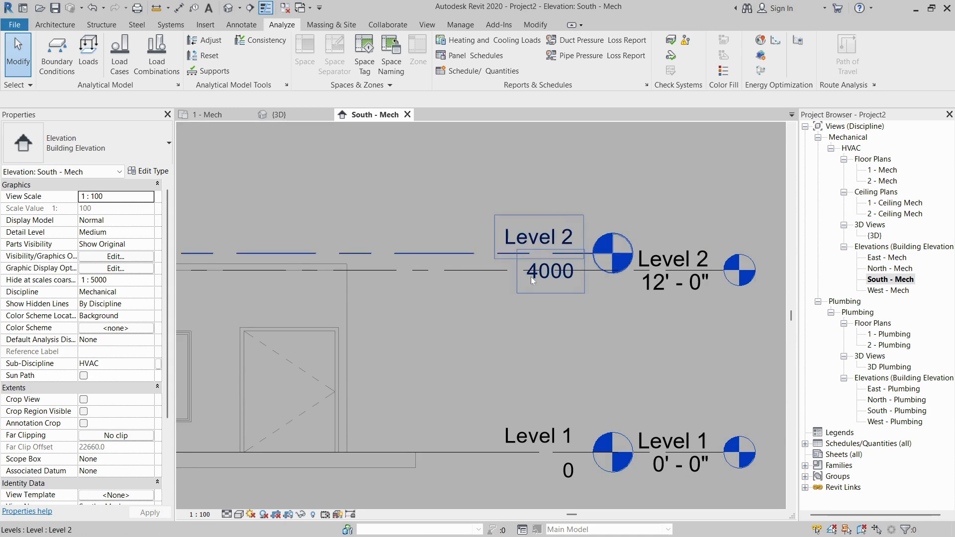
Align the project's Level 2 to the linked architectural model's Level 2 in the South - Mech elevation
{"action": "key", "text": "a"}
{"action": "key", "text": "l"}
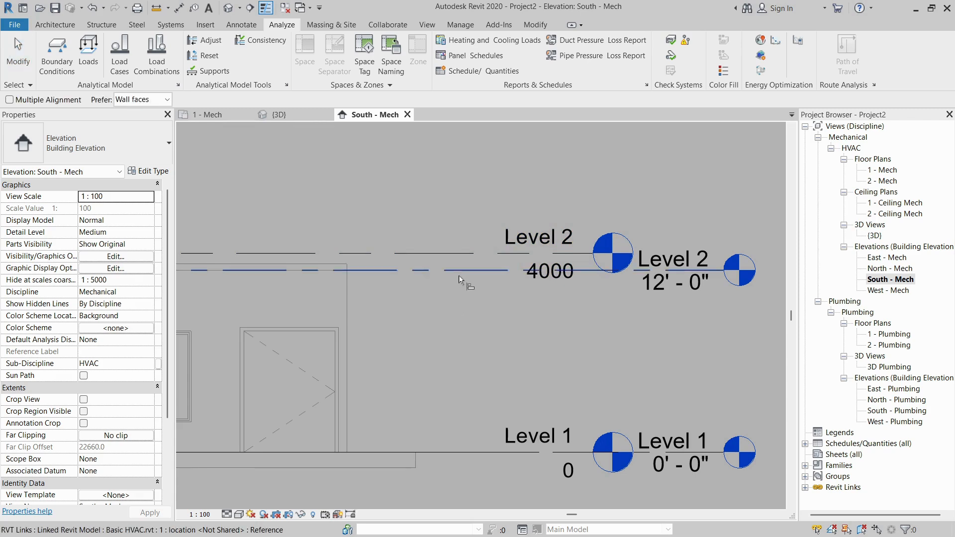
{"action": "left_click", "coordinate": [458, 276]}
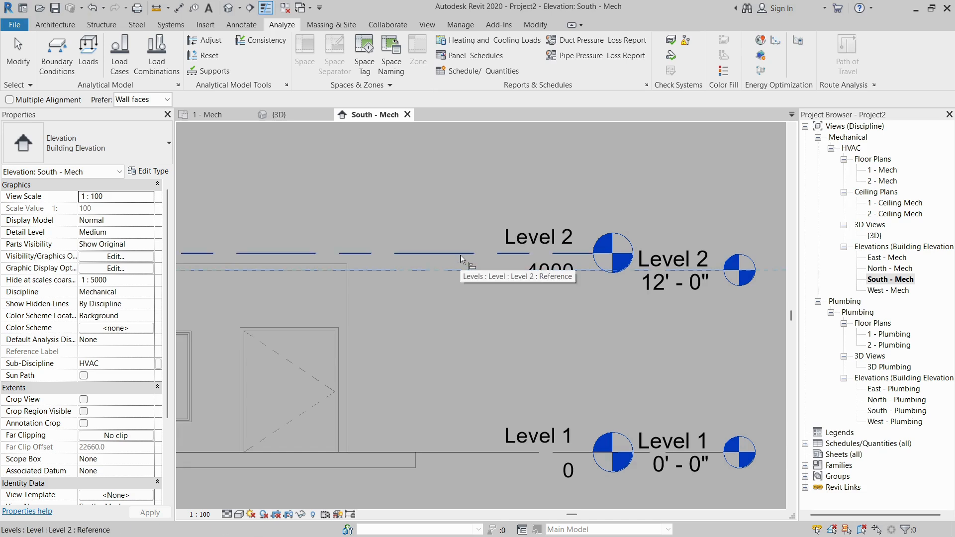
{"action": "left_click", "coordinate": [461, 259]}
{"action": "key", "text": "Escape"}
{"action": "key", "text": "Escape"}
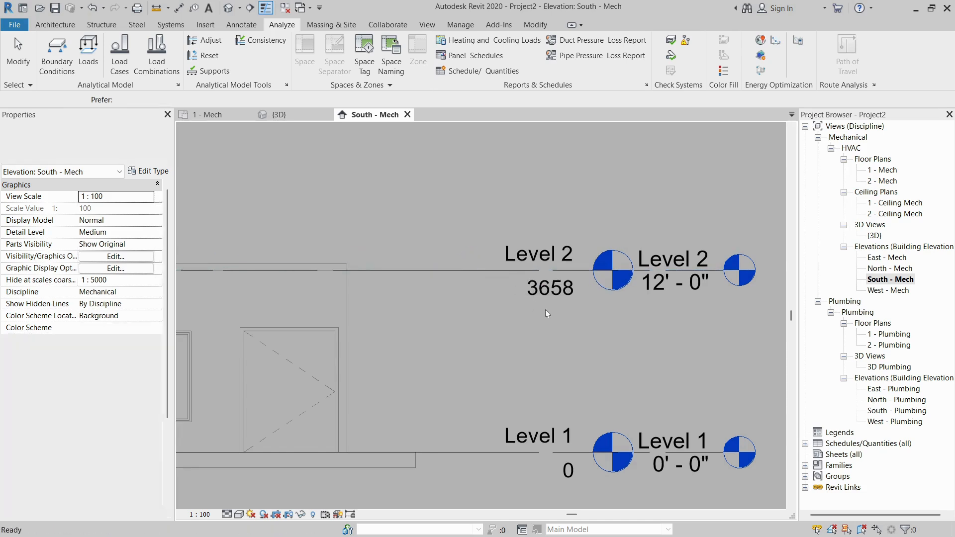
{"action": "scroll", "coordinate": [593, 300], "scroll_direction": "down", "scroll_amount": 5}
{"action": "scroll", "coordinate": [450, 308], "scroll_direction": "up", "scroll_amount": 2}
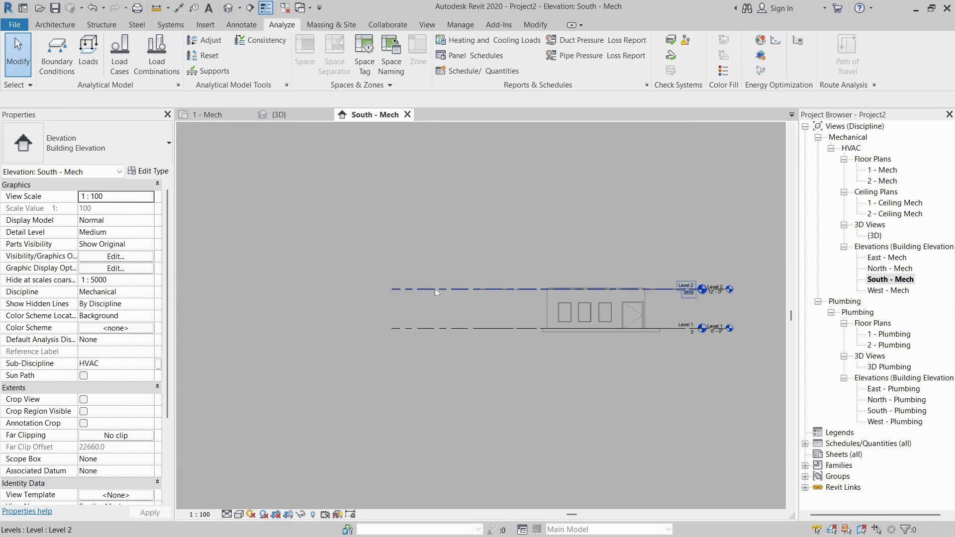
{"action": "left_click", "coordinate": [435, 289]}
{"action": "left_click", "coordinate": [340, 219]}
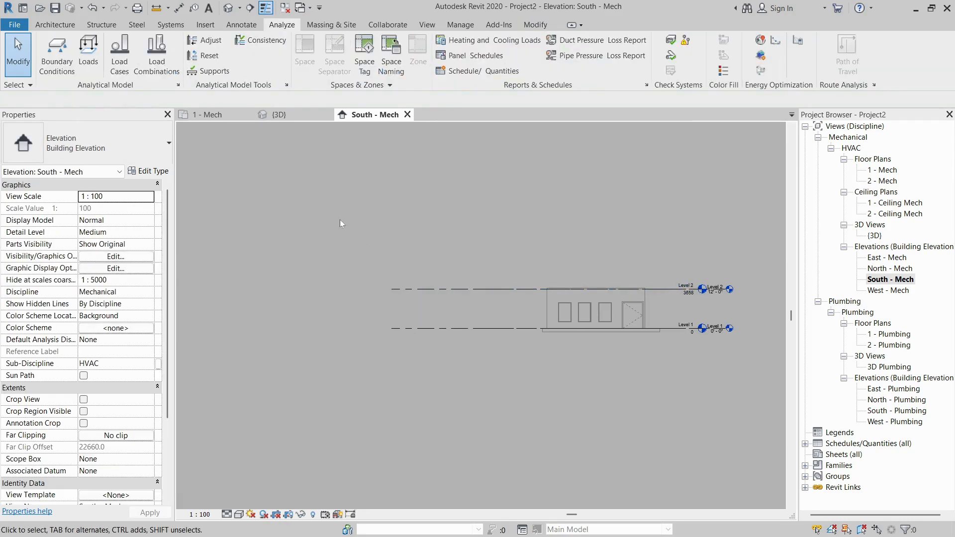
Check the model in the 3D view and reopen the 1 - Mech HVAC floor plan
{"action": "left_click", "coordinate": [288, 118]}
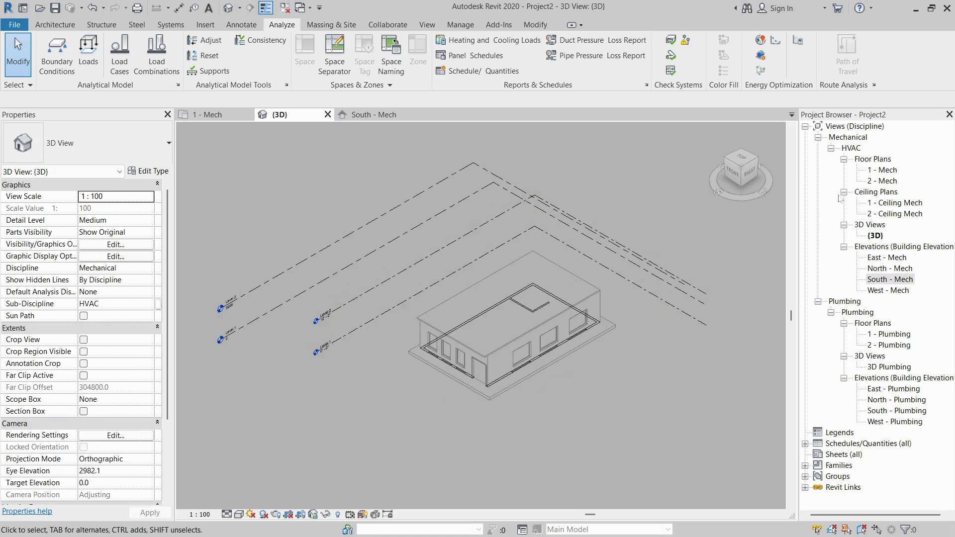
{"action": "double_click", "coordinate": [888, 170]}
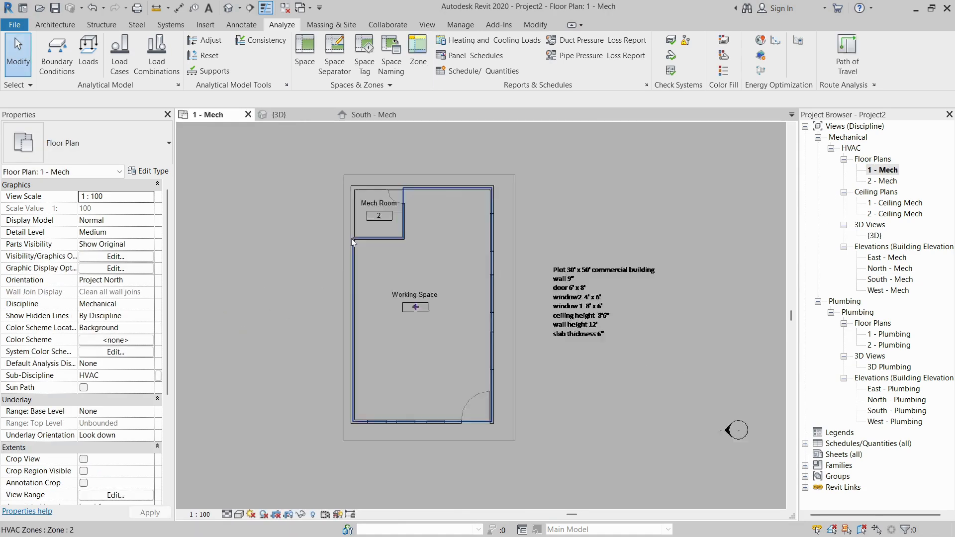
{"action": "scroll", "coordinate": [505, 289], "scroll_direction": "up", "scroll_amount": 1}
{"action": "scroll", "coordinate": [508, 262], "scroll_direction": "down", "scroll_amount": 2}
{"action": "scroll", "coordinate": [467, 300], "scroll_direction": "up", "scroll_amount": 3}
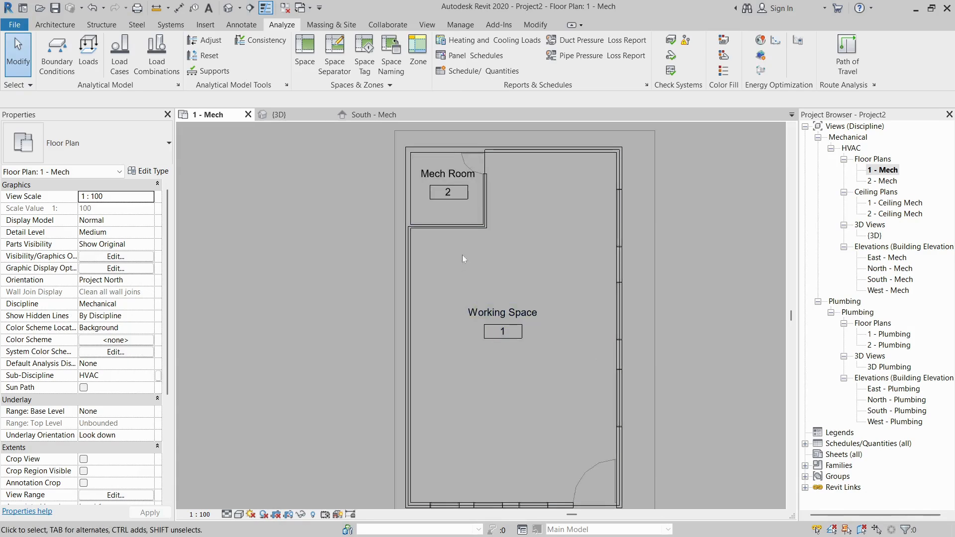
{"action": "scroll", "coordinate": [459, 315], "scroll_direction": "down", "scroll_amount": 2}
{"action": "middle_click_drag", "start_coordinate": [451, 358], "coordinate": [454, 331]}
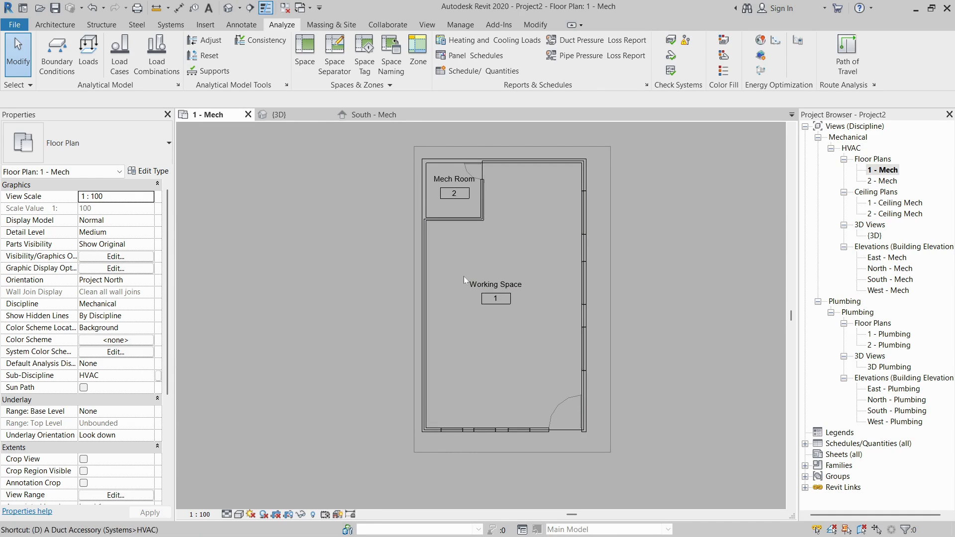
Add an aligned wall-face dimension from the Mech Room's lower wall to the building's lower wall, placed outside the left wall
{"action": "key", "text": "d"}
{"action": "key", "text": "i"}
{"action": "scroll", "coordinate": [477, 229], "scroll_direction": "up", "scroll_amount": 2}
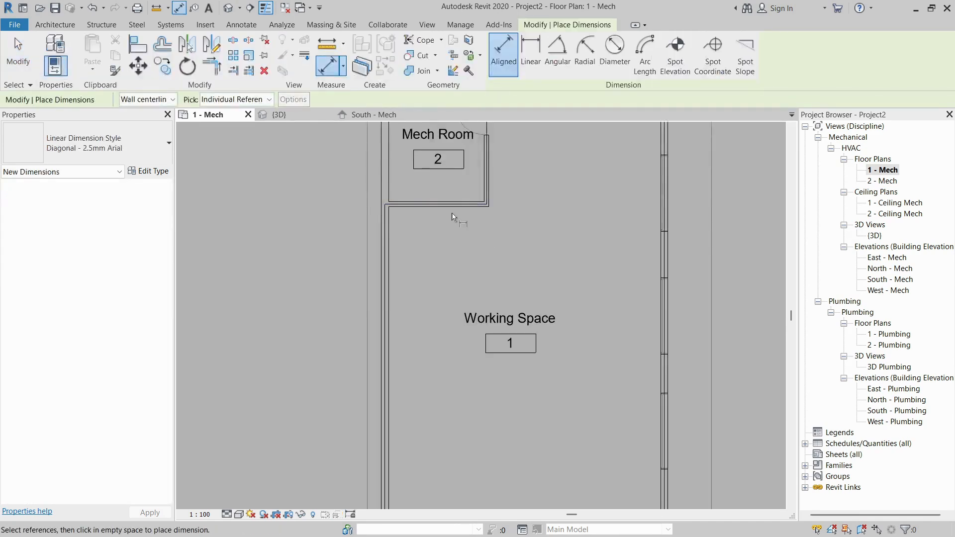
{"action": "scroll", "coordinate": [282, 169], "scroll_direction": "up", "scroll_amount": 1}
{"action": "left_click", "coordinate": [147, 99]}
{"action": "left_click", "coordinate": [150, 122]}
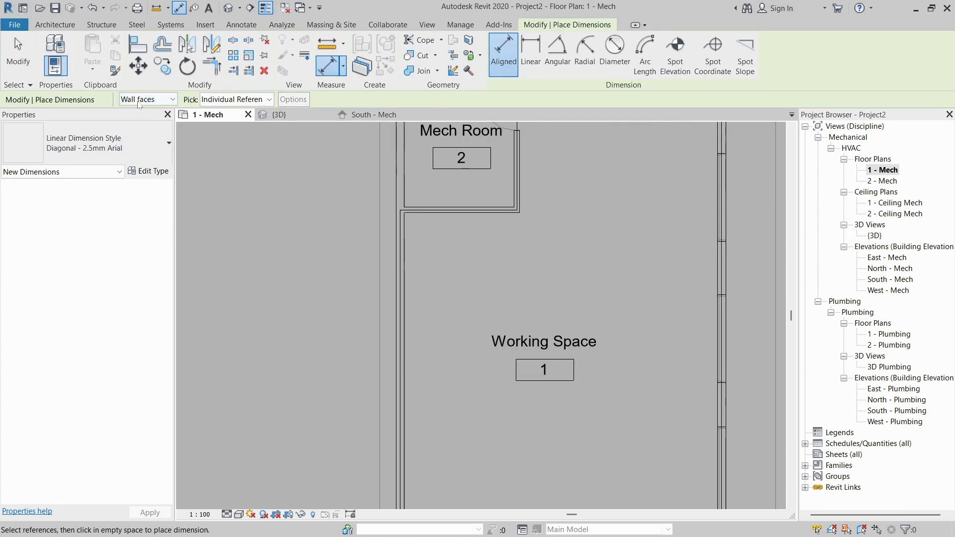
{"action": "scroll", "coordinate": [438, 211], "scroll_direction": "up", "scroll_amount": 2}
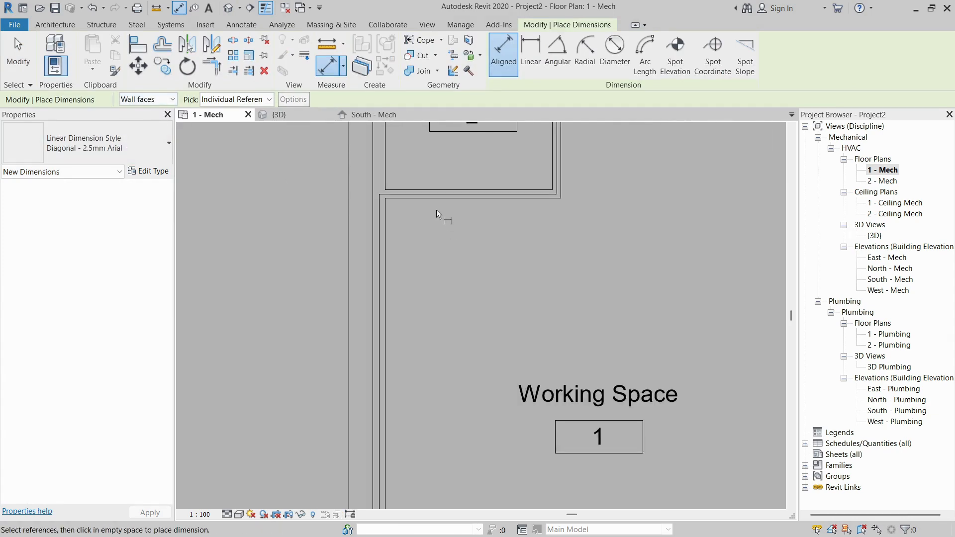
{"action": "left_click", "coordinate": [467, 197]}
{"action": "scroll", "coordinate": [468, 194], "scroll_direction": "down", "scroll_amount": 5}
{"action": "middle_click_drag", "start_coordinate": [478, 431], "coordinate": [485, 365]}
{"action": "scroll", "coordinate": [470, 350], "scroll_direction": "up", "scroll_amount": 2}
{"action": "scroll", "coordinate": [461, 342], "scroll_direction": "up", "scroll_amount": 5}
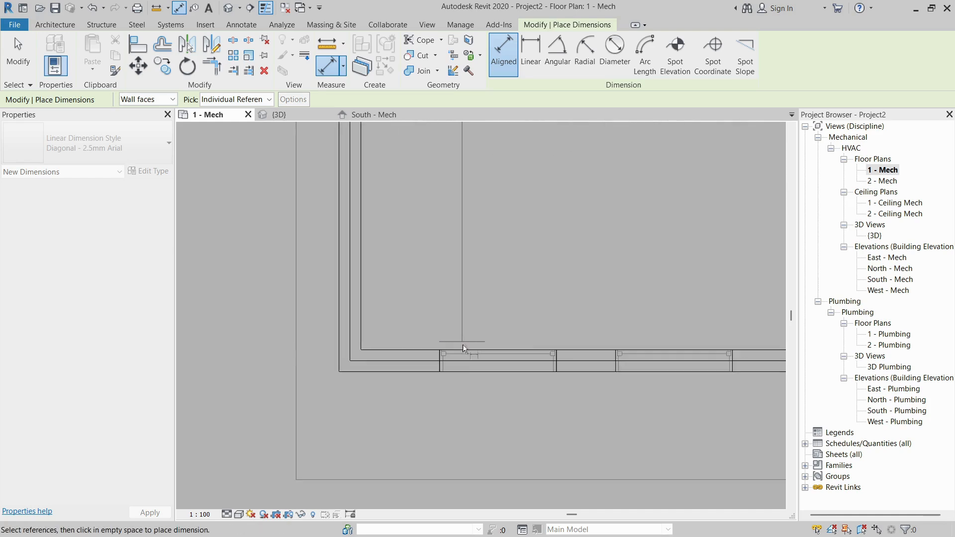
{"action": "left_click", "coordinate": [466, 348]}
{"action": "scroll", "coordinate": [463, 367], "scroll_direction": "down", "scroll_amount": 3}
{"action": "middle_click_drag", "start_coordinate": [487, 260], "coordinate": [487, 451]}
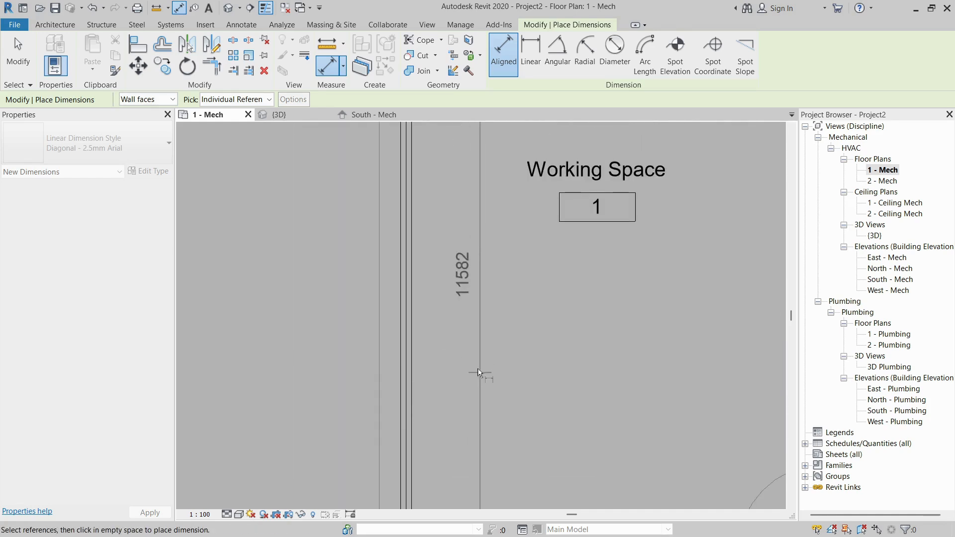
{"action": "left_click", "coordinate": [312, 320]}
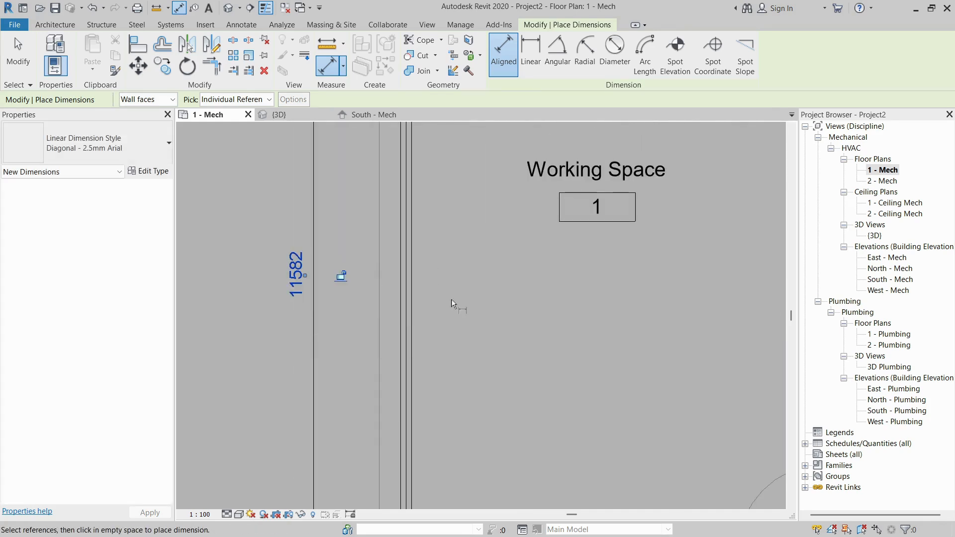
{"action": "left_click", "coordinate": [411, 313]}
{"action": "scroll", "coordinate": [408, 314], "scroll_direction": "down", "scroll_amount": 3}
{"action": "scroll", "coordinate": [642, 324], "scroll_direction": "up", "scroll_amount": 3}
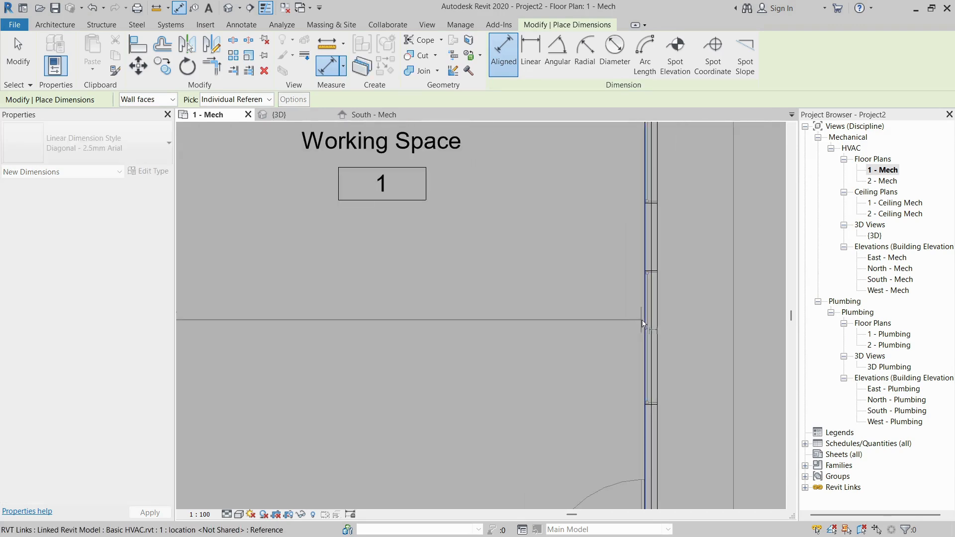
{"action": "left_click", "coordinate": [645, 321]}
{"action": "key", "text": "Escape"}
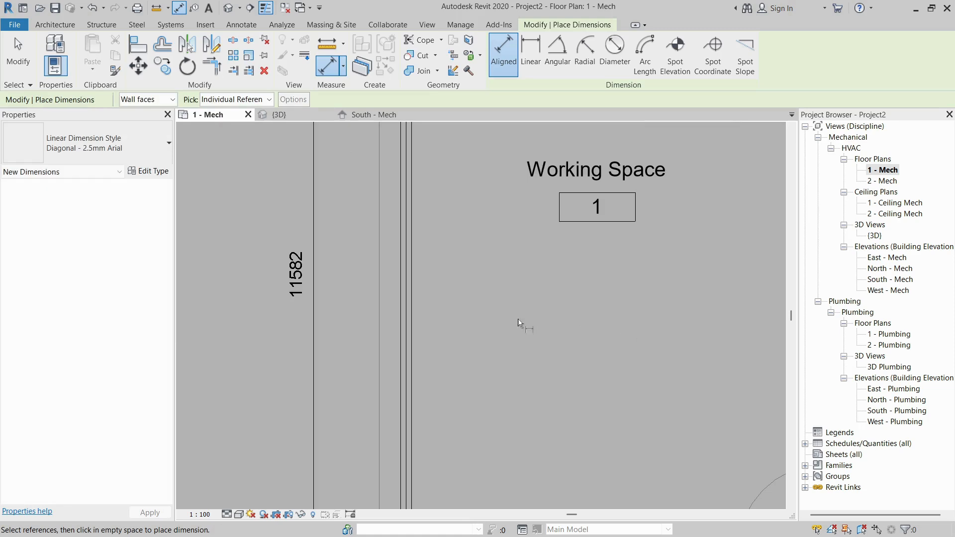
Dimension the Working Space's width between the inner faces of its left and right walls, placing the dimension below the building
{"action": "left_click", "coordinate": [412, 318]}
{"action": "middle_click_drag", "start_coordinate": [752, 333], "coordinate": [568, 328]}
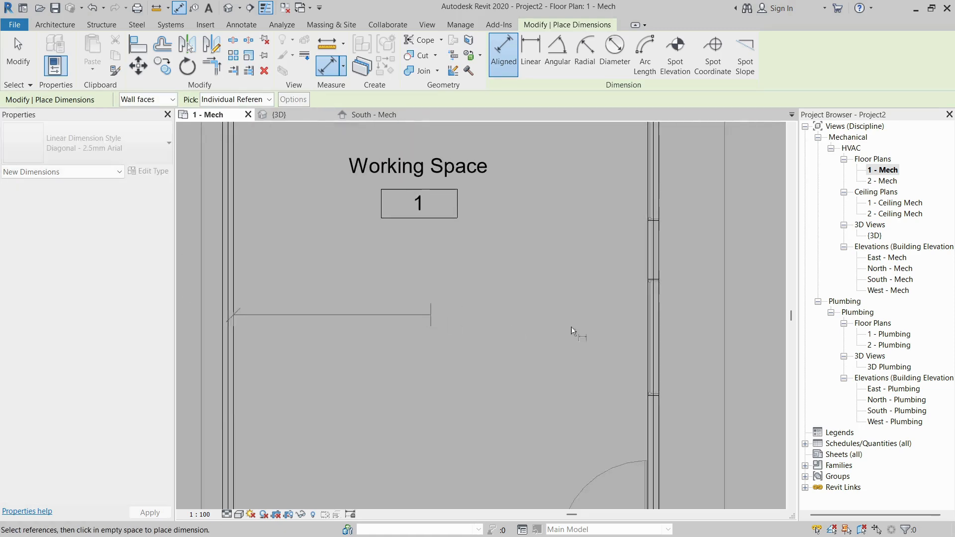
{"action": "scroll", "coordinate": [637, 323], "scroll_direction": "up", "scroll_amount": 2}
{"action": "left_click", "coordinate": [641, 325]}
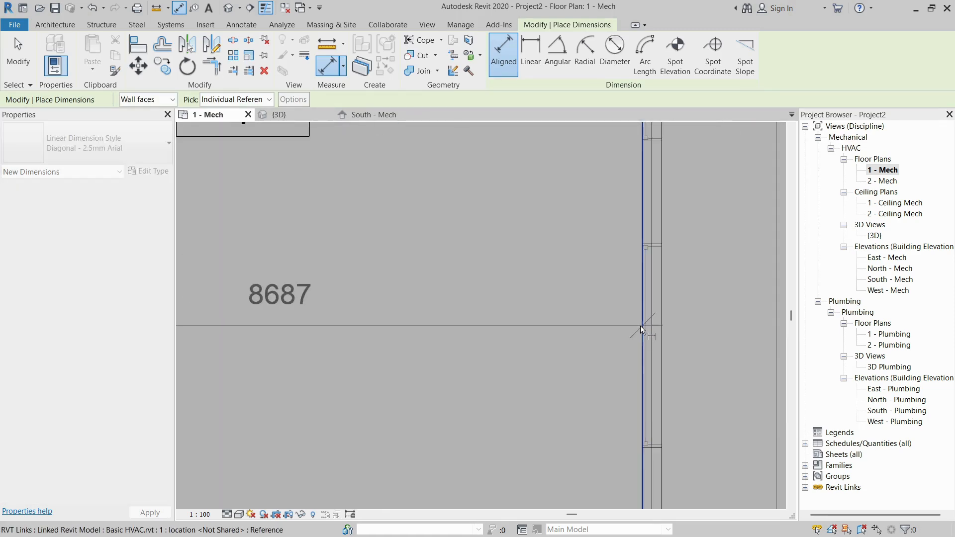
{"action": "scroll", "coordinate": [640, 323], "scroll_direction": "down", "scroll_amount": 4}
{"action": "left_click", "coordinate": [511, 291]}
{"action": "left_click", "coordinate": [503, 412]}
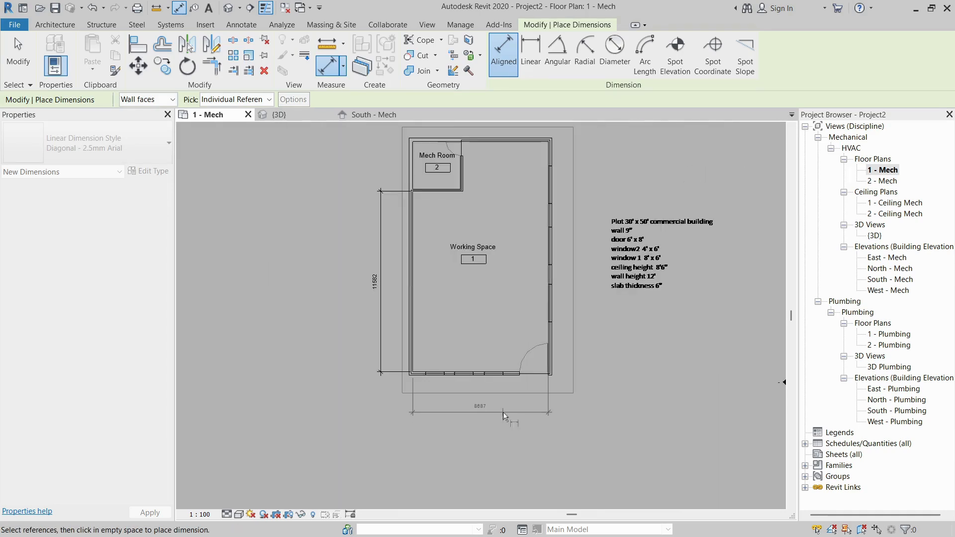
{"action": "key", "text": "Escape"}
{"action": "key", "text": "Escape"}
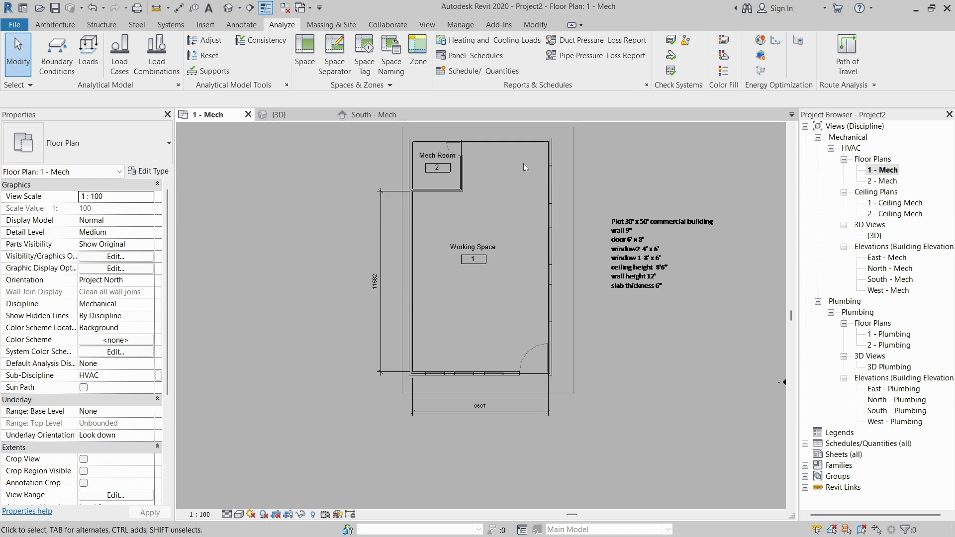
Switch to Calculator, divide the Working Space width of 8687 by 4, and return to the Revit floor plan
{"action": "scroll", "coordinate": [450, 214], "scroll_direction": "up", "scroll_amount": 1}
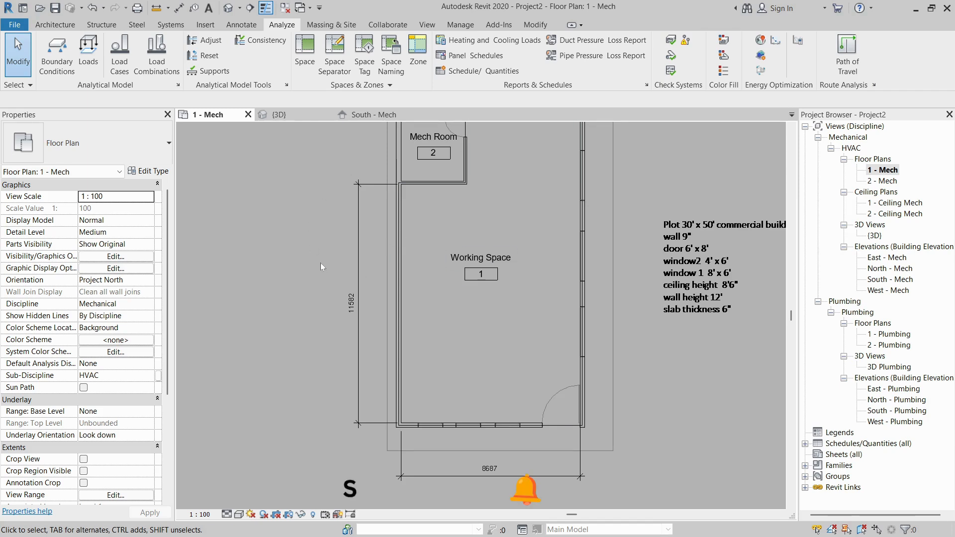
{"action": "key", "text": "super"}
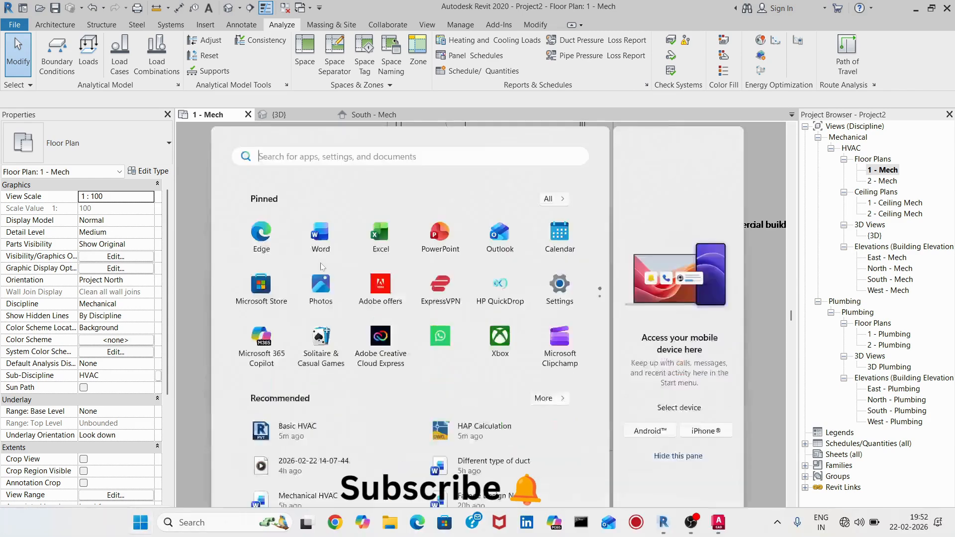
{"action": "type", "text": "cal"}
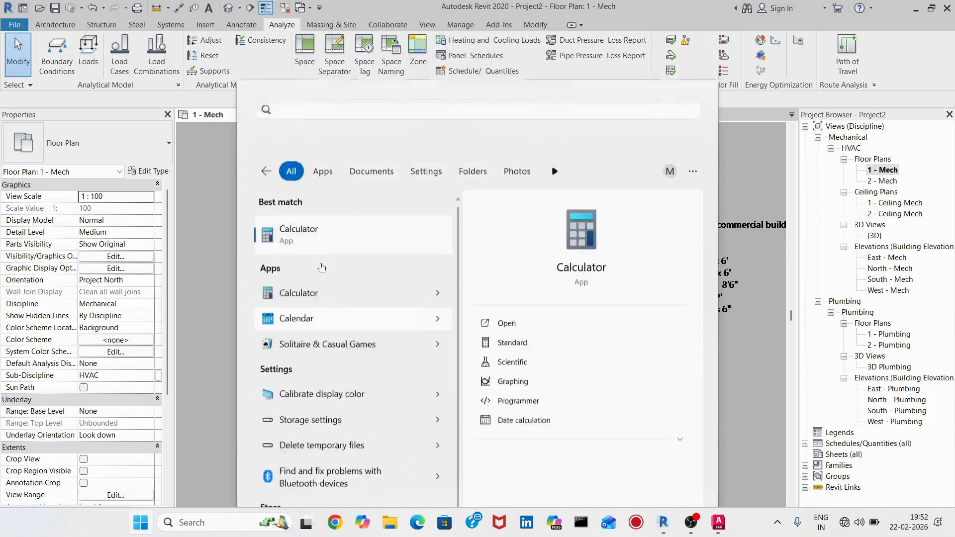
{"action": "left_click", "coordinate": [319, 242]}
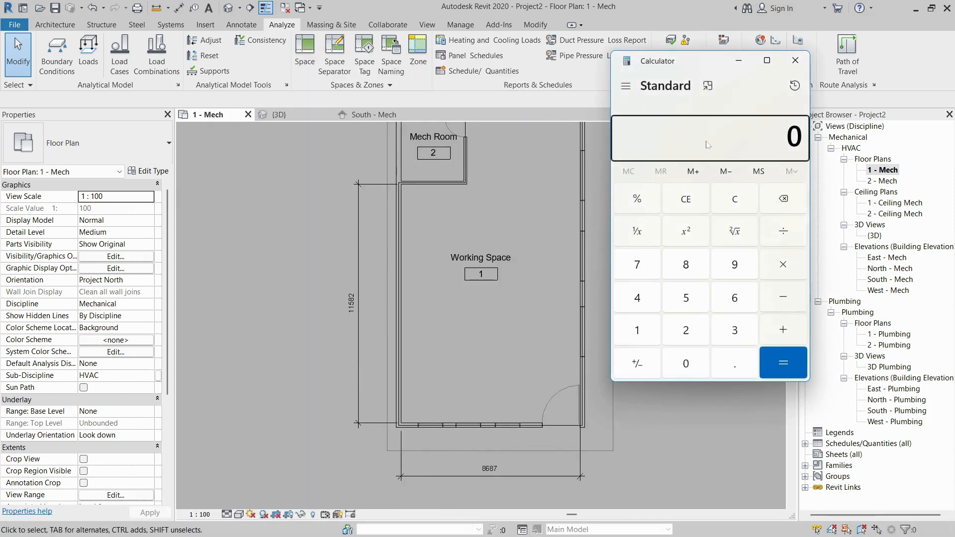
{"action": "scroll", "coordinate": [495, 485], "scroll_direction": "up", "scroll_amount": 3}
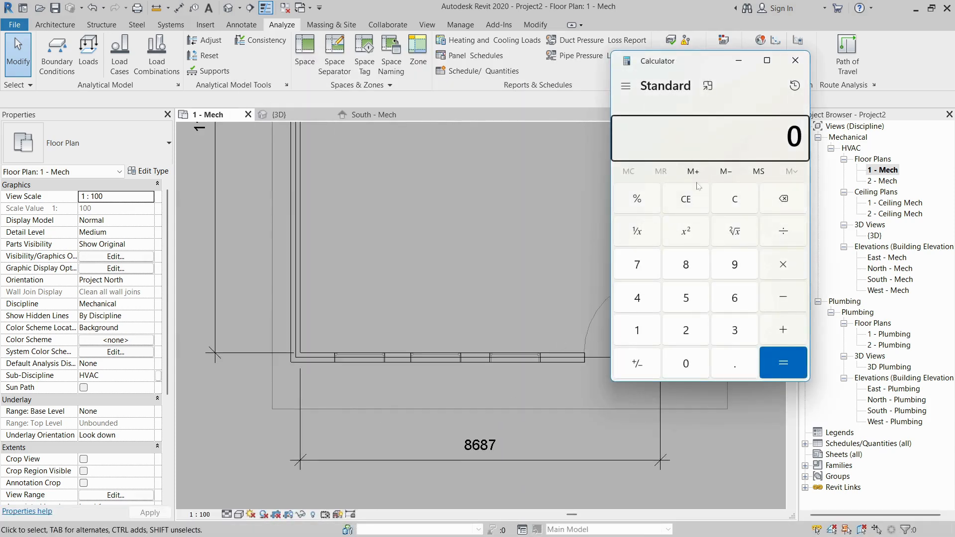
{"action": "type", "text": "86"}
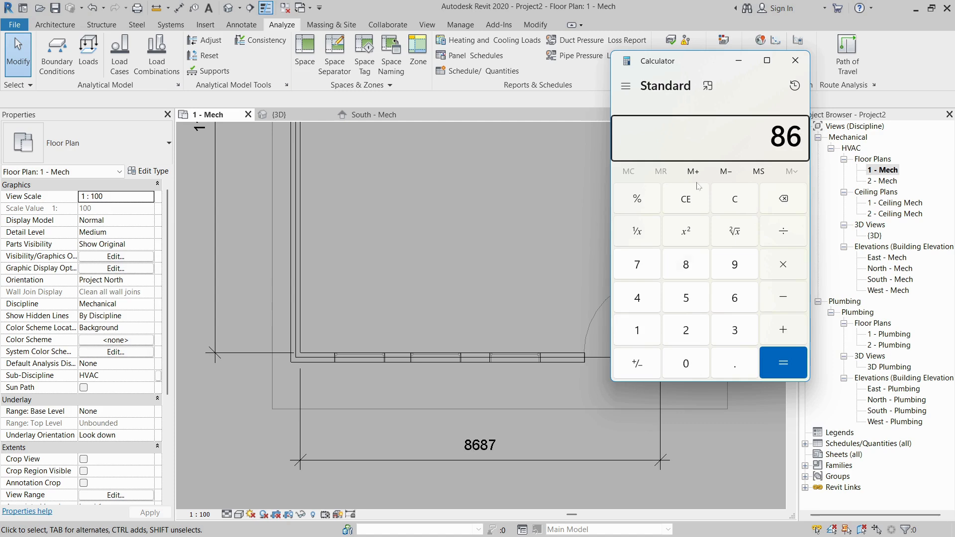
{"action": "type", "text": "87 ÷ "}
{"action": "type", "text": "4"}
{"action": "key", "text": "Return"}
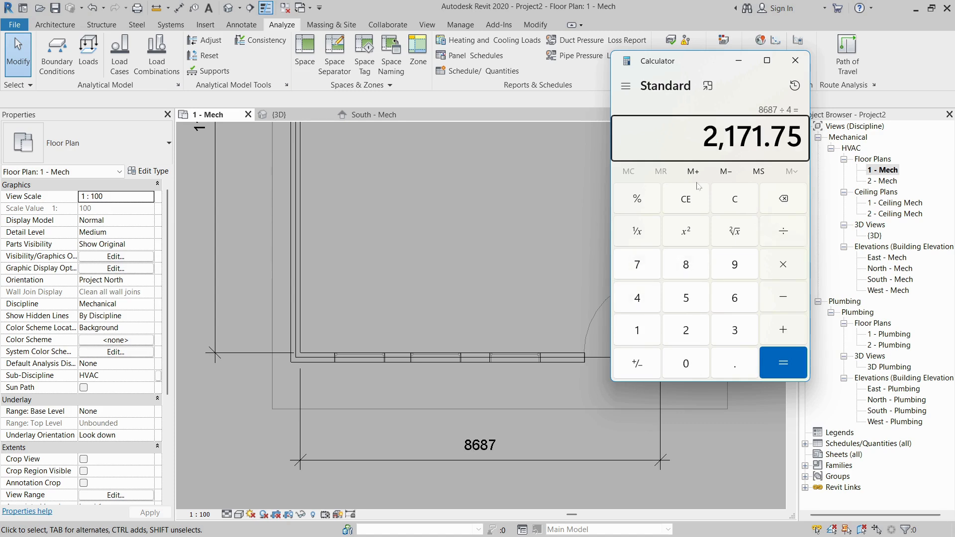
{"action": "left_click_drag", "start_coordinate": [704, 137], "coordinate": [764, 136]}
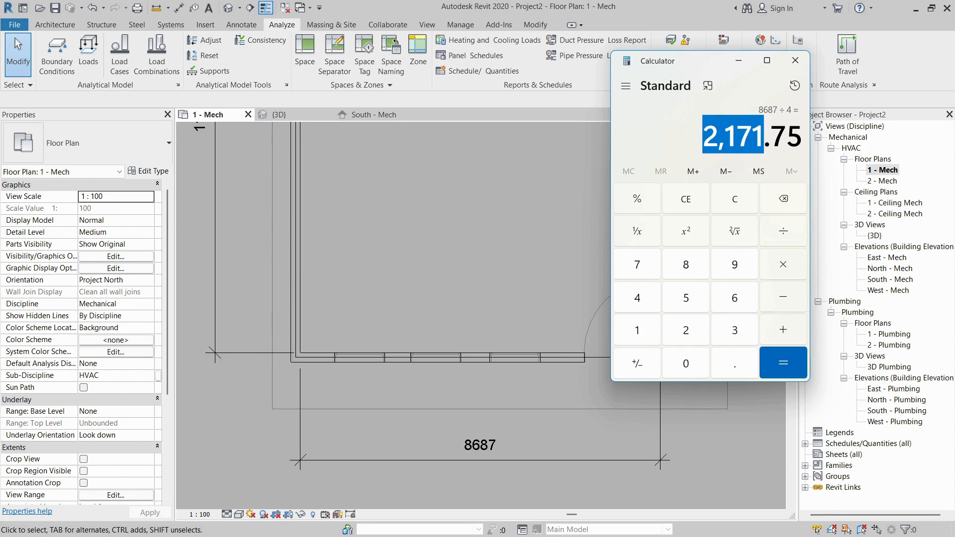
{"action": "left_click", "coordinate": [684, 154]}
{"action": "left_click", "coordinate": [449, 239]}
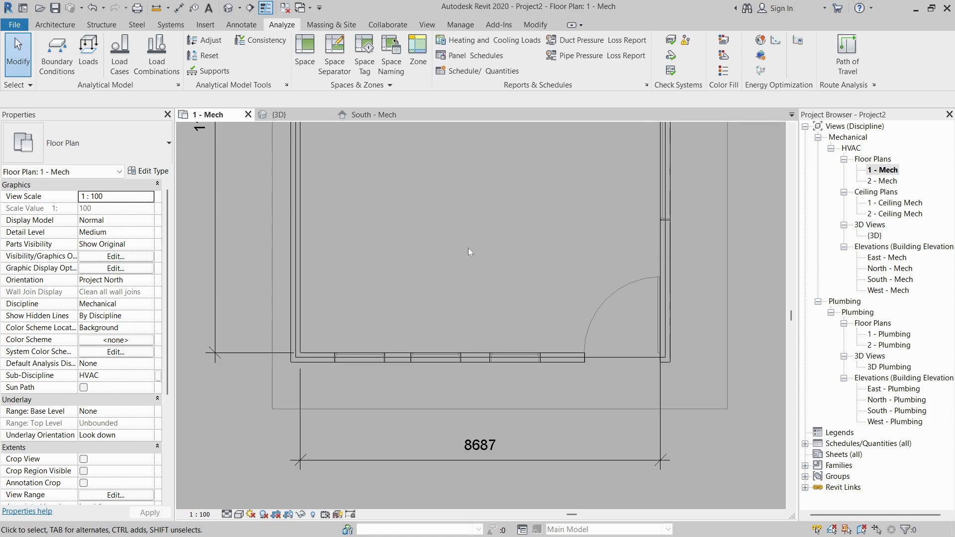
Draw a vertical detail line offset 2171 mm inward from the right wall's inner face, spanning the Working Space from bottom to top wall
{"action": "left_click", "coordinate": [242, 25]}
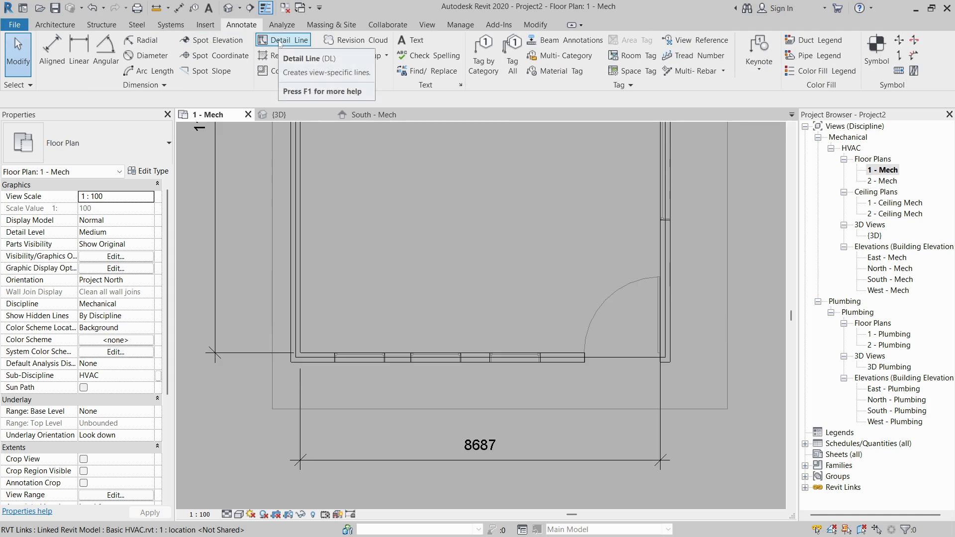
{"action": "left_click", "coordinate": [281, 41]}
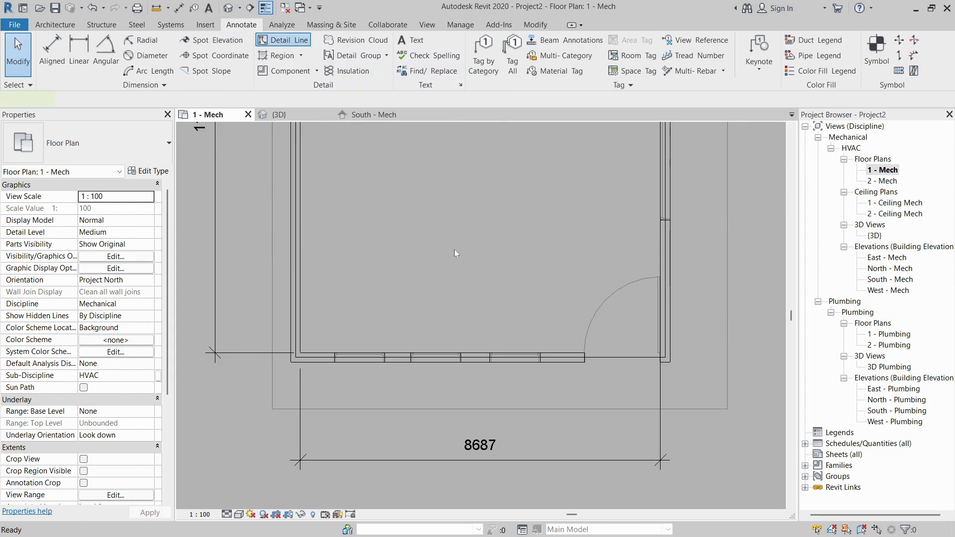
{"action": "middle_click_drag", "start_coordinate": [460, 285], "coordinate": [457, 343]}
{"action": "scroll", "coordinate": [501, 334], "scroll_direction": "down", "scroll_amount": 2}
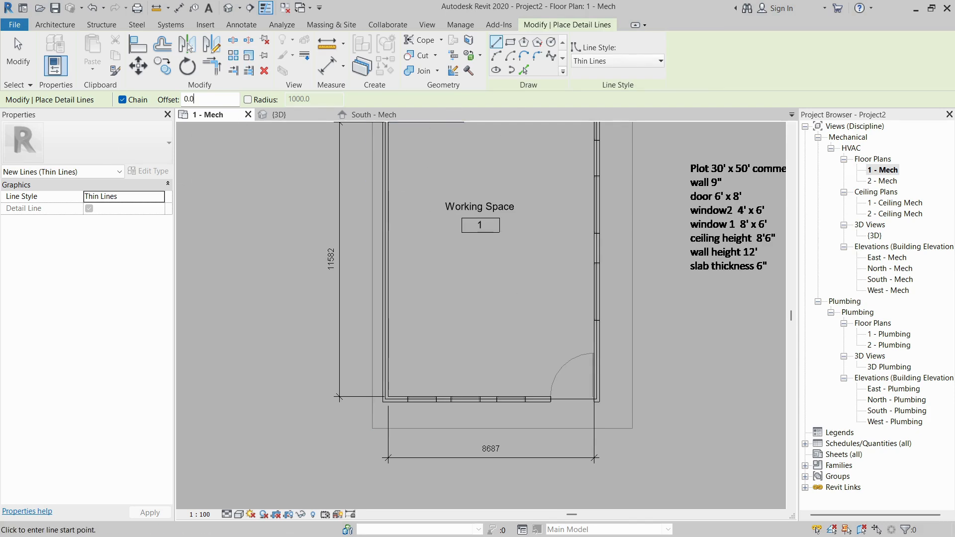
{"action": "left_click", "coordinate": [199, 99]}
{"action": "type", "text": "2171"}
{"action": "key", "text": "alt+Tab"}
{"action": "key", "text": "alt+Tab"}
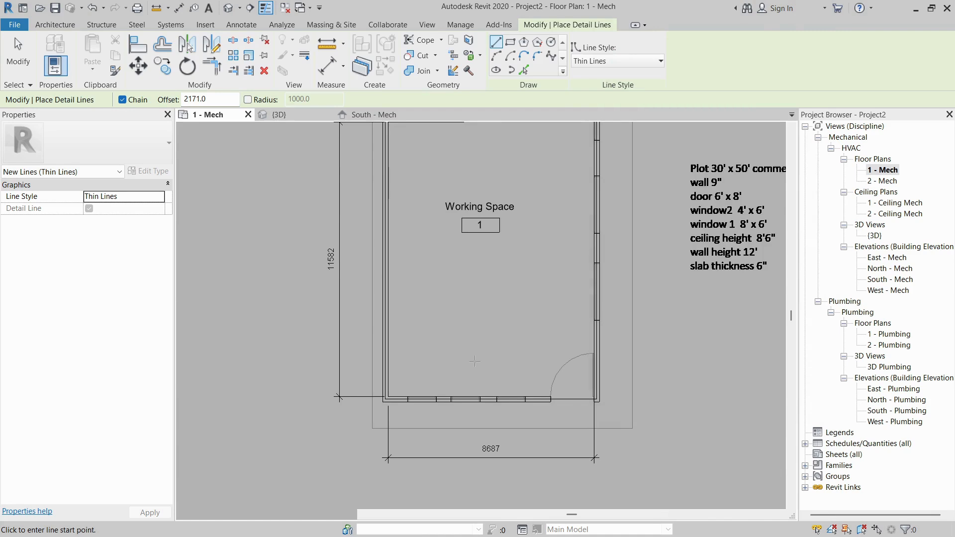
{"action": "scroll", "coordinate": [602, 383], "scroll_direction": "up", "scroll_amount": 5}
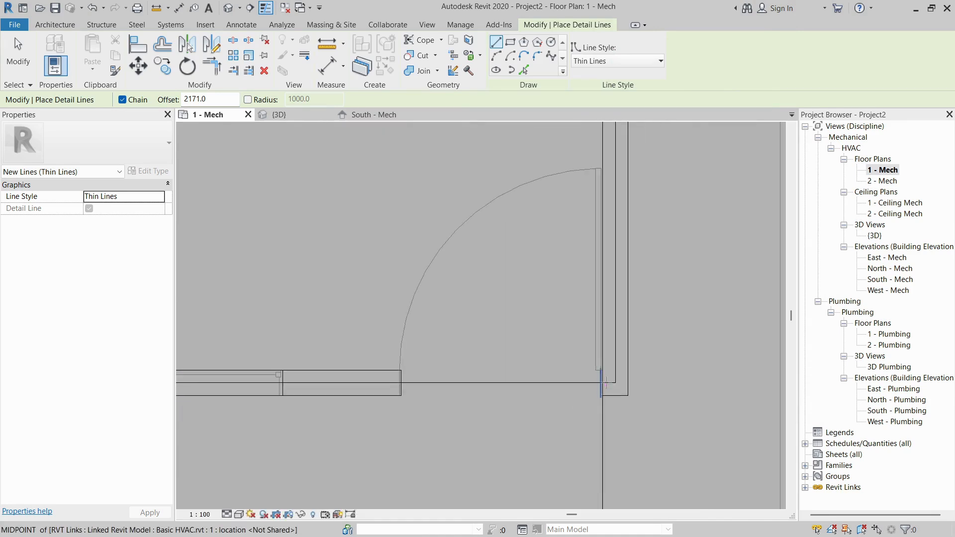
{"action": "scroll", "coordinate": [603, 384], "scroll_direction": "up", "scroll_amount": 1}
{"action": "scroll", "coordinate": [577, 429], "scroll_direction": "down", "scroll_amount": 4}
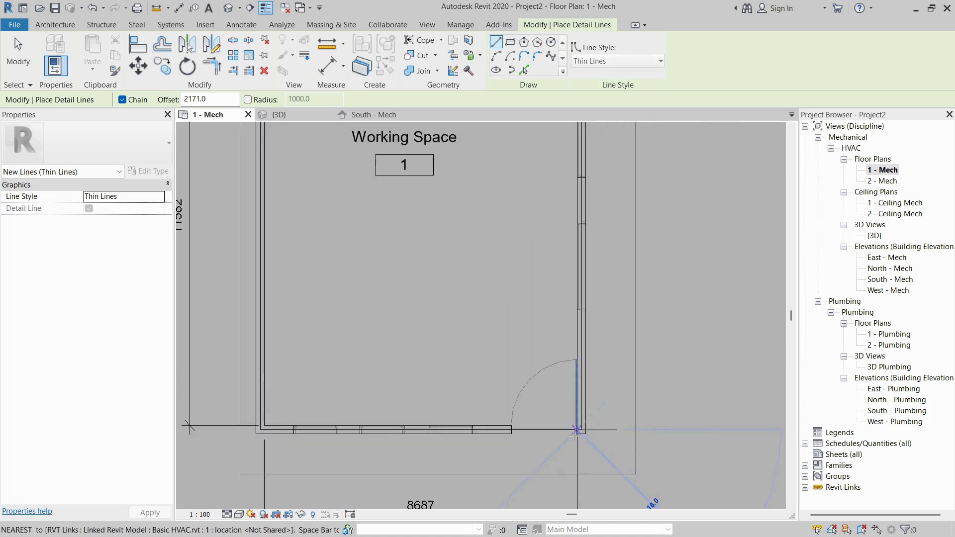
{"action": "left_click", "coordinate": [577, 429]}
{"action": "scroll", "coordinate": [577, 429], "scroll_direction": "down", "scroll_amount": 5}
{"action": "scroll", "coordinate": [587, 217], "scroll_direction": "up", "scroll_amount": 6}
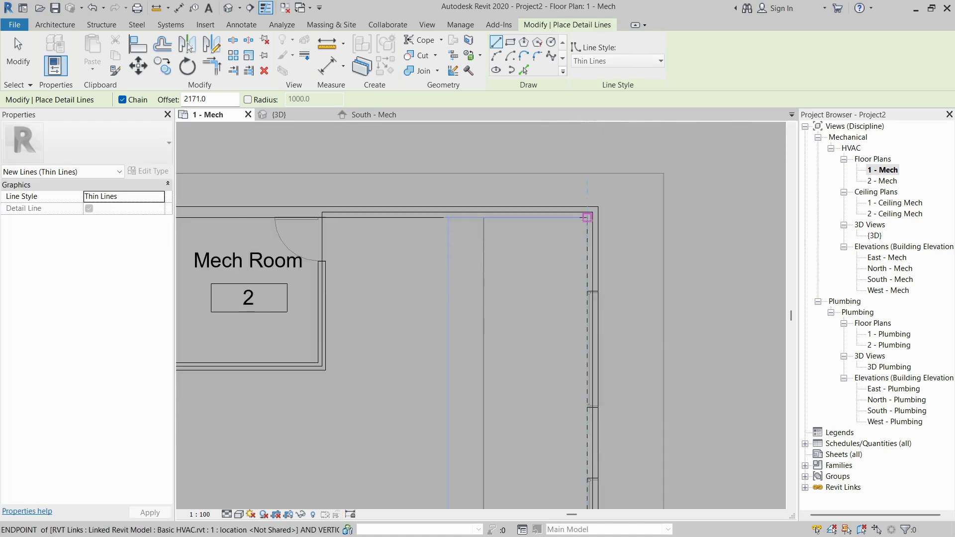
{"action": "left_click", "coordinate": [587, 217]}
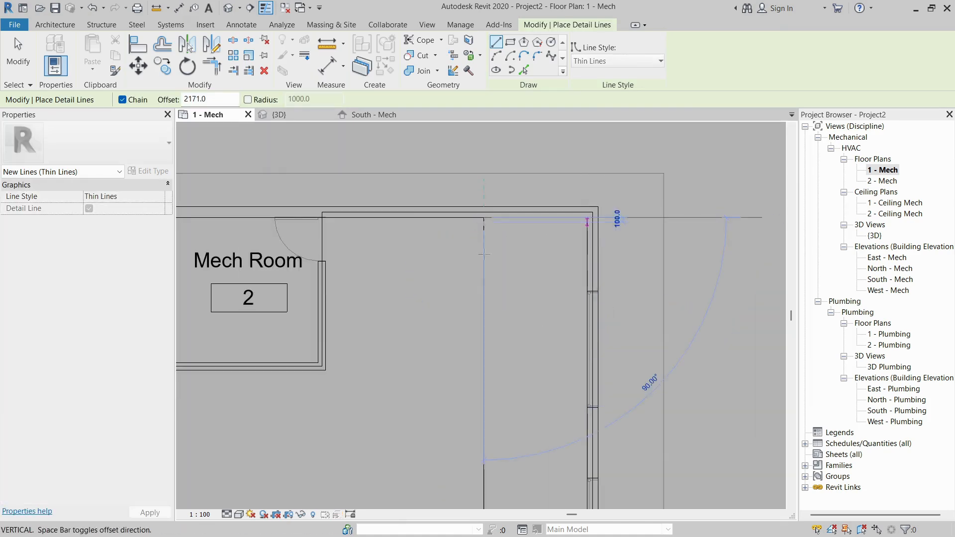
Draw a second vertical detail line offset 2171 mm to the left of the first, reaching the bottom wall
{"action": "middle_click_drag", "start_coordinate": [379, 413], "coordinate": [380, 254]}
{"action": "scroll", "coordinate": [488, 252], "scroll_direction": "down", "scroll_amount": 3}
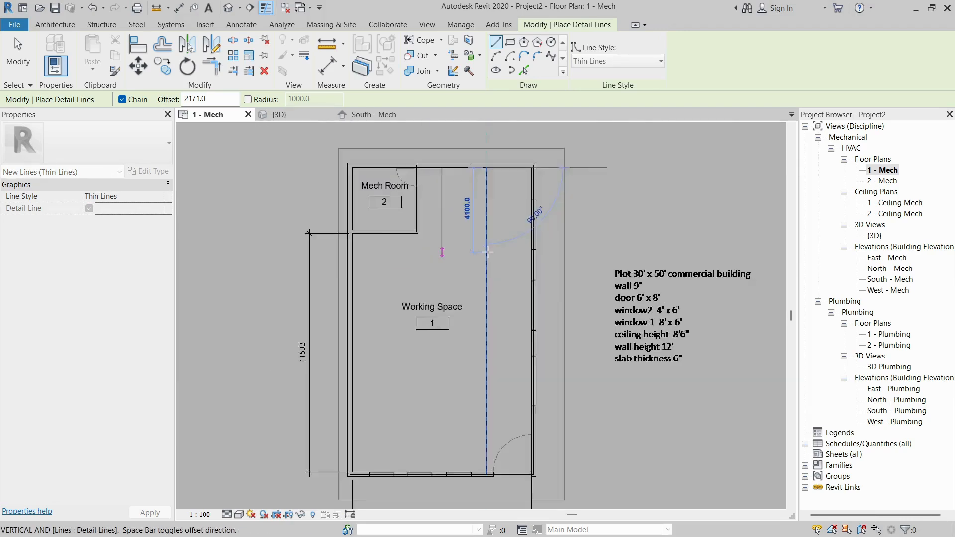
{"action": "scroll", "coordinate": [488, 252], "scroll_direction": "down", "scroll_amount": 3}
{"action": "scroll", "coordinate": [492, 380], "scroll_direction": "up", "scroll_amount": 3}
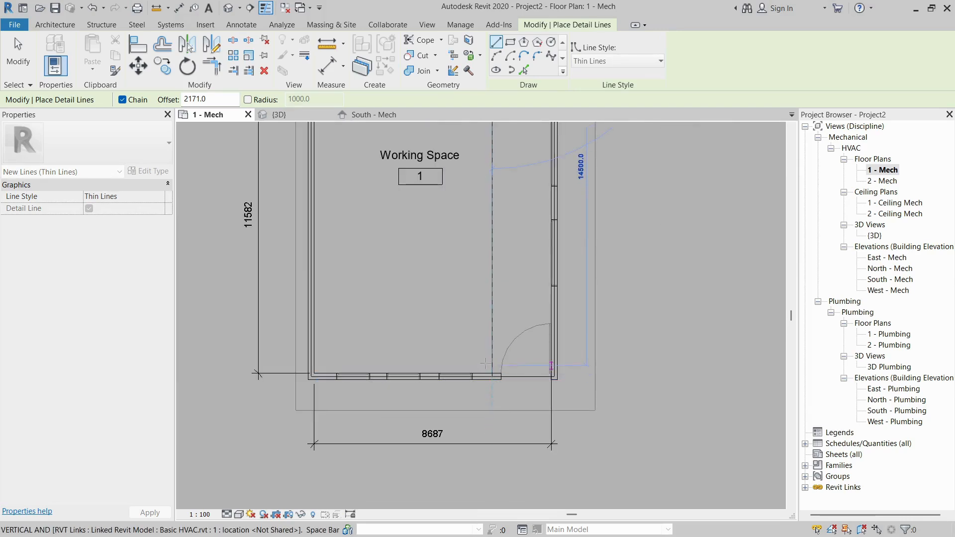
{"action": "left_click", "coordinate": [488, 366]}
Draw a third vertical detail line offset 2171 mm left of the second, about 12900 mm long from the bottom wall into the Mech Room
{"action": "scroll", "coordinate": [489, 367], "scroll_direction": "up", "scroll_amount": 2}
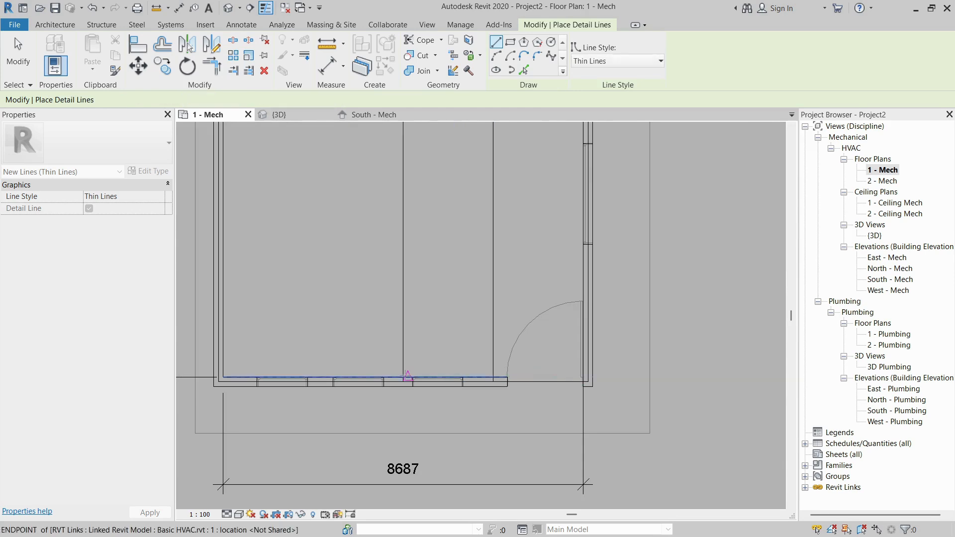
{"action": "left_click", "coordinate": [408, 376]}
{"action": "scroll", "coordinate": [397, 282], "scroll_direction": "down", "scroll_amount": 2}
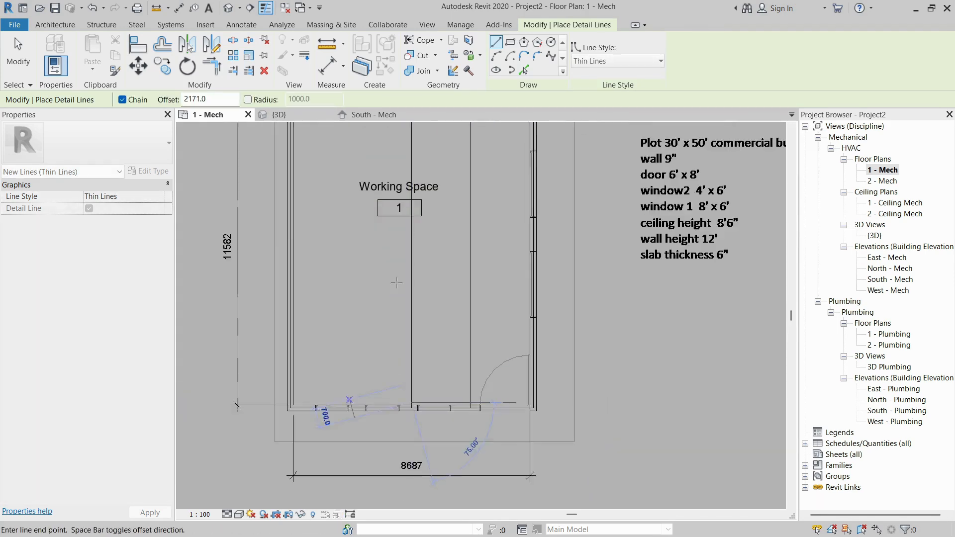
{"action": "middle_click_drag", "start_coordinate": [404, 261], "coordinate": [407, 351]}
{"action": "middle_click_drag", "start_coordinate": [409, 155], "coordinate": [410, 231]}
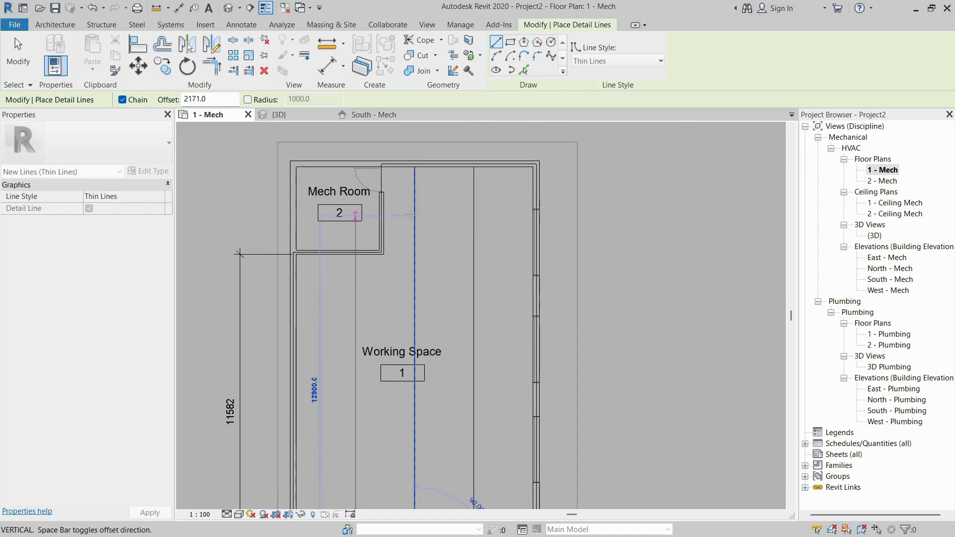
{"action": "key", "text": "Escape"}
{"action": "key", "text": "Escape"}
Switch to Calculator, divide the Working Space length of 11582 by 4, and return to the Revit floor plan
{"action": "scroll", "coordinate": [411, 213], "scroll_direction": "down", "scroll_amount": 2}
{"action": "scroll", "coordinate": [377, 354], "scroll_direction": "up", "scroll_amount": 1}
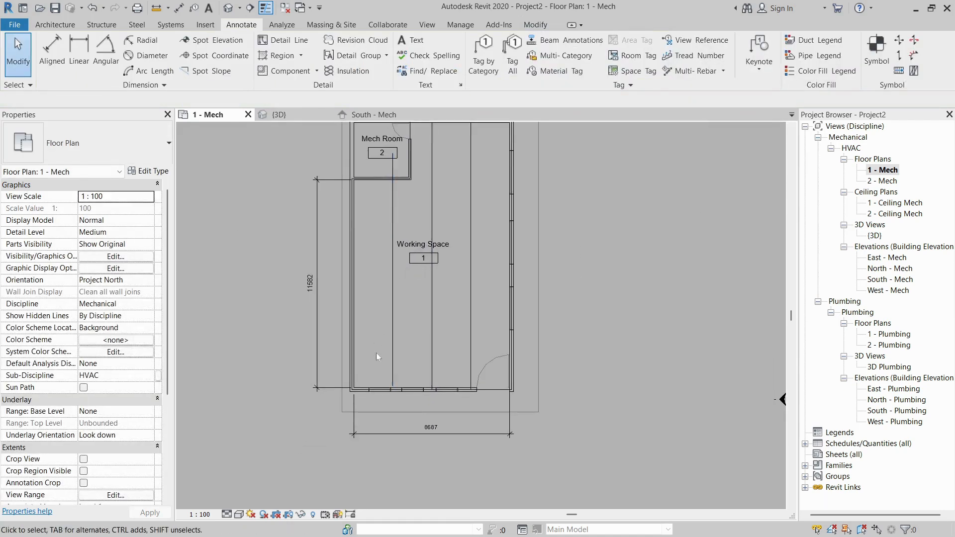
{"action": "scroll", "coordinate": [376, 353], "scroll_direction": "up", "scroll_amount": 1}
{"action": "key", "text": "alt+Tab"}
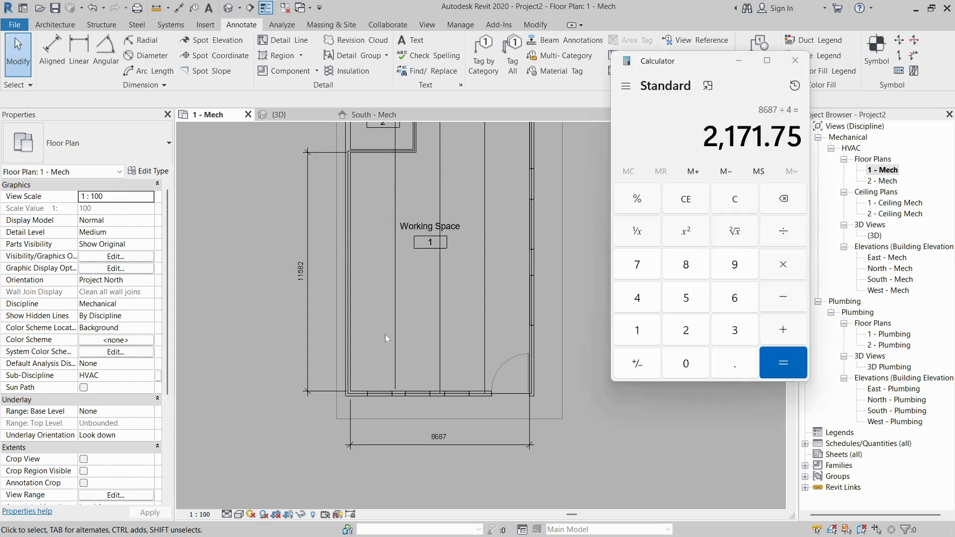
{"action": "scroll", "coordinate": [366, 250], "scroll_direction": "up", "scroll_amount": 5}
{"action": "type", "text": "1"}
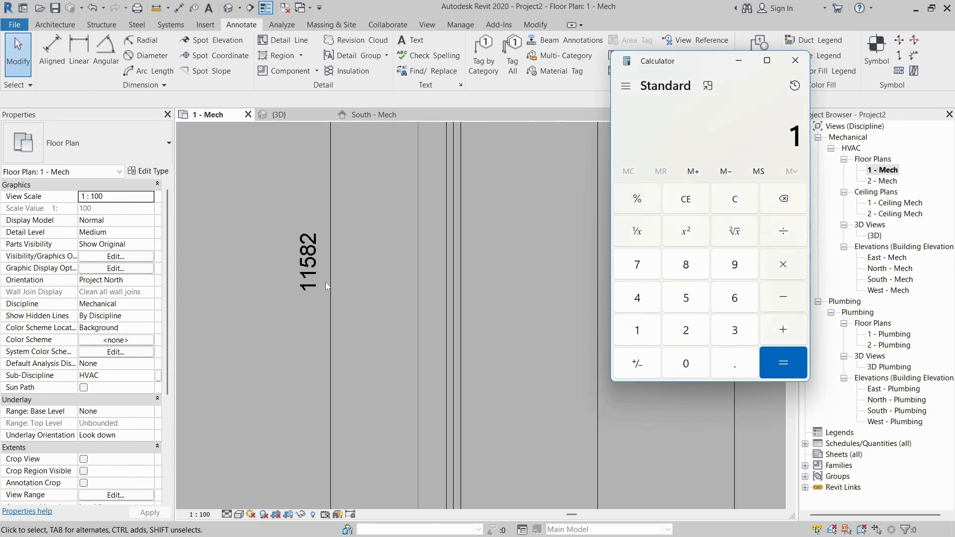
{"action": "type", "text": "158"}
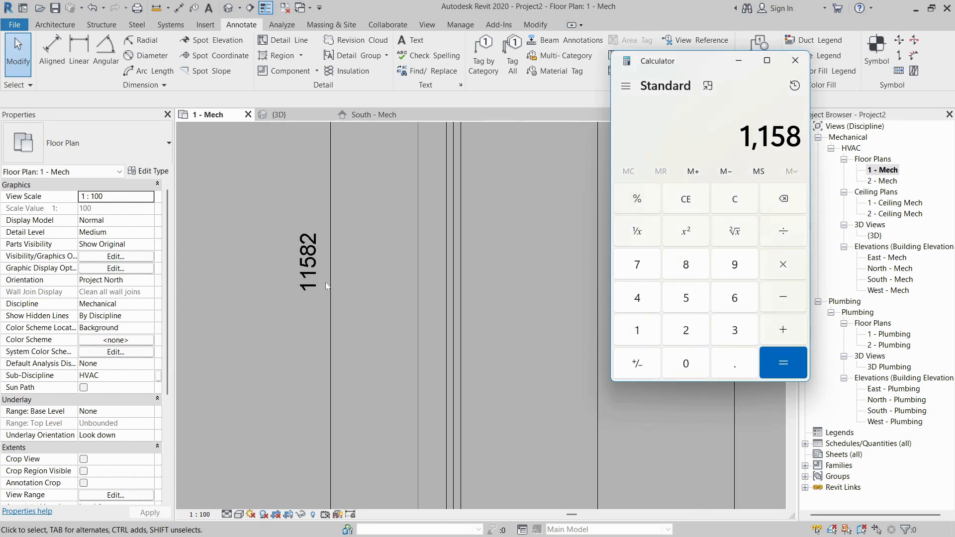
{"action": "type", "text": "2 ÷ 4"}
{"action": "key", "text": "Return"}
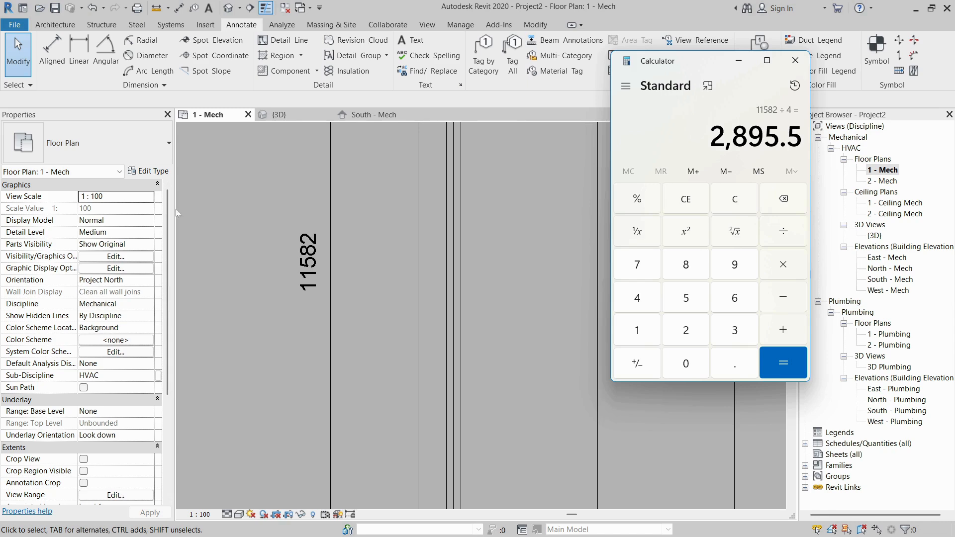
{"action": "left_click", "coordinate": [216, 208]}
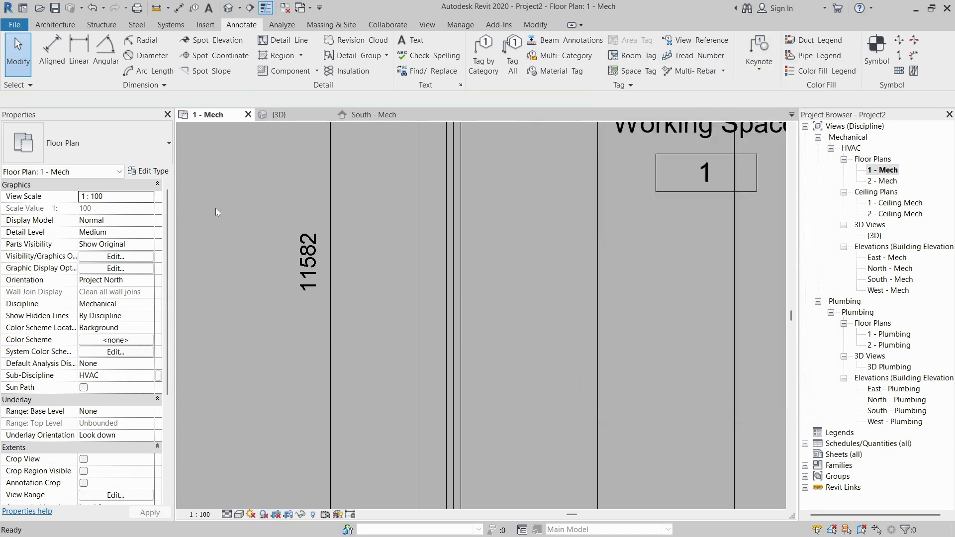
Draw a horizontal detail line offset 2895 mm above the bottom wall's inner face, running across the Working Space to the right wall
{"action": "key", "text": "d"}
{"action": "key", "text": "l"}
{"action": "type", "text": "2"}
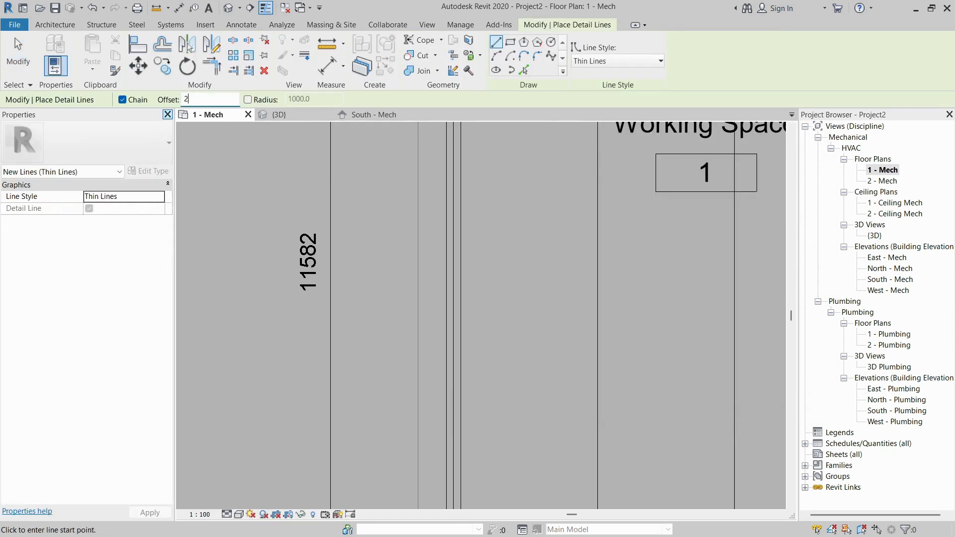
{"action": "type", "text": "895"}
{"action": "key", "text": "alt+Tab"}
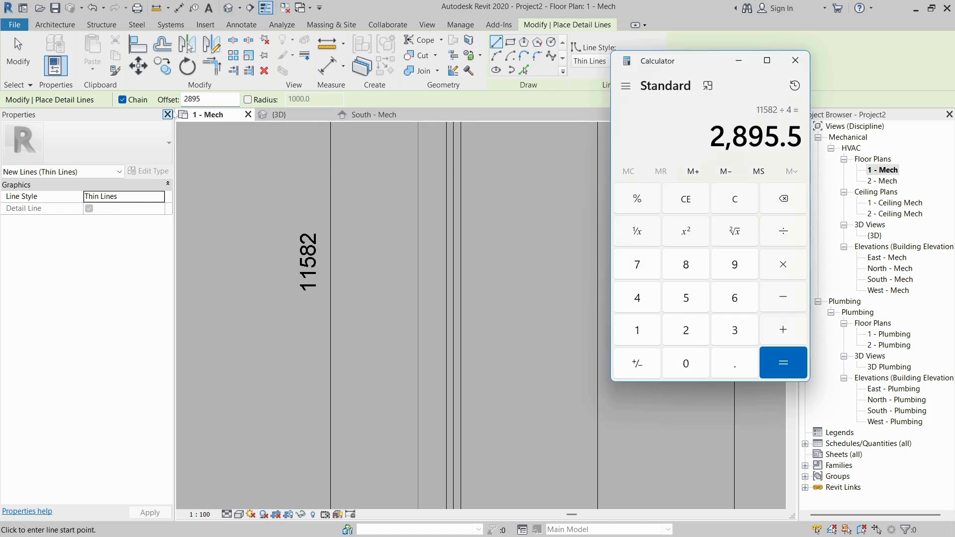
{"action": "left_click", "coordinate": [250, 217]}
{"action": "scroll", "coordinate": [329, 305], "scroll_direction": "down", "scroll_amount": 5}
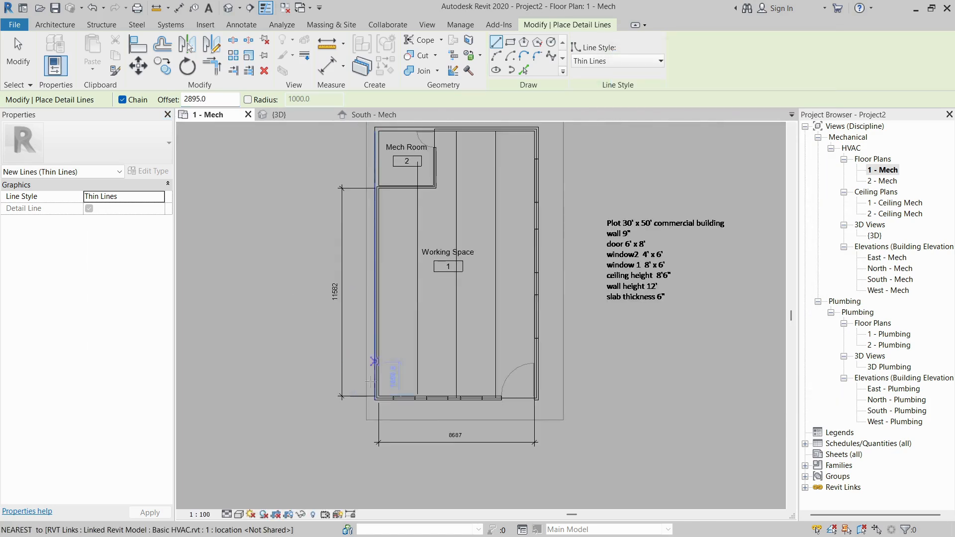
{"action": "scroll", "coordinate": [393, 414], "scroll_direction": "up", "scroll_amount": 3}
{"action": "scroll", "coordinate": [399, 414], "scroll_direction": "up", "scroll_amount": 3}
{"action": "left_click", "coordinate": [340, 360]}
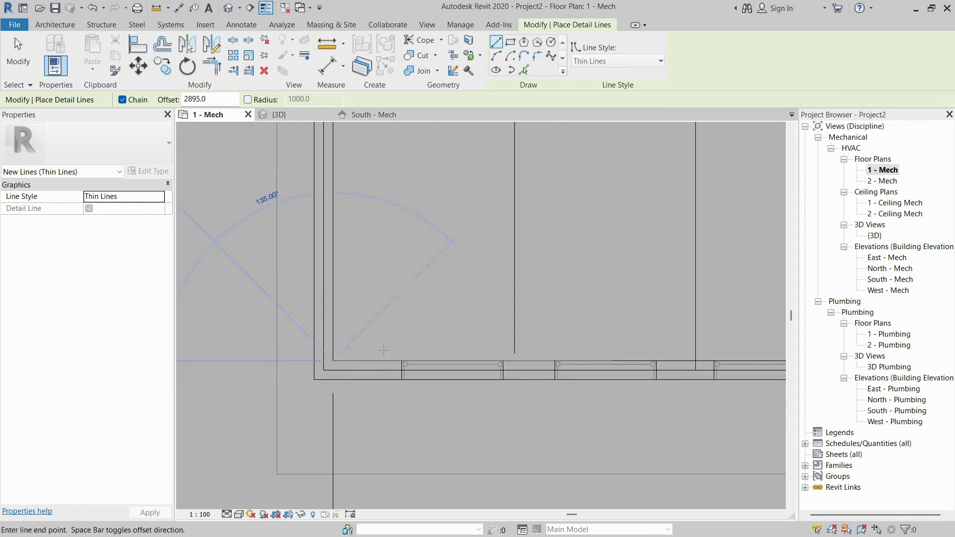
{"action": "scroll", "coordinate": [420, 297], "scroll_direction": "down", "scroll_amount": 3}
{"action": "scroll", "coordinate": [649, 300], "scroll_direction": "up", "scroll_amount": 5}
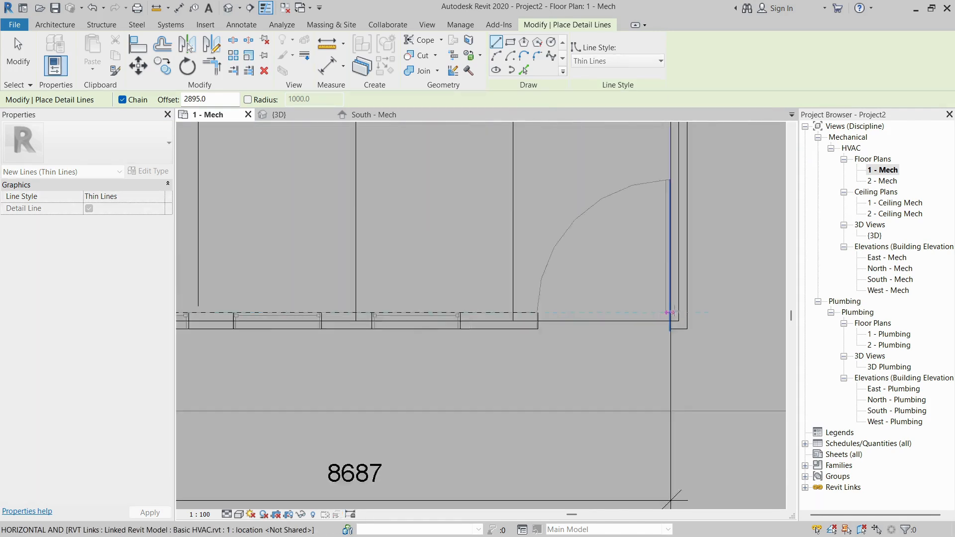
{"action": "scroll", "coordinate": [530, 368], "scroll_direction": "down", "scroll_amount": 4}
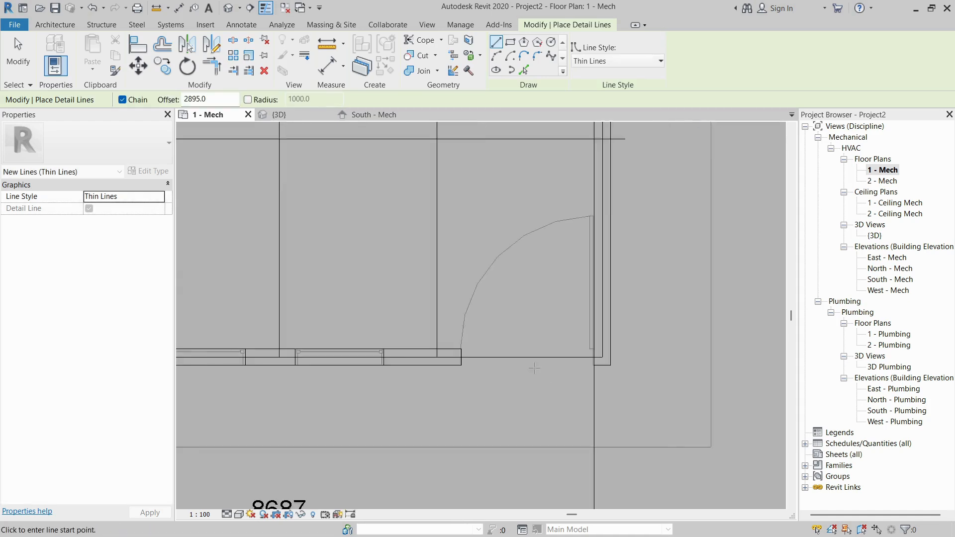
Draw a second horizontal detail line offset 2895 mm above the first, across the Working Space
{"action": "middle_click_drag", "start_coordinate": [303, 297], "coordinate": [443, 403]}
{"action": "left_click", "coordinate": [306, 335]}
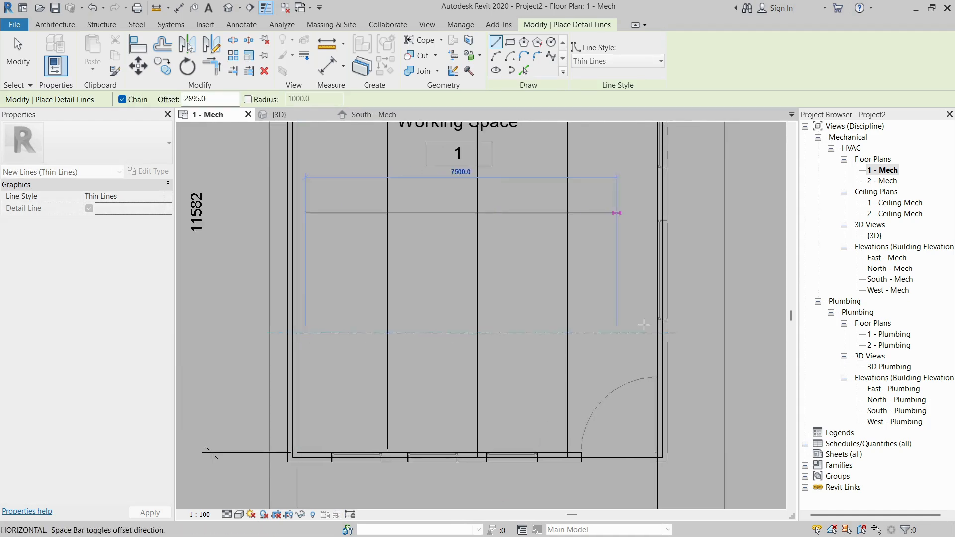
{"action": "left_click", "coordinate": [712, 333]}
{"action": "key", "text": "Escape"}
Draw a third horizontal detail line offset 2895 mm above the second, and end the Detail Line command
{"action": "left_click", "coordinate": [323, 213]}
{"action": "middle_click_drag", "start_coordinate": [387, 175], "coordinate": [393, 316]}
{"action": "scroll", "coordinate": [498, 278], "scroll_direction": "down", "scroll_amount": 4}
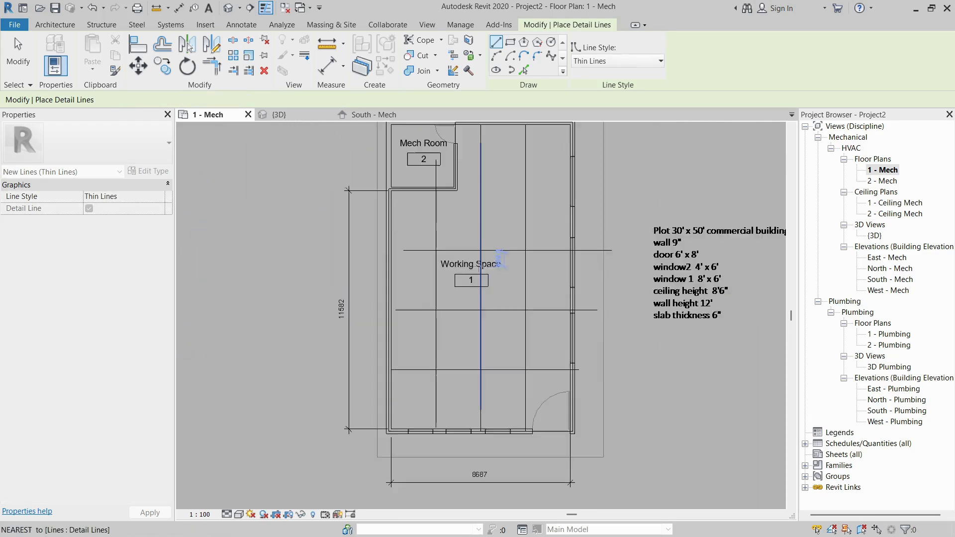
{"action": "key", "text": "Escape"}
{"action": "key", "text": "Escape"}
Examine the detail-line grid and its intersections across the Working Space and beside the Mech Room
{"action": "scroll", "coordinate": [429, 253], "scroll_direction": "up", "scroll_amount": 3}
{"action": "scroll", "coordinate": [432, 234], "scroll_direction": "down", "scroll_amount": 3}
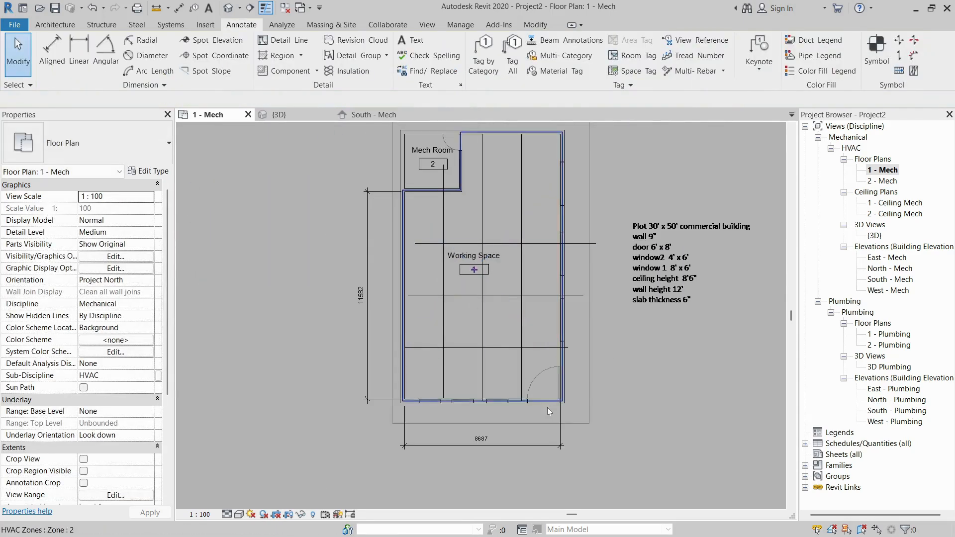
{"action": "scroll", "coordinate": [503, 344], "scroll_direction": "up", "scroll_amount": 3}
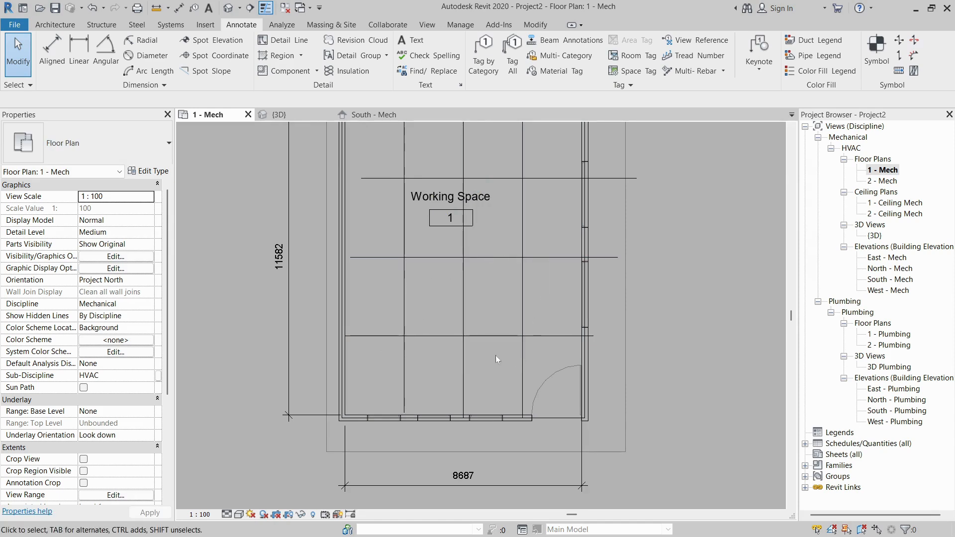
{"action": "middle_click_drag", "start_coordinate": [515, 181], "coordinate": [523, 380]}
{"action": "scroll", "coordinate": [515, 269], "scroll_direction": "down", "scroll_amount": 1}
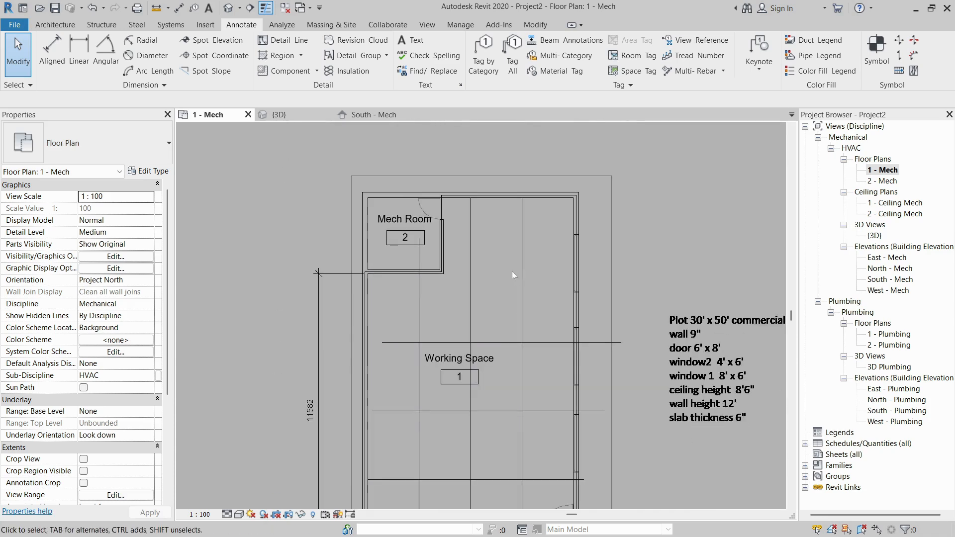
{"action": "middle_click_drag", "start_coordinate": [488, 312], "coordinate": [506, 188]}
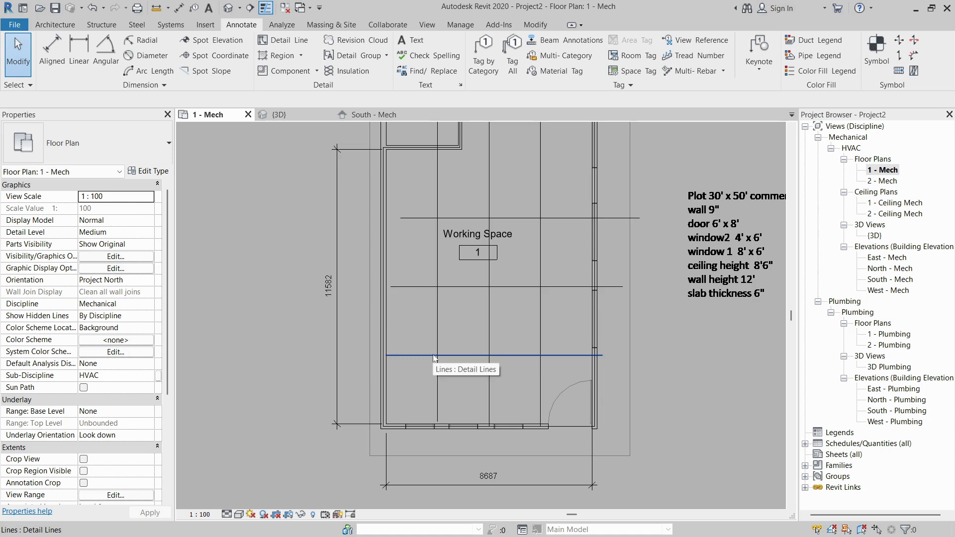
{"action": "middle_click_drag", "start_coordinate": [443, 222], "coordinate": [432, 329]}
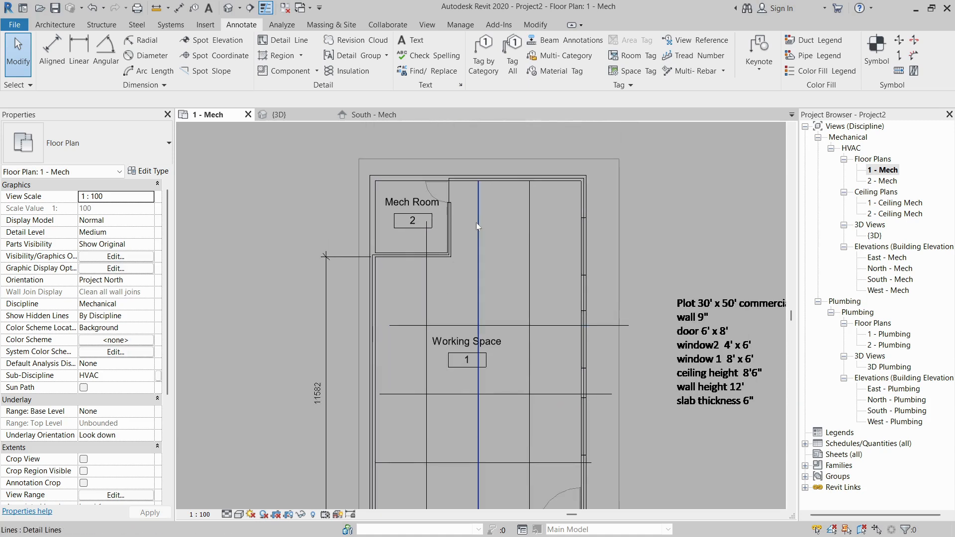
{"action": "scroll", "coordinate": [477, 222], "scroll_direction": "down", "scroll_amount": 2}
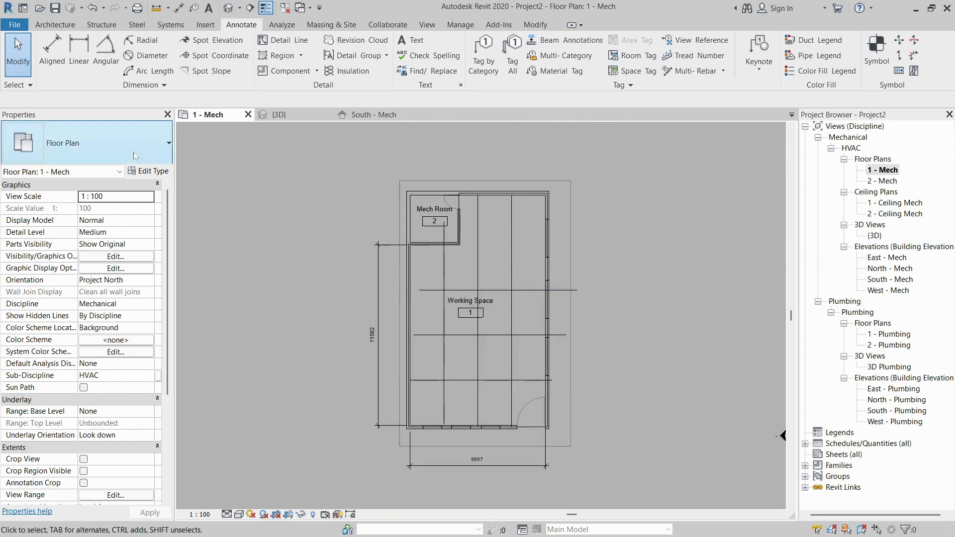
{"action": "scroll", "coordinate": [533, 234], "scroll_direction": "up", "scroll_amount": 1}
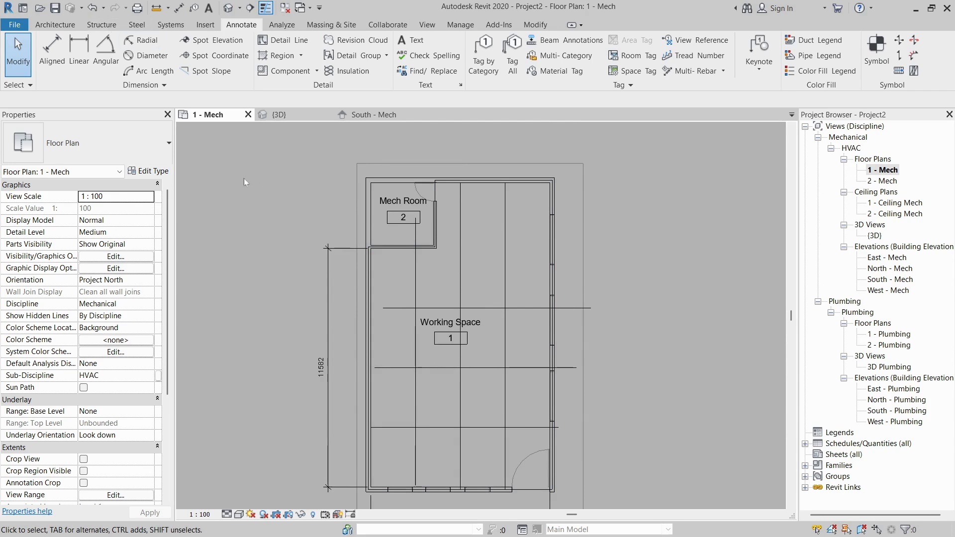
Start an M_Supply Diffuser 600 x 600 Face 300 x 300 air terminal with all four flow arrows off and elevation from level 8'6"
{"action": "left_click", "coordinate": [171, 25]}
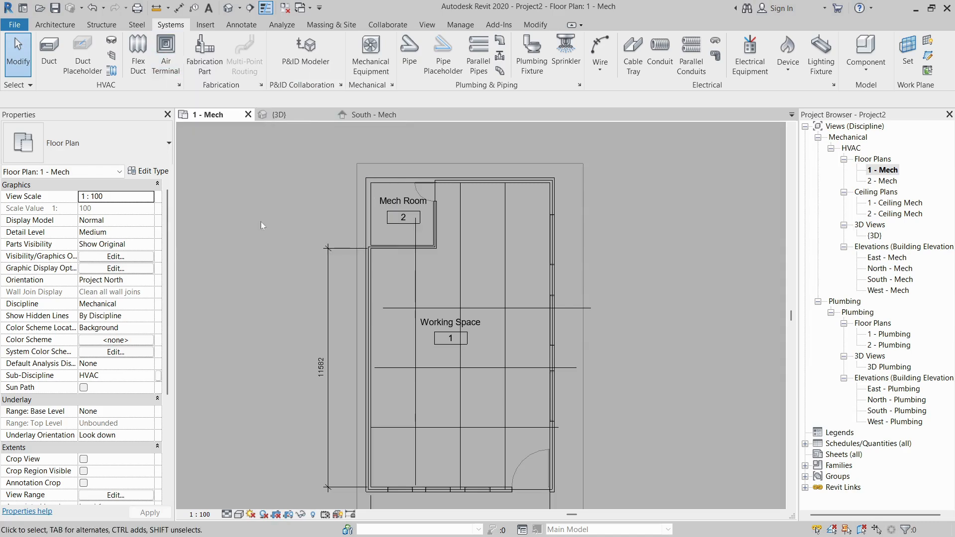
{"action": "key", "text": "a"}
{"action": "key", "text": "t"}
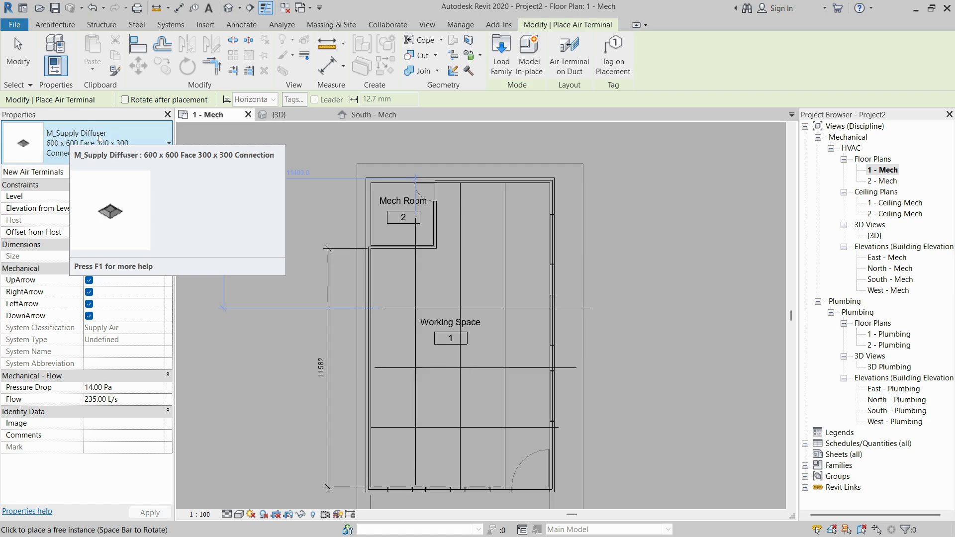
{"action": "left_click", "coordinate": [89, 280]}
{"action": "left_click", "coordinate": [90, 292]}
{"action": "left_click", "coordinate": [89, 316]}
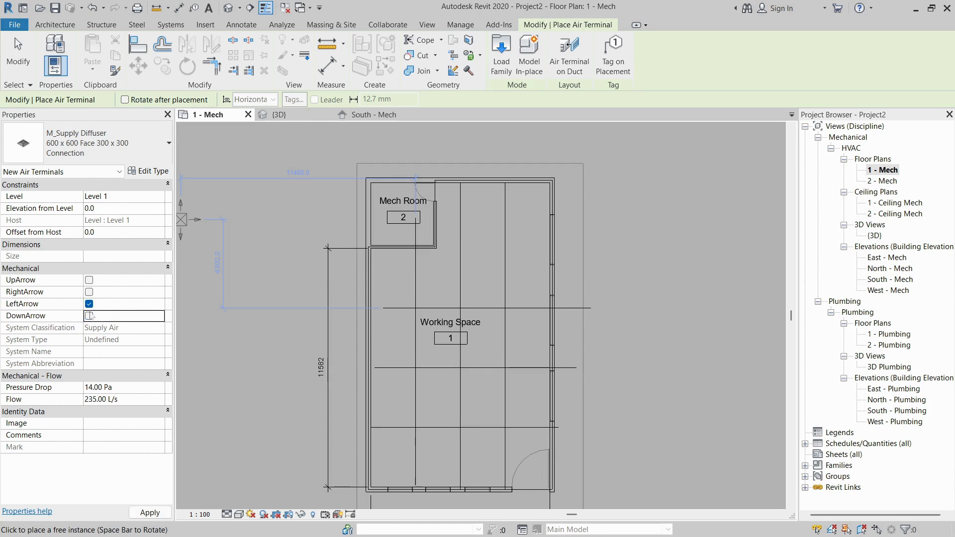
{"action": "left_click", "coordinate": [89, 305]}
{"action": "left_click", "coordinate": [116, 209]}
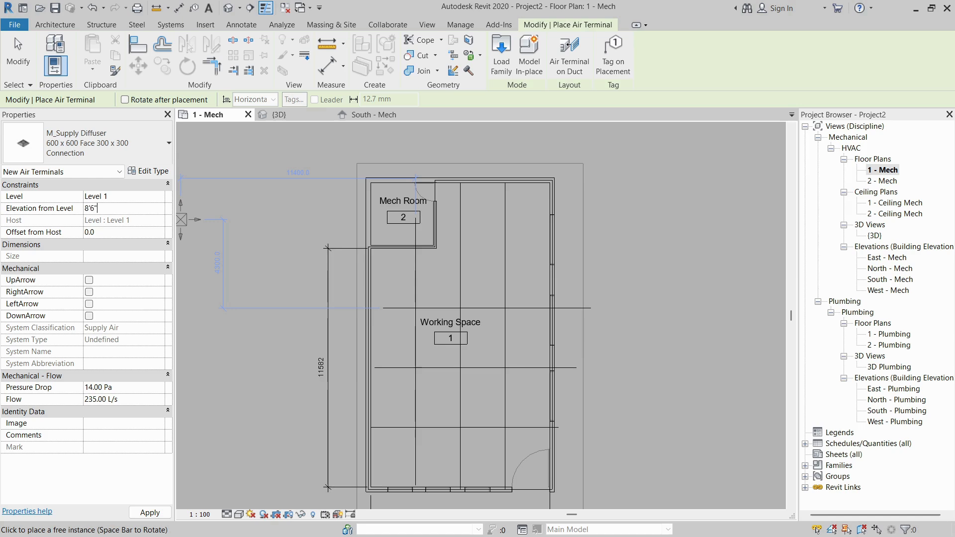
{"action": "key", "text": "Return"}
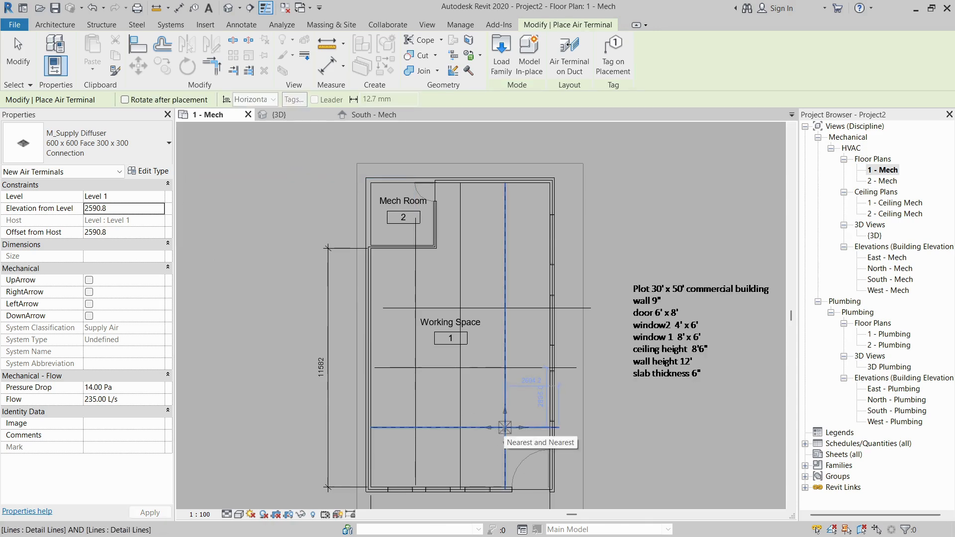
Place four supply diffusers: three staggered on the Working Space grid intersections and one on the middle vertical line beside the Mech Room
{"action": "left_click", "coordinate": [505, 428]}
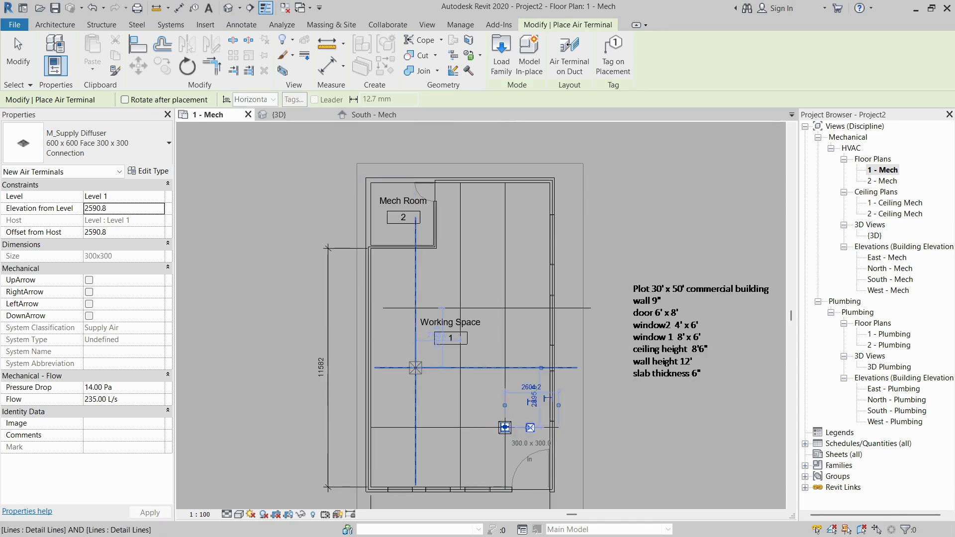
{"action": "left_click", "coordinate": [415, 368]}
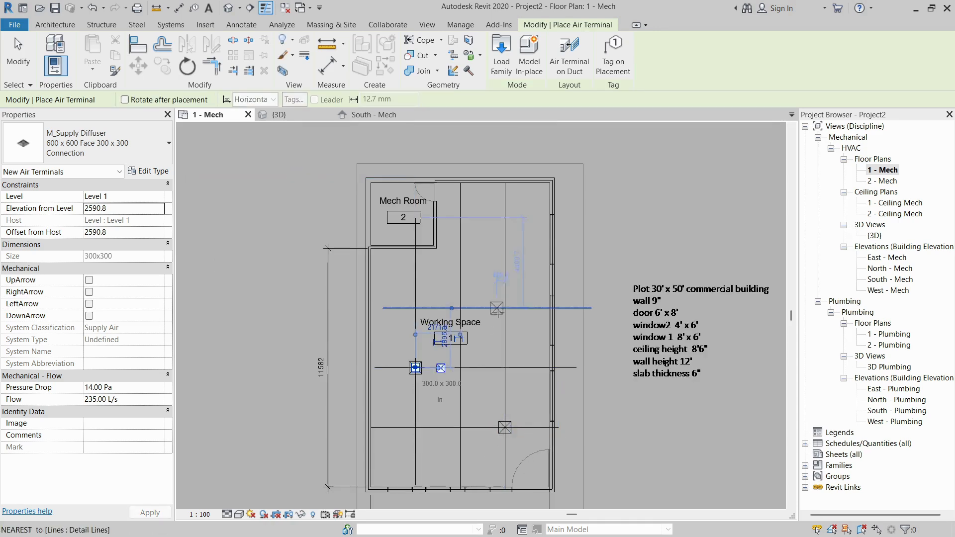
{"action": "left_click", "coordinate": [460, 222]}
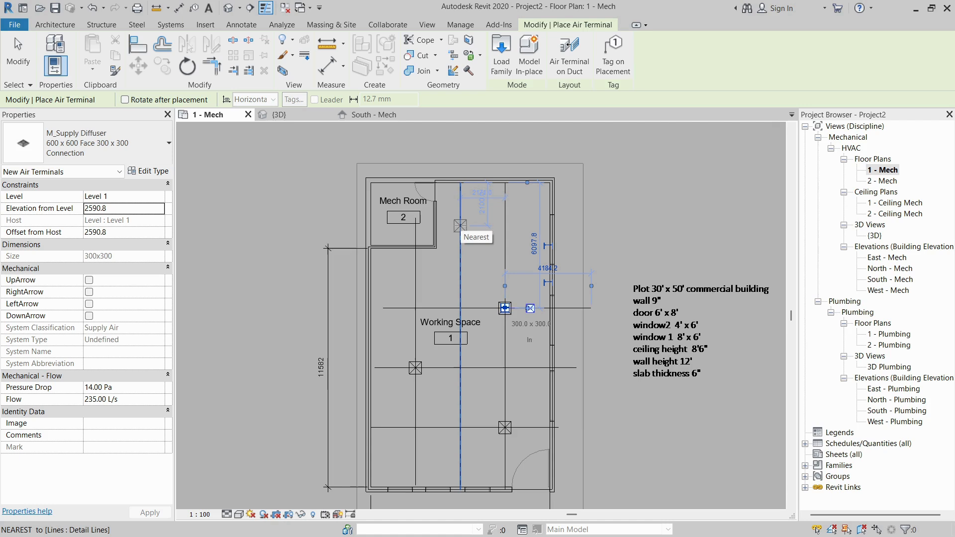
{"action": "left_click", "coordinate": [460, 227]}
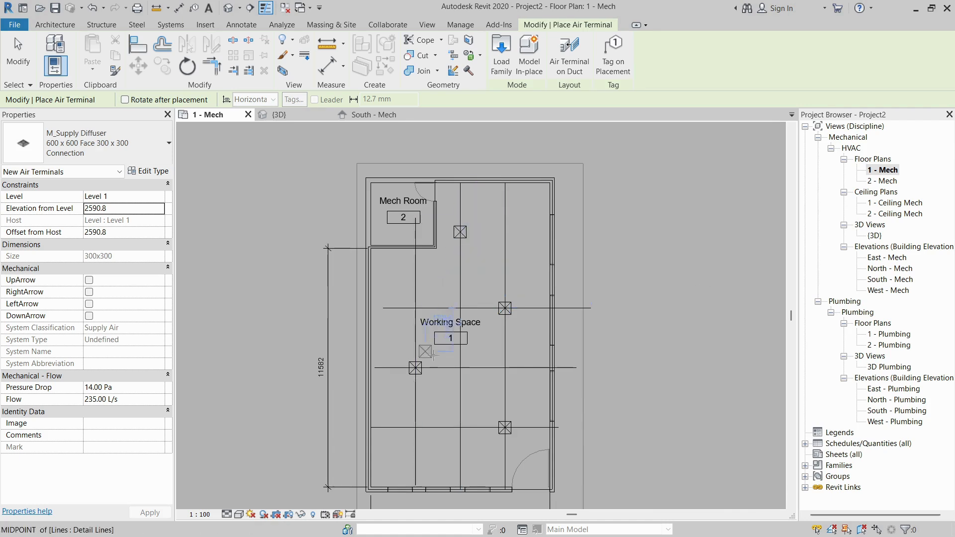
{"action": "key", "text": "Escape"}
{"action": "key", "text": "Escape"}
Restart air terminal placement with the M_Return Diffuser 600 x 600 Face 300 x 300 Connection type
{"action": "left_click", "coordinate": [166, 55]}
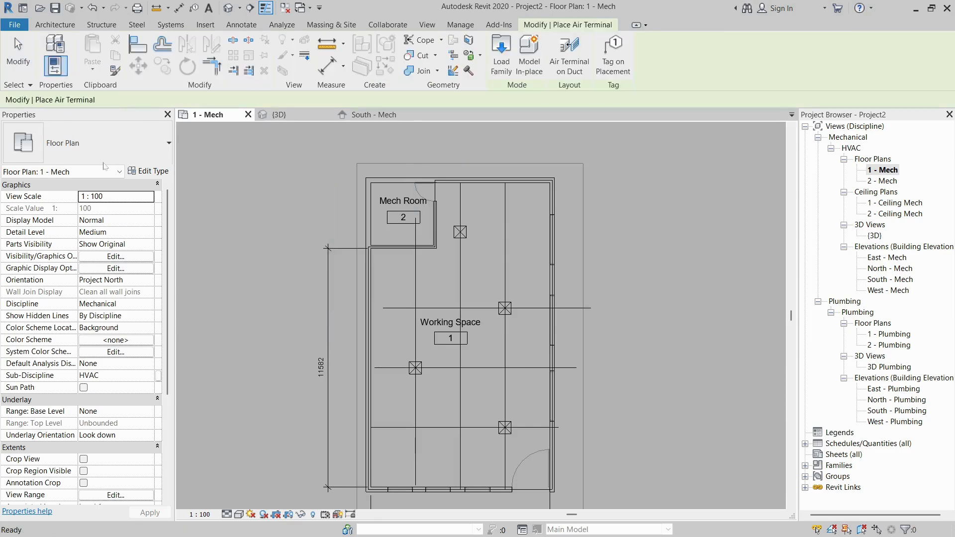
{"action": "left_click", "coordinate": [95, 145]}
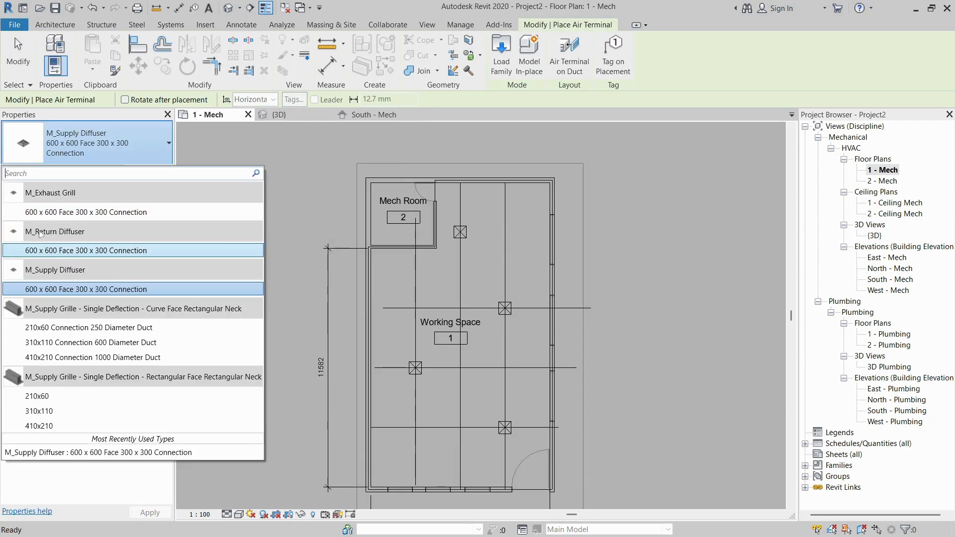
{"action": "left_click", "coordinate": [87, 148]}
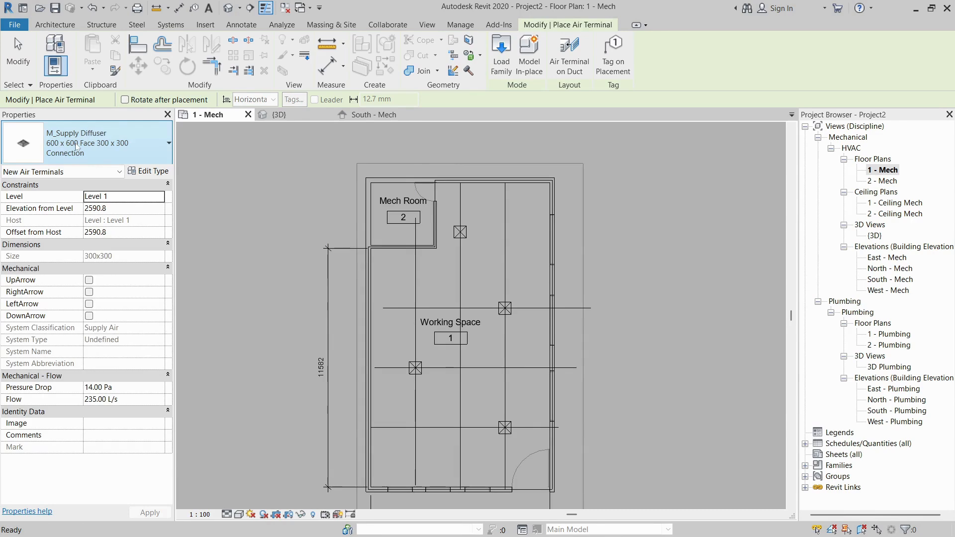
{"action": "left_click", "coordinate": [76, 146]}
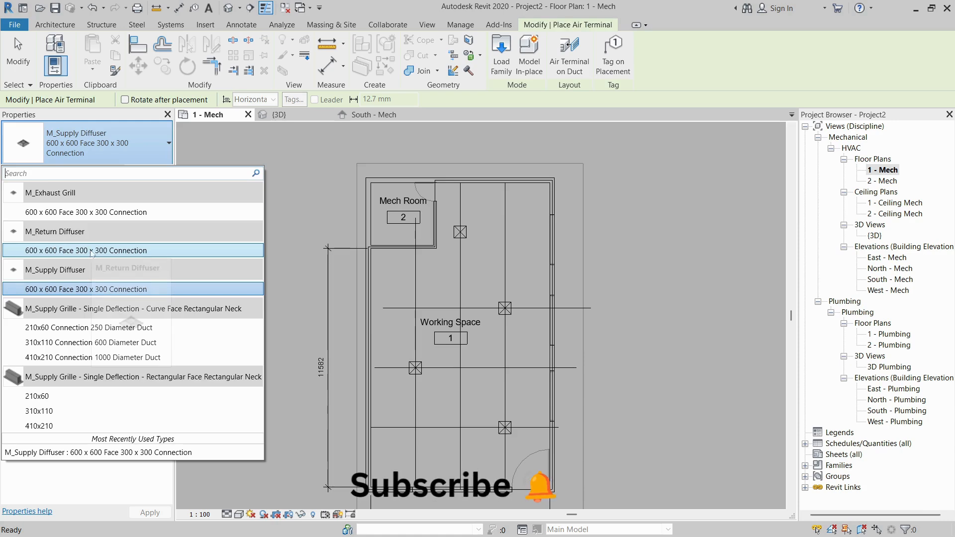
{"action": "left_click", "coordinate": [45, 251]}
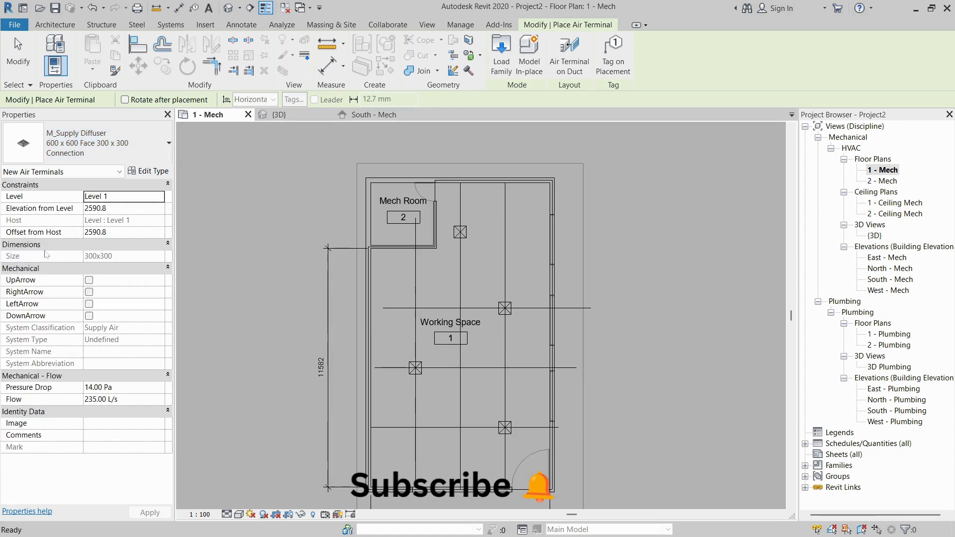
Turn off the return diffuser's flow arrows and set its elevation from level to 8'6"
{"action": "left_click", "coordinate": [89, 292]}
{"action": "left_click", "coordinate": [90, 304]}
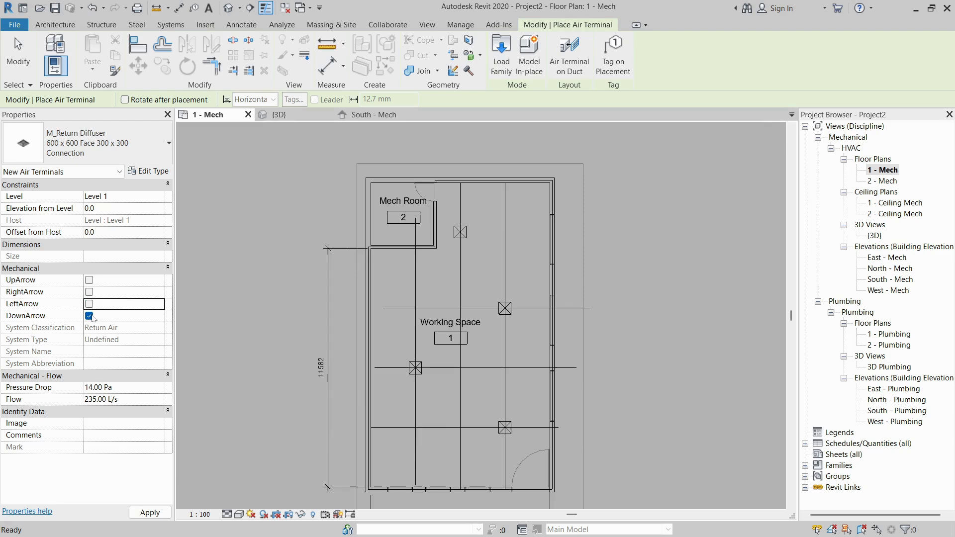
{"action": "left_click", "coordinate": [89, 316]}
{"action": "left_click", "coordinate": [116, 209]}
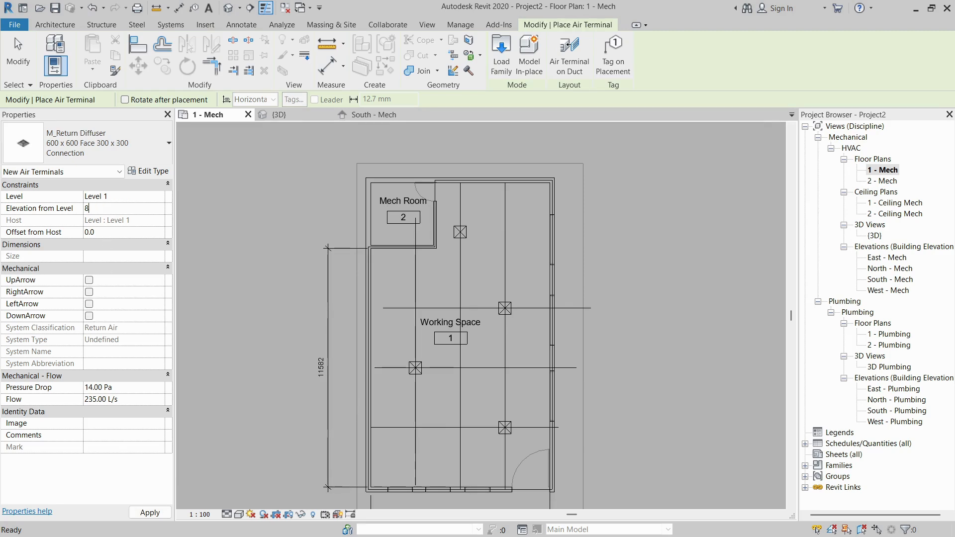
{"action": "type", "text": "8'6"}
{"action": "key", "text": "Return"}
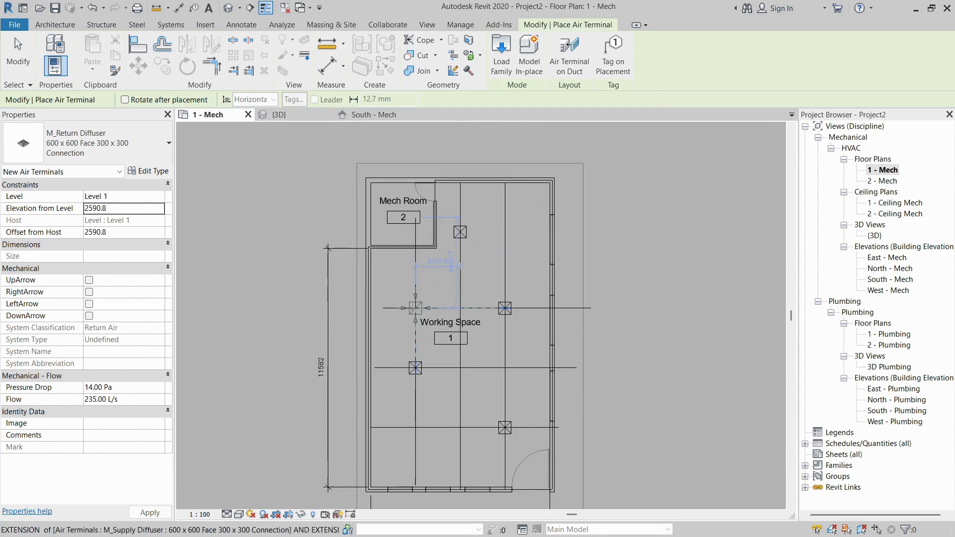
Place four return diffusers: three on the free outer grid intersections and one on the right vertical line, level with the upper supply diffuser
{"action": "left_click", "coordinate": [416, 308]}
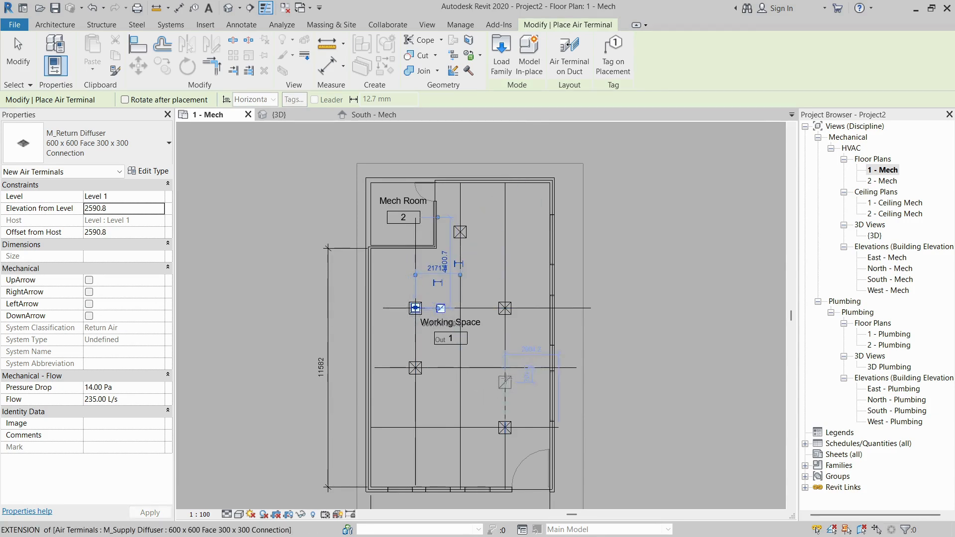
{"action": "left_click", "coordinate": [505, 368]}
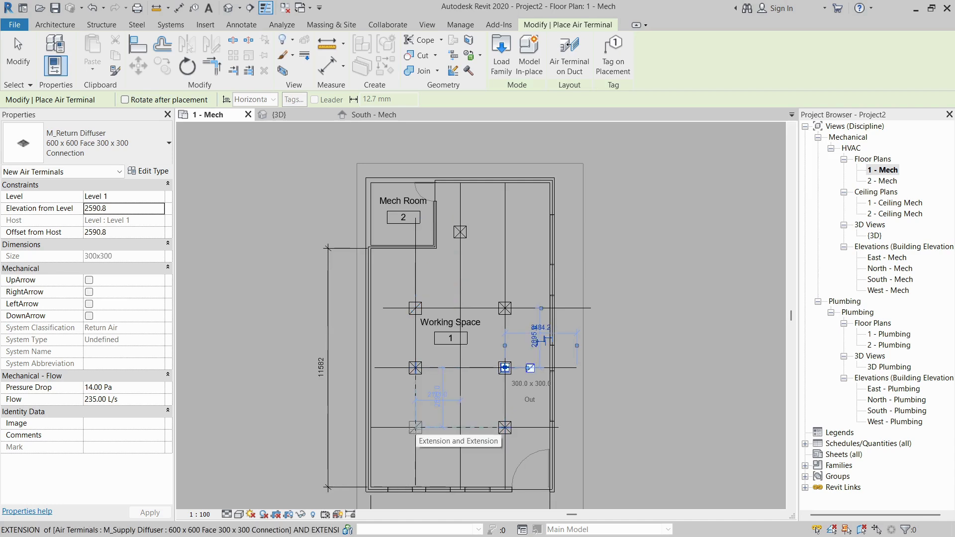
{"action": "left_click", "coordinate": [416, 428]}
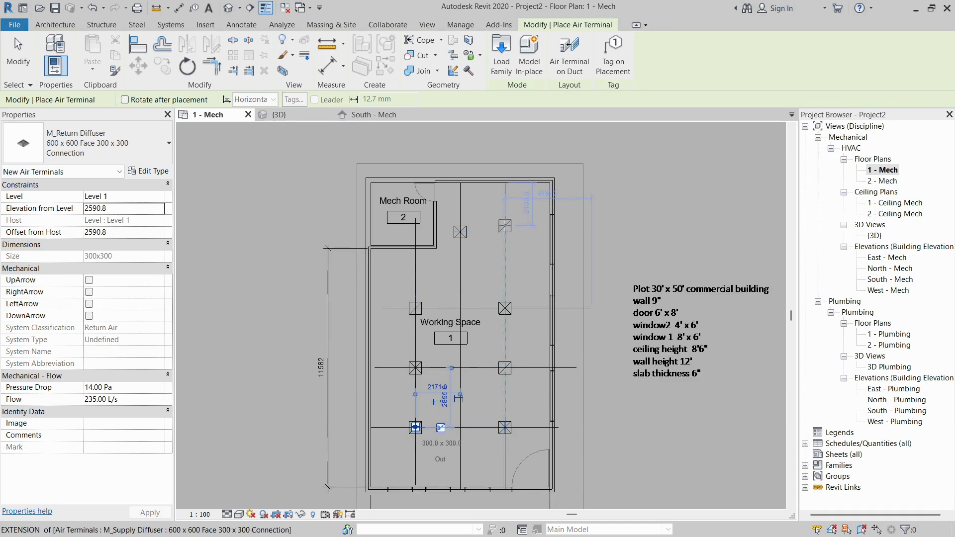
{"action": "scroll", "coordinate": [505, 225], "scroll_direction": "up", "scroll_amount": 2}
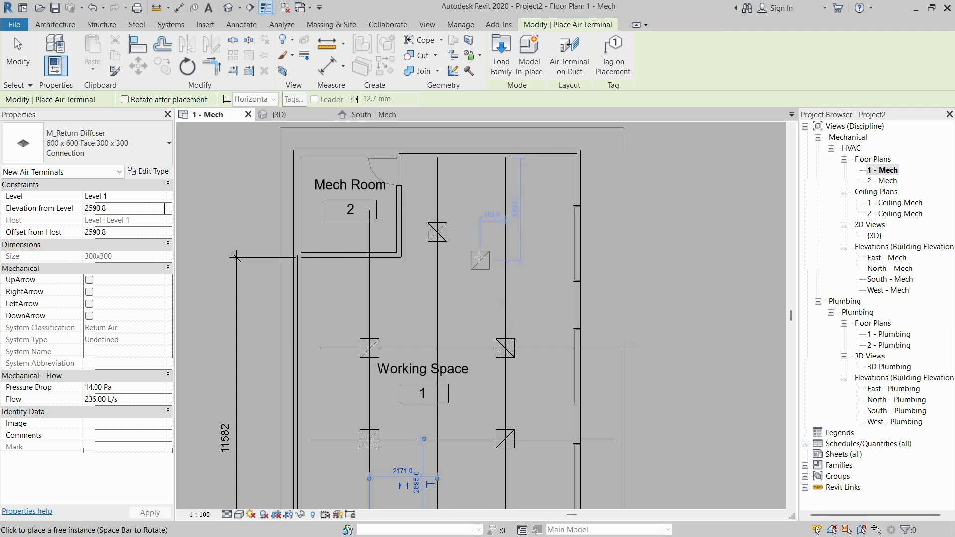
{"action": "scroll", "coordinate": [424, 296], "scroll_direction": "down", "scroll_amount": 2}
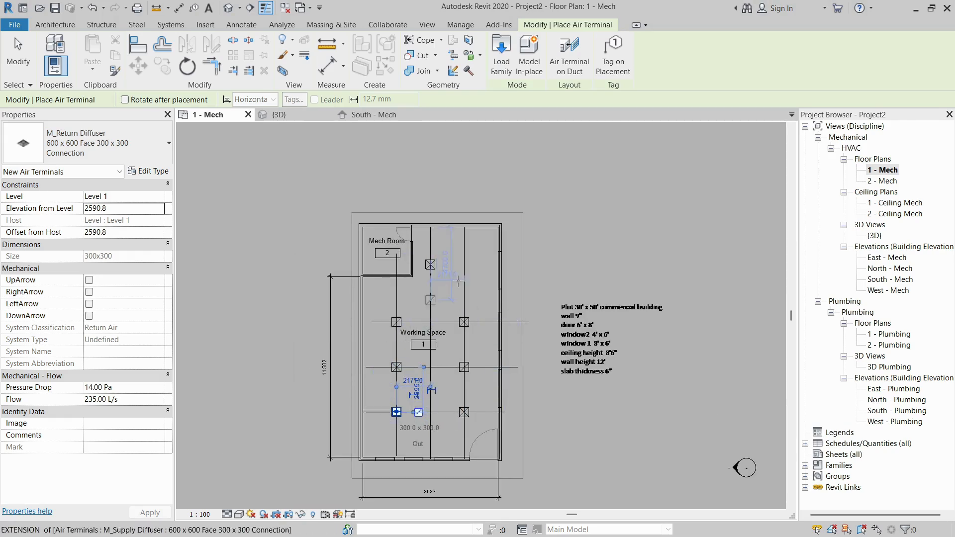
{"action": "scroll", "coordinate": [466, 272], "scroll_direction": "up", "scroll_amount": 2}
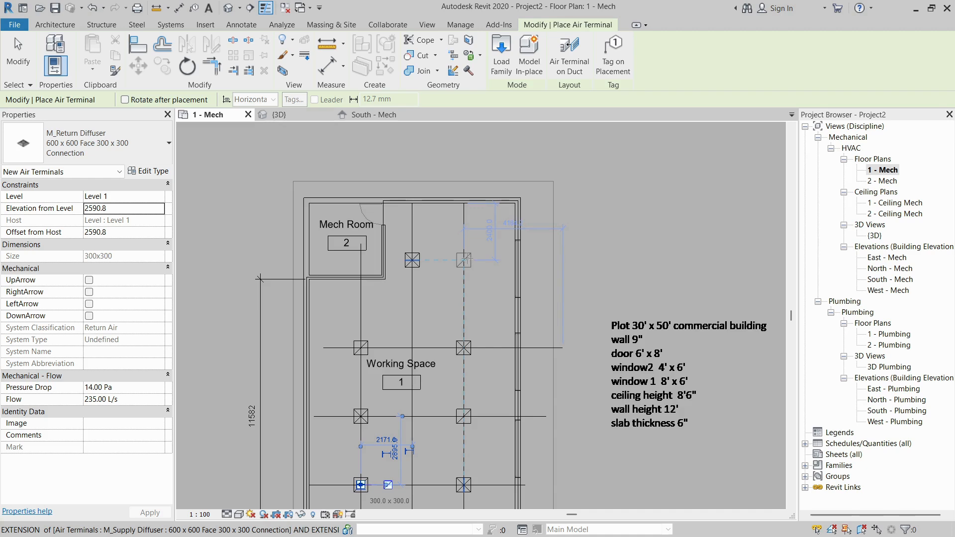
{"action": "key", "text": "Escape"}
{"action": "key", "text": "Escape"}
Delete the three vertical and three horizontal detail lines of the layout grid, leaving the diffusers in place
{"action": "scroll", "coordinate": [455, 234], "scroll_direction": "down", "scroll_amount": 3}
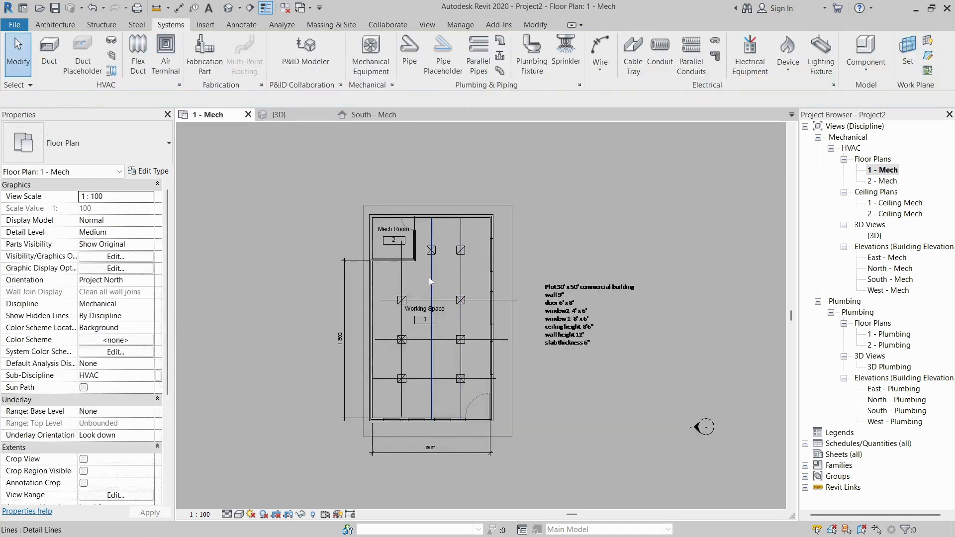
{"action": "left_click", "coordinate": [429, 277]}
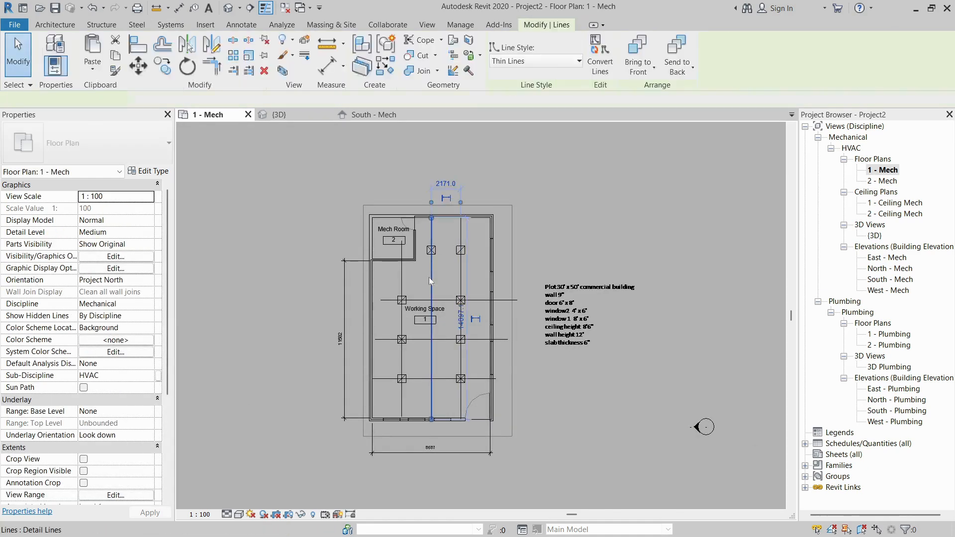
{"action": "key", "text": "Delete"}
{"action": "left_click", "coordinate": [459, 276]}
{"action": "key", "text": "Delete"}
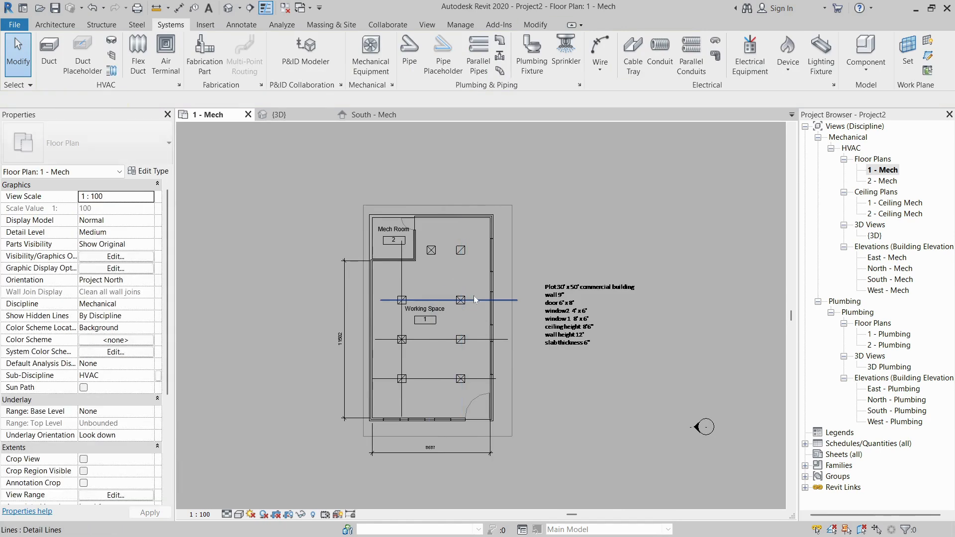
{"action": "left_click", "coordinate": [474, 298]}
{"action": "key", "text": "Delete"}
{"action": "left_click", "coordinate": [467, 337]}
{"action": "key", "text": "Delete"}
{"action": "left_click", "coordinate": [443, 379]}
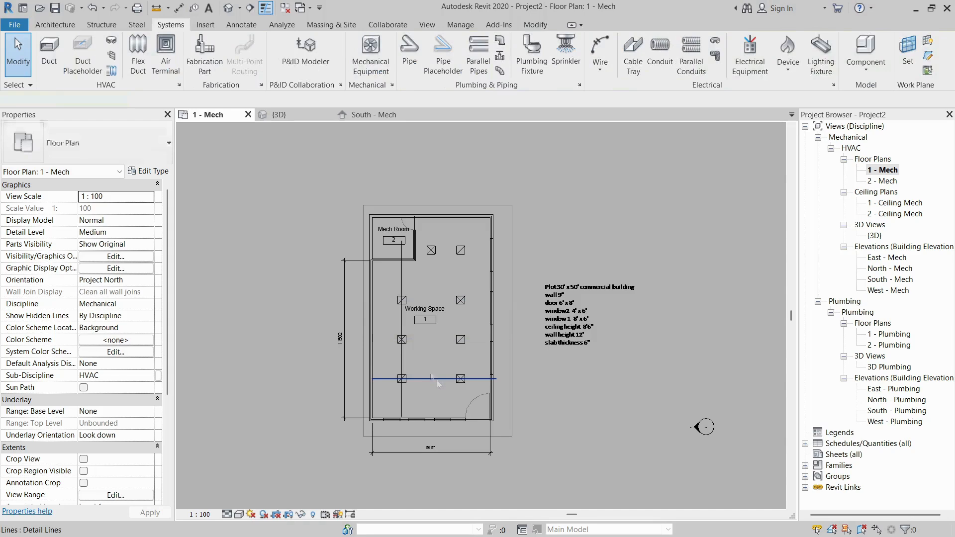
{"action": "key", "text": "Delete"}
{"action": "left_click", "coordinate": [402, 363]}
{"action": "key", "text": "Delete"}
Examine the placed supply and return diffusers in the {3D} view from several distances and angles
{"action": "scroll", "coordinate": [407, 299], "scroll_direction": "up", "scroll_amount": 3}
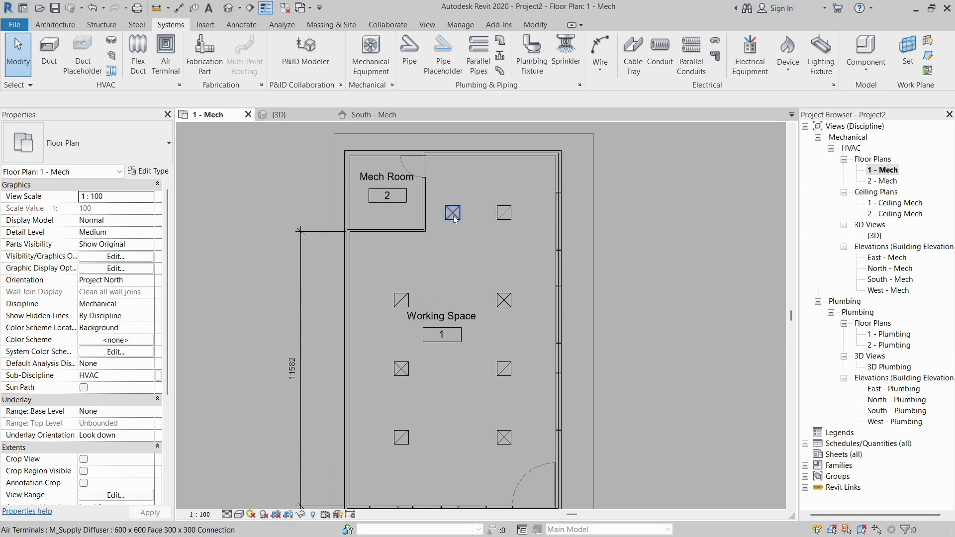
{"action": "scroll", "coordinate": [455, 212], "scroll_direction": "down", "scroll_amount": 5}
{"action": "left_click", "coordinate": [288, 119]}
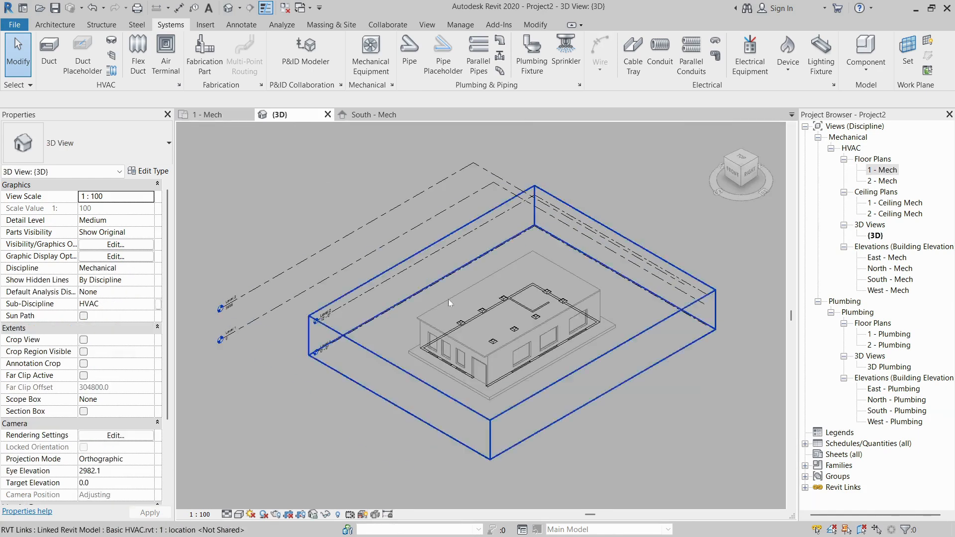
{"action": "scroll", "coordinate": [500, 322], "scroll_direction": "up", "scroll_amount": 6}
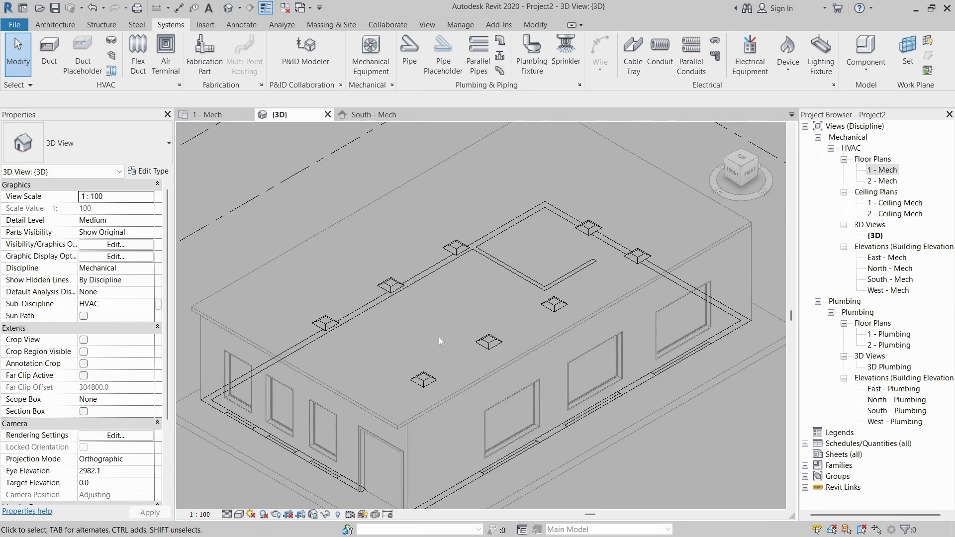
{"action": "mouse_move", "coordinate": [438, 336]}
{"action": "middle_mouse_down", "text": "shift"}
{"action": "mouse_move", "coordinate": [558, 241]}
{"action": "mouse_move", "coordinate": [437, 339]}
{"action": "middle_mouse_up", "text": "shift"}
{"action": "scroll", "coordinate": [446, 282], "scroll_direction": "down", "scroll_amount": 5}
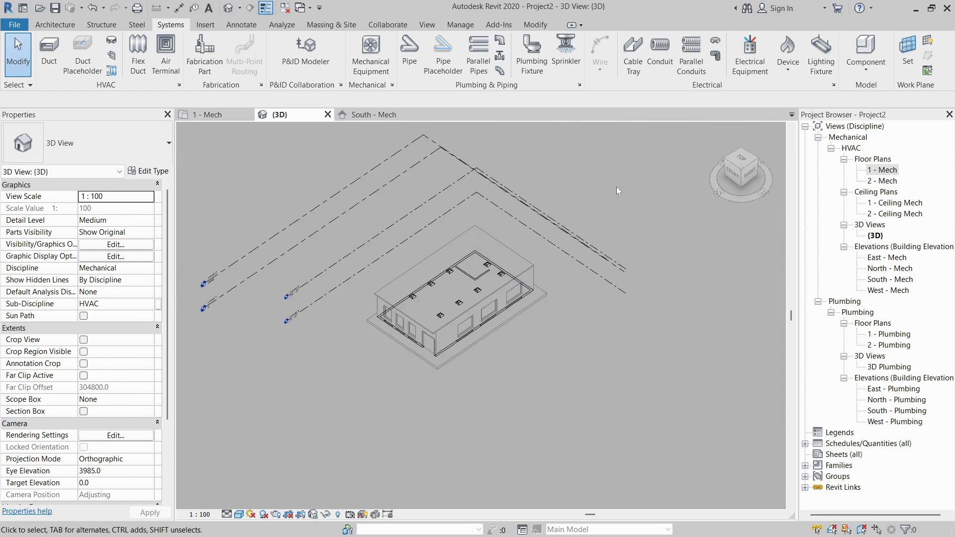
{"action": "scroll", "coordinate": [434, 314], "scroll_direction": "up", "scroll_amount": 4}
{"action": "scroll", "coordinate": [434, 315], "scroll_direction": "up", "scroll_amount": 2}
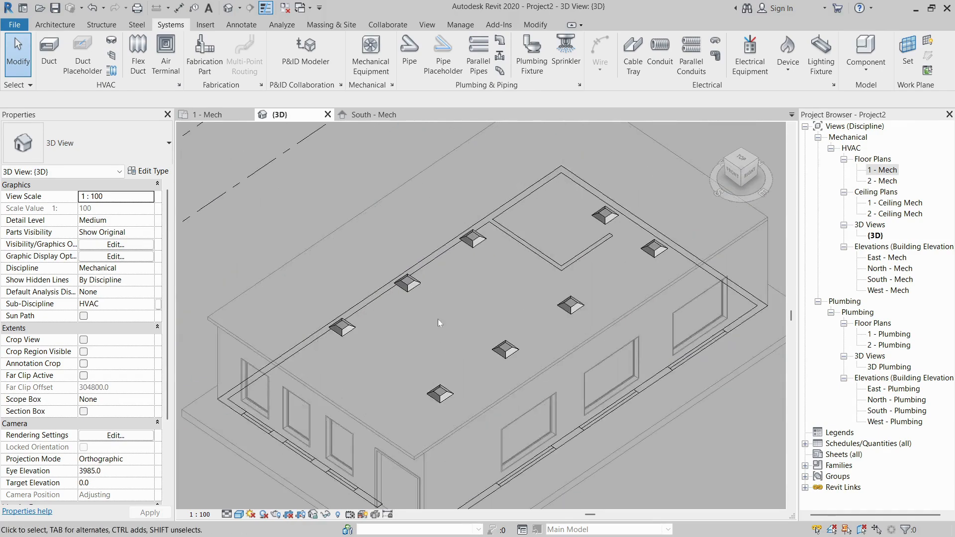
{"action": "scroll", "coordinate": [438, 319], "scroll_direction": "up", "scroll_amount": 3}
{"action": "scroll", "coordinate": [422, 306], "scroll_direction": "down", "scroll_amount": 3}
{"action": "mouse_move", "coordinate": [422, 306]}
{"action": "middle_mouse_down", "text": "shift"}
{"action": "mouse_move", "coordinate": [430, 364]}
{"action": "mouse_move", "coordinate": [414, 311]}
{"action": "middle_mouse_up", "text": "shift"}
Return to the 1 - Mech floor plan and review the arrangement of supply and return diffusers in the Working Space
{"action": "left_click", "coordinate": [214, 117]}
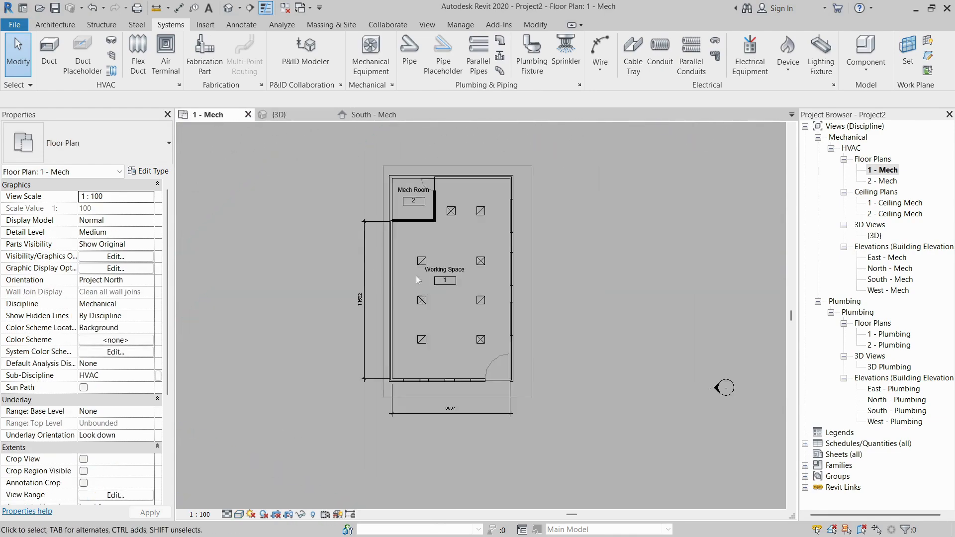
{"action": "scroll", "coordinate": [419, 266], "scroll_direction": "up", "scroll_amount": 5}
{"action": "scroll", "coordinate": [419, 268], "scroll_direction": "down", "scroll_amount": 5}
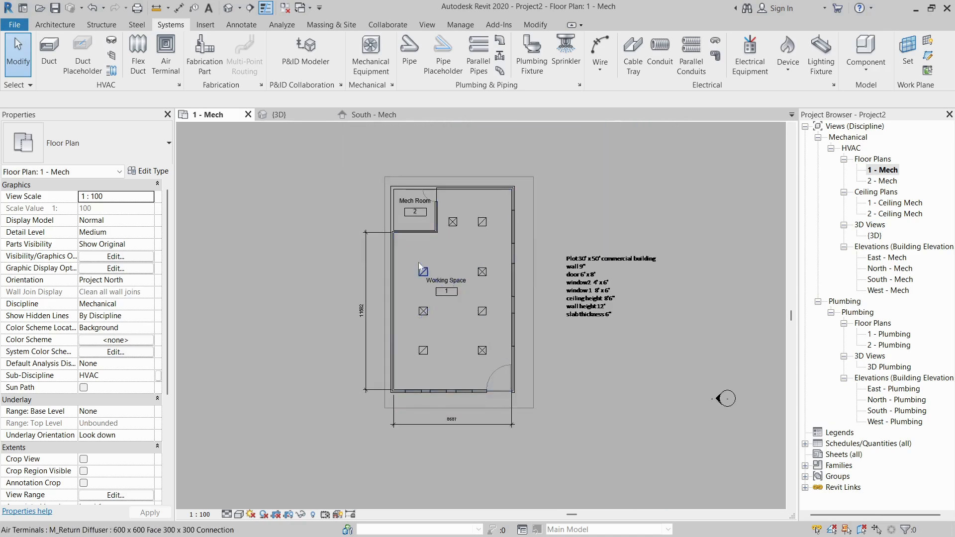
{"action": "scroll", "coordinate": [465, 236], "scroll_direction": "up", "scroll_amount": 4}
{"action": "scroll", "coordinate": [462, 230], "scroll_direction": "down", "scroll_amount": 3}
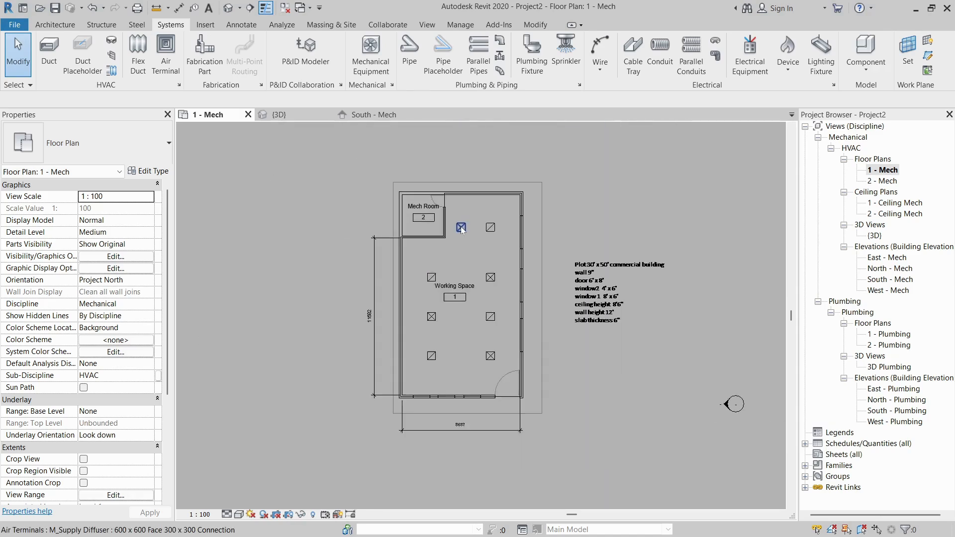
Examine the air terminal types available for placement, keep the M_Return Diffuser 600 x 600 Face 300 x 300 Connection type, and end placement
{"action": "scroll", "coordinate": [440, 348], "scroll_direction": "down", "scroll_amount": 2}
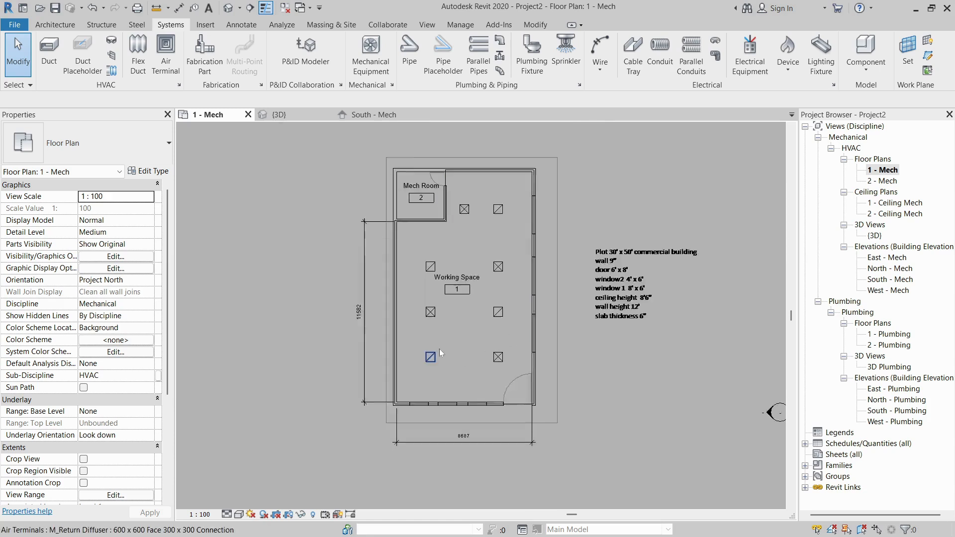
{"action": "scroll", "coordinate": [439, 348], "scroll_direction": "up", "scroll_amount": 3}
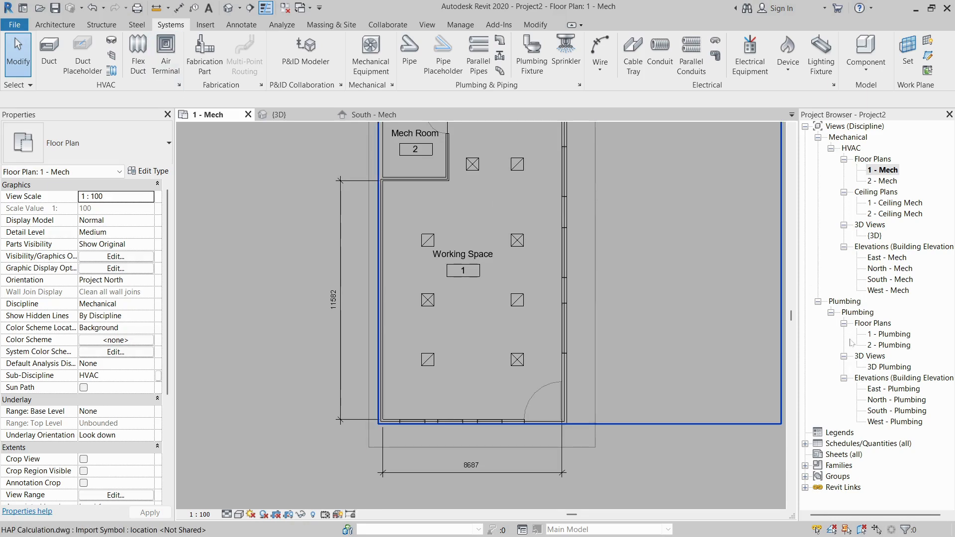
{"action": "left_click", "coordinate": [171, 62]}
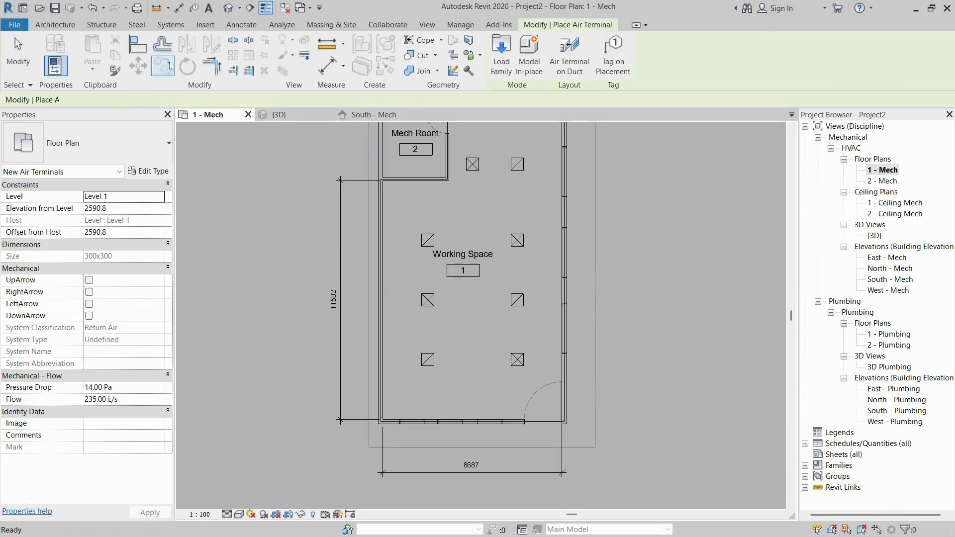
{"action": "left_click", "coordinate": [124, 148]}
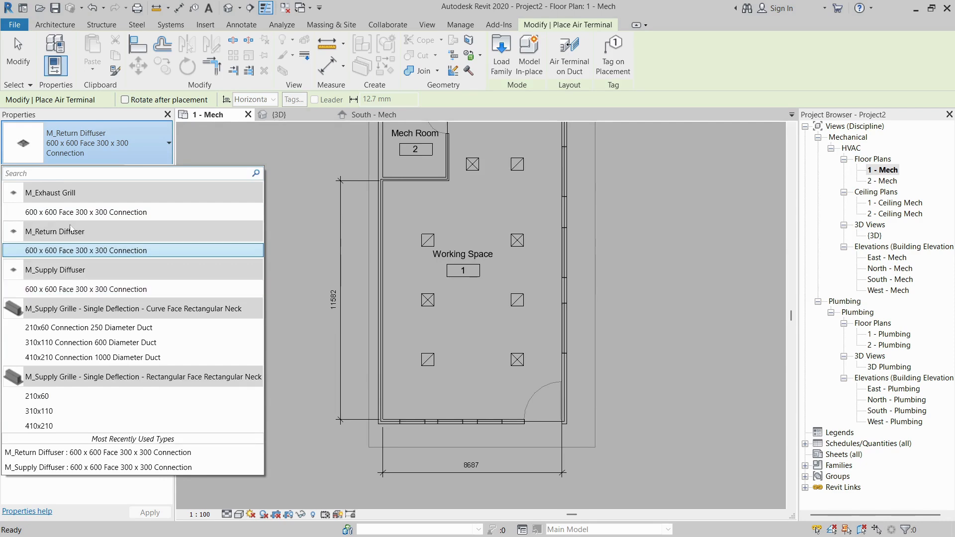
{"action": "left_click", "coordinate": [89, 251]}
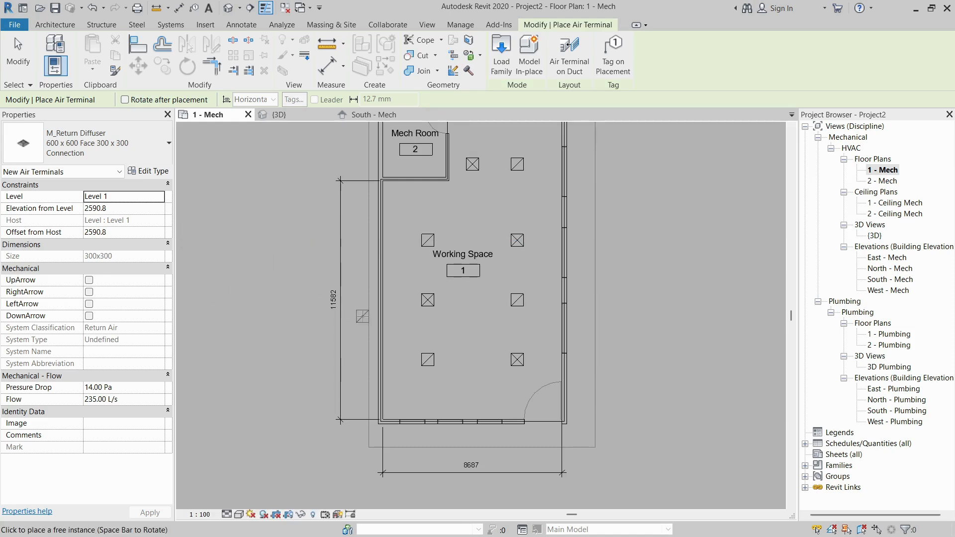
{"action": "key", "text": "Escape"}
{"action": "key", "text": "Escape"}
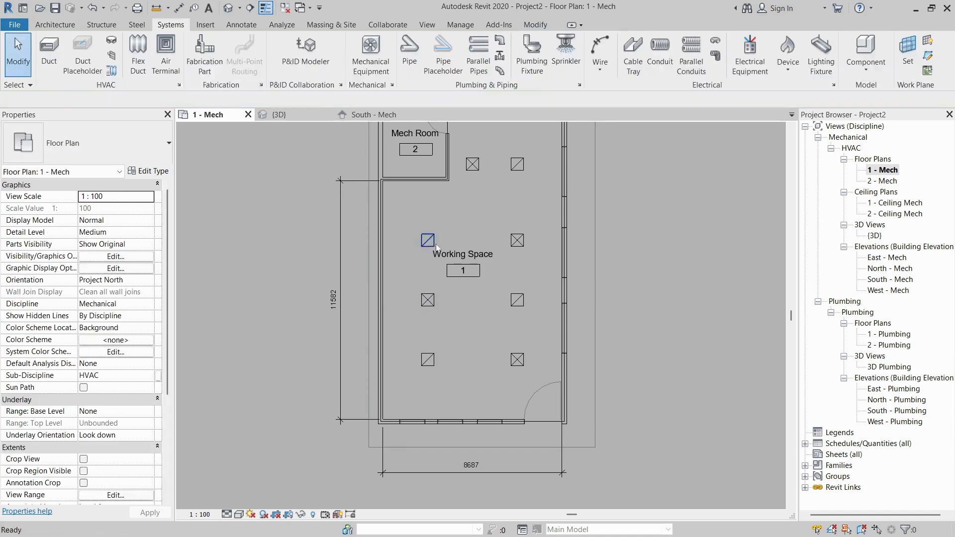
{"action": "middle_click_drag", "start_coordinate": [436, 247], "coordinate": [443, 286]}
{"action": "scroll", "coordinate": [426, 186], "scroll_direction": "up", "scroll_amount": 1}
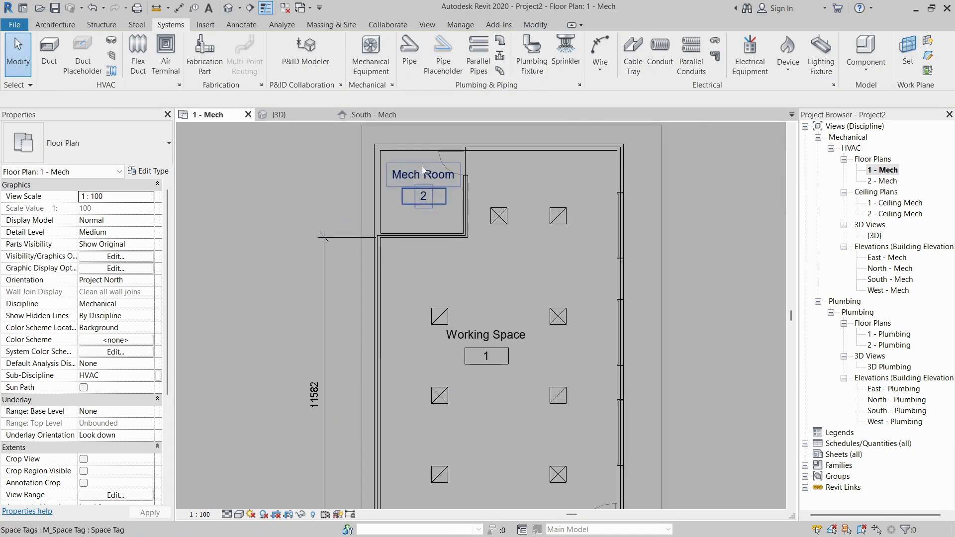
{"action": "scroll", "coordinate": [376, 176], "scroll_direction": "down", "scroll_amount": 2}
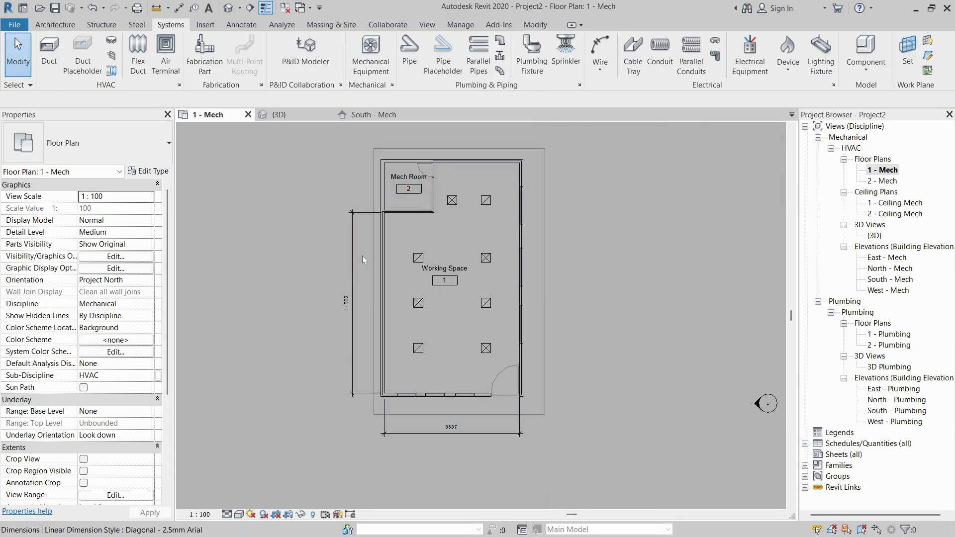
{"action": "left_click", "coordinate": [281, 25]}
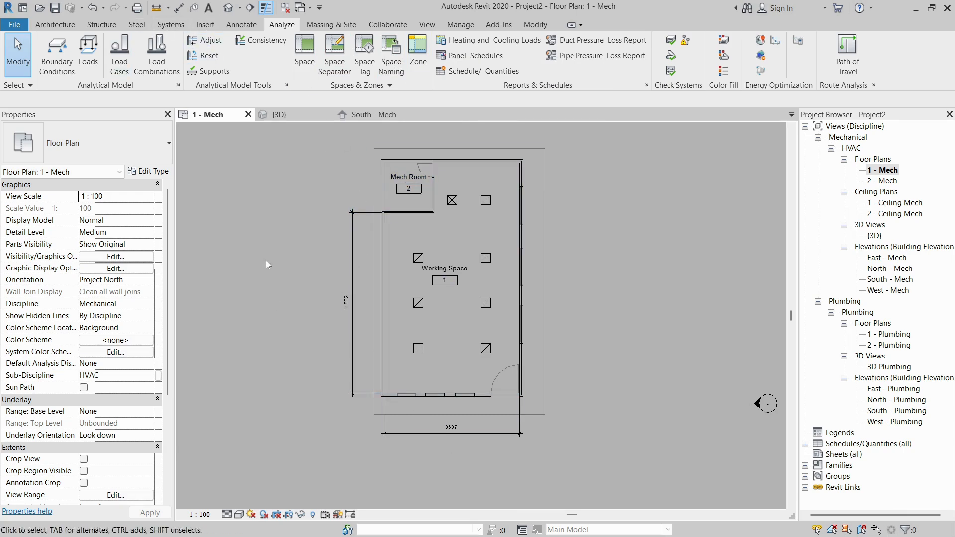
{"action": "left_click", "coordinate": [170, 24]}
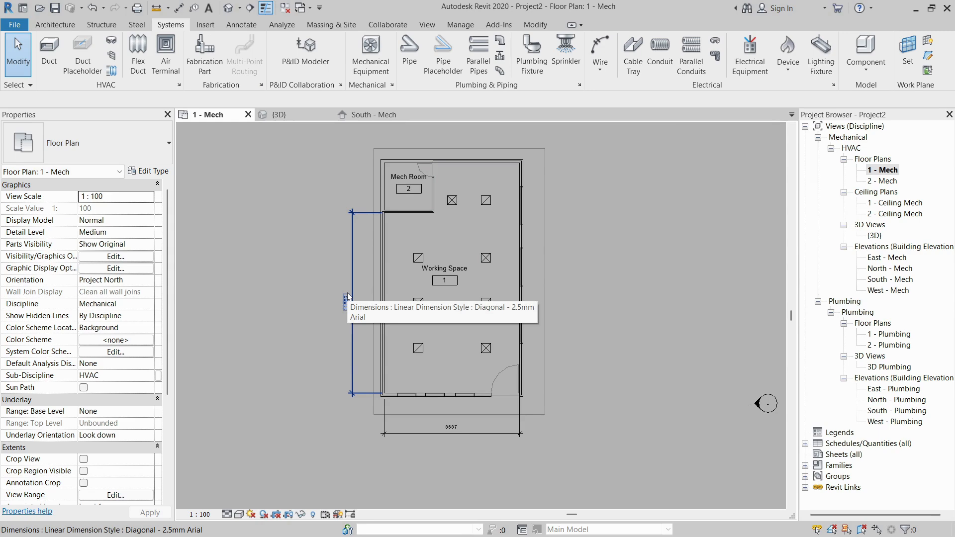
Switch from Revit to the HAP Calculation drawing in AutoCAD 2023
{"action": "key", "text": "alt+Tab"}
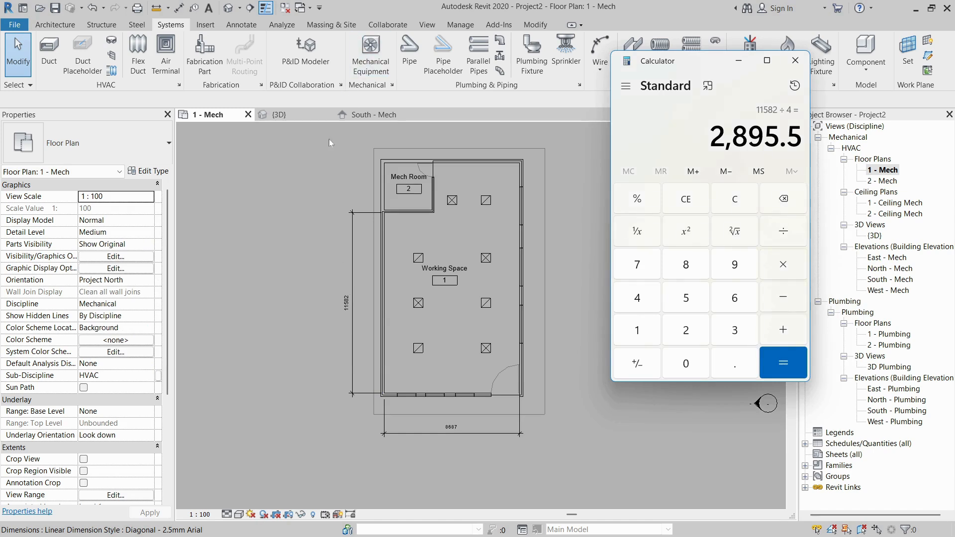
{"action": "key", "text": "alt+Tab"}
{"action": "key", "text": "Tab"}
{"action": "key", "text": "Tab"}
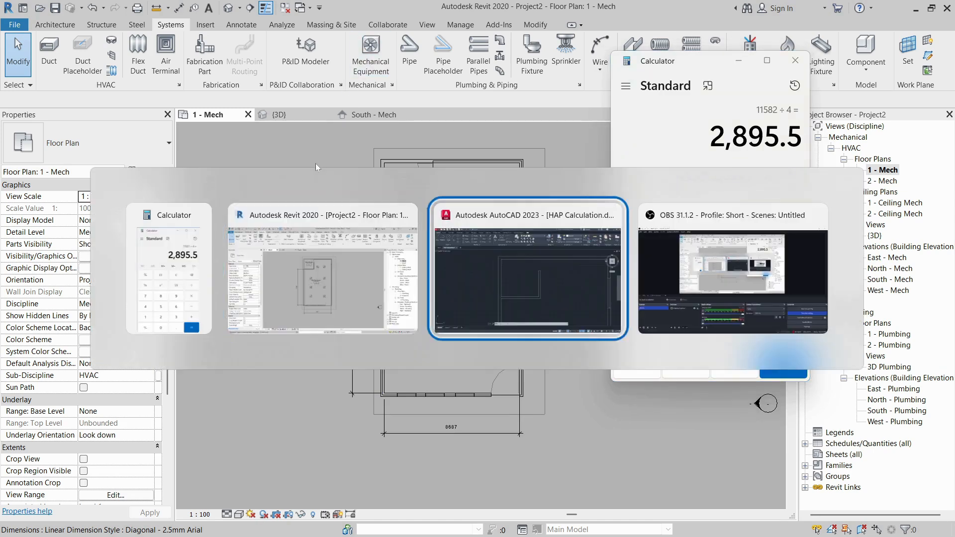